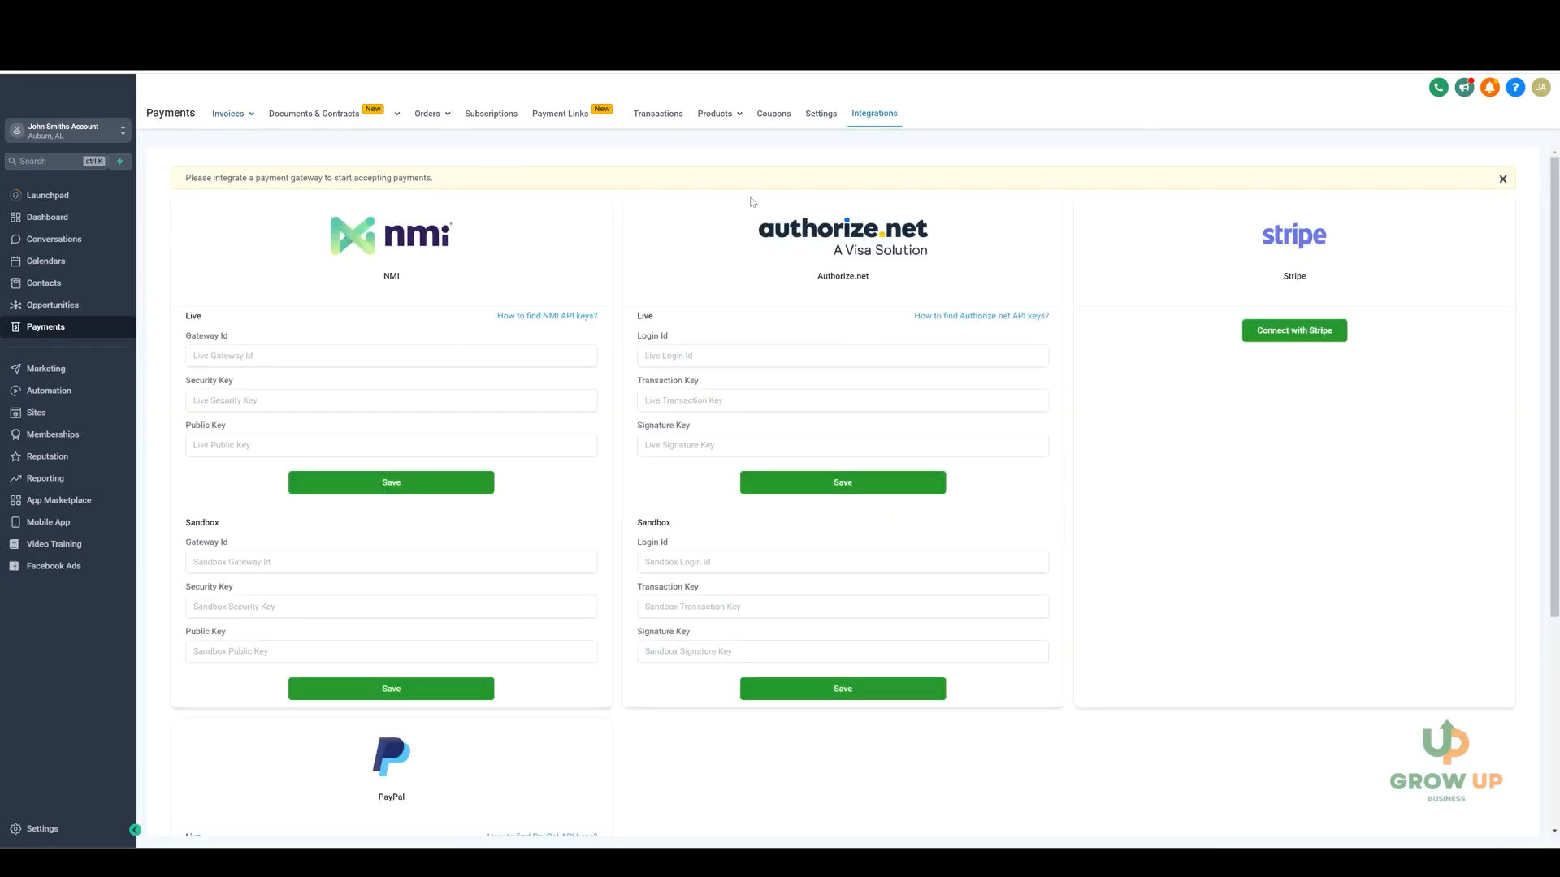
# Review the available payment gateways, connect Stripe, and toggle registering domains for Apple Pay.
pyautogui.scroll(-1, 1251, 245)
pyautogui.scroll(-4, 1020, 295)
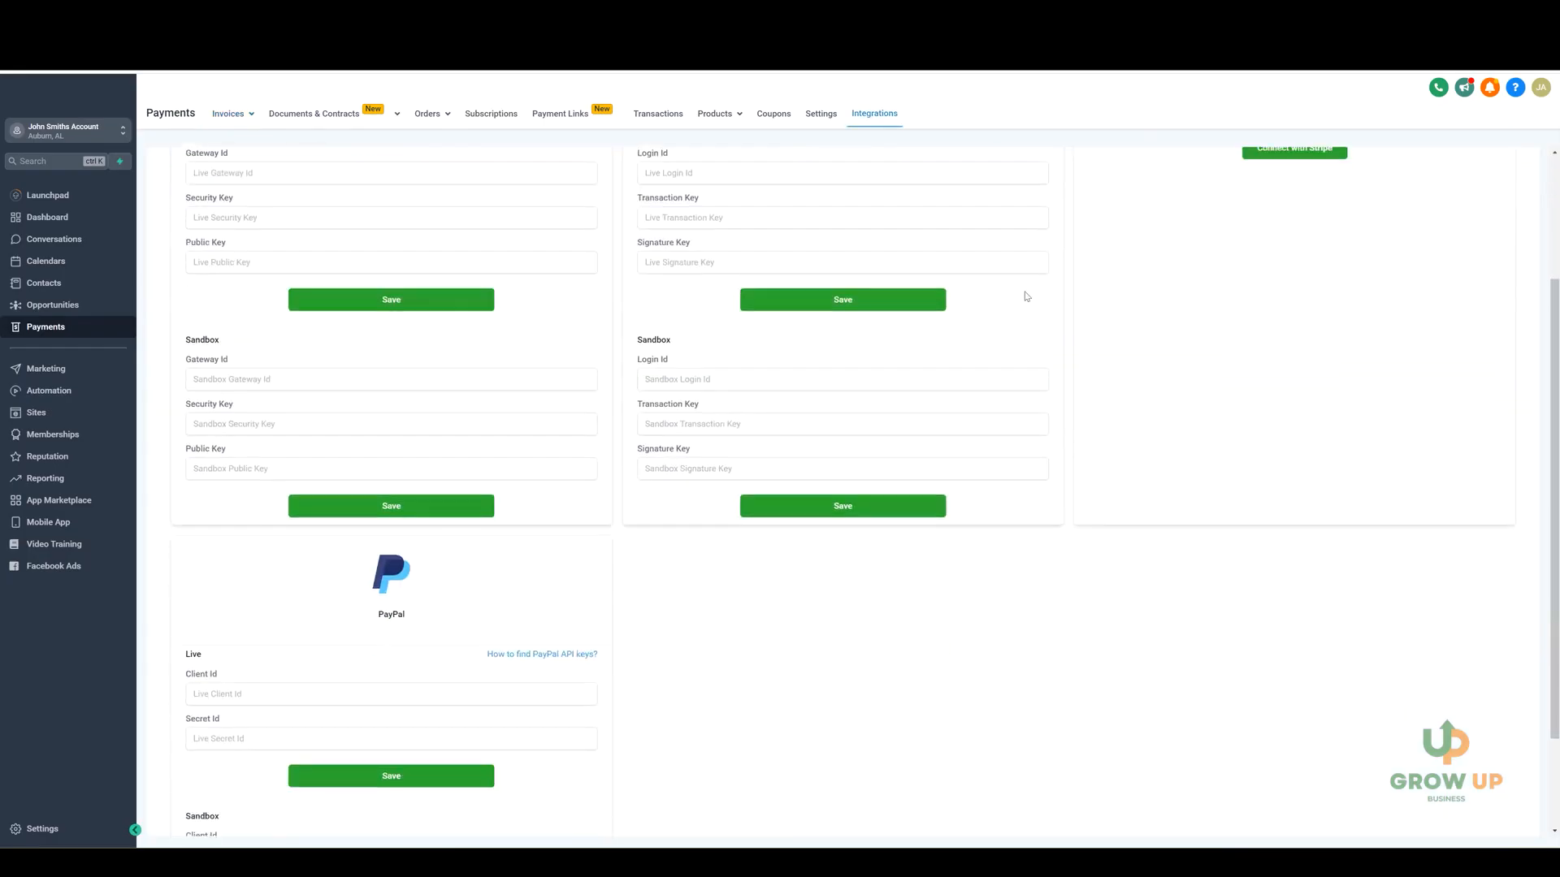
pyautogui.scroll(2, 668, 568)
pyautogui.scroll(2, 669, 569)
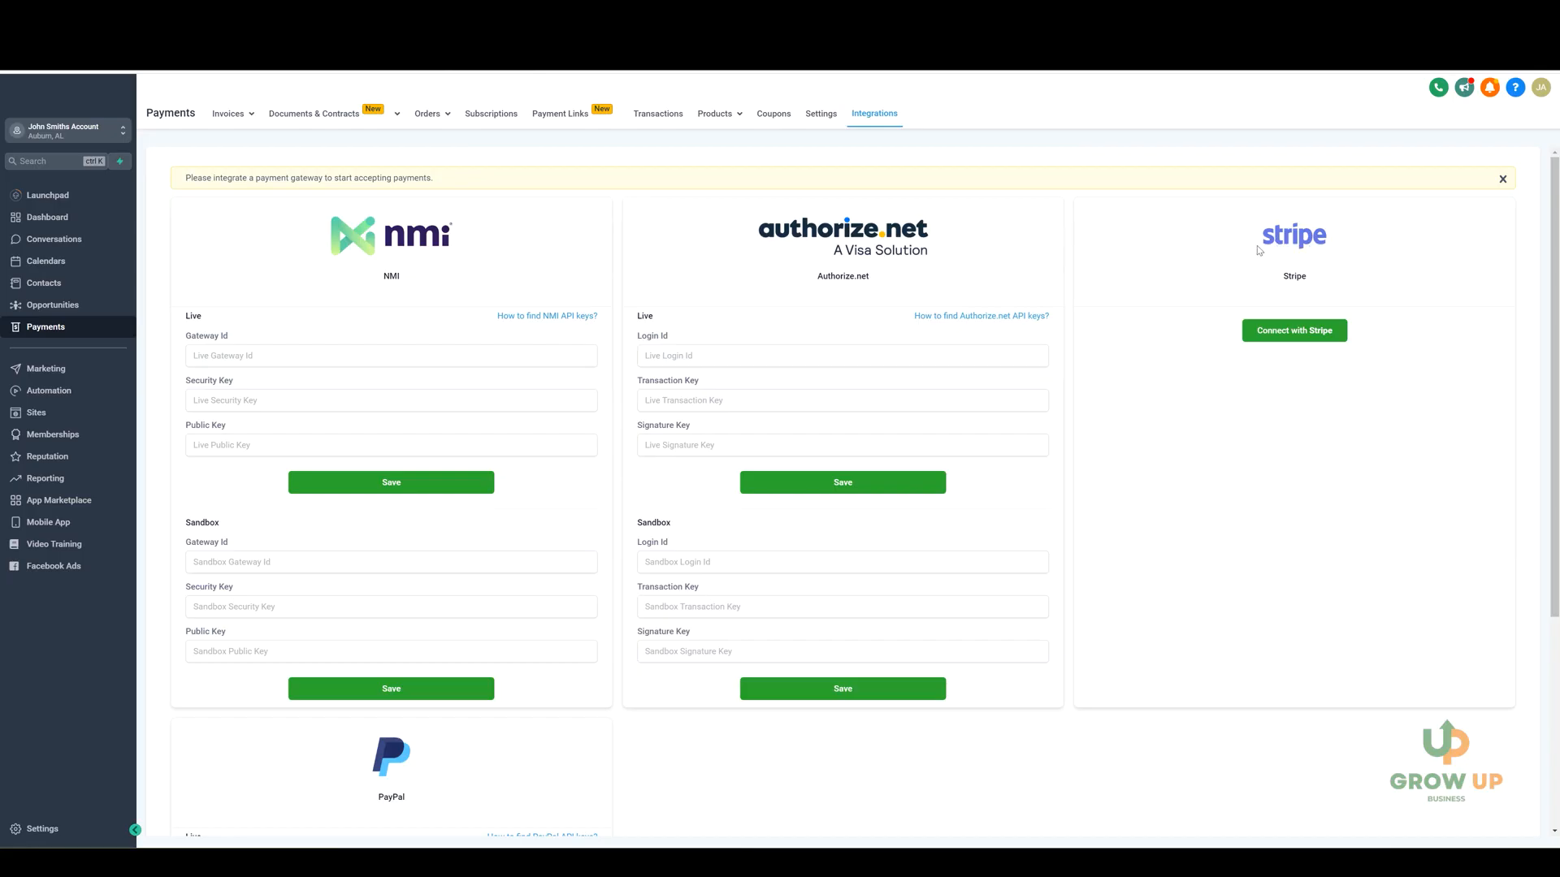
pyautogui.click(1283, 339)
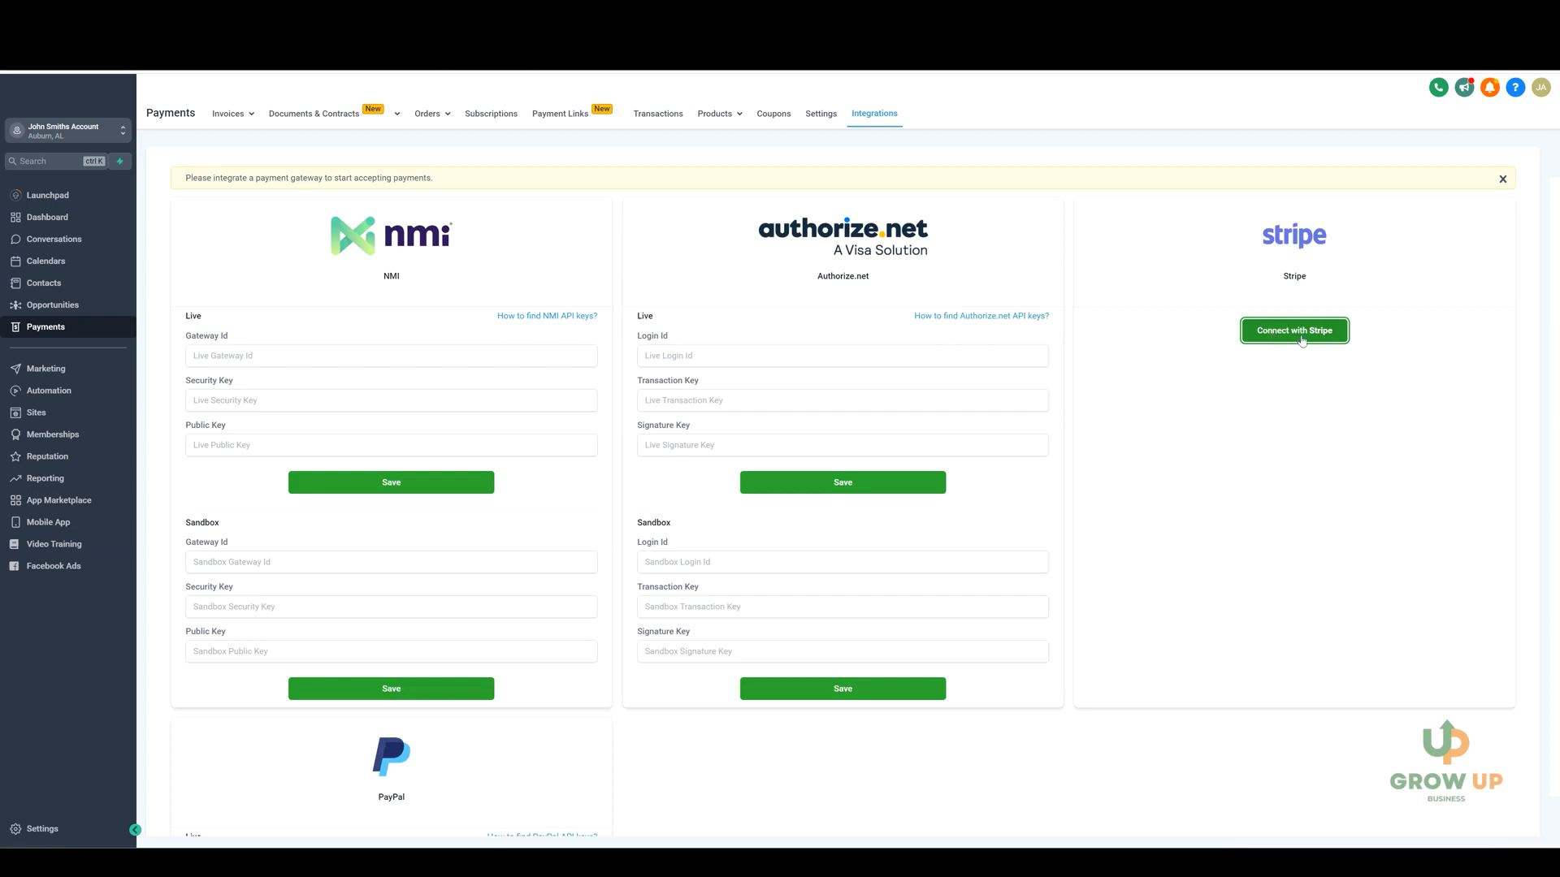
pyautogui.click(1296, 330)
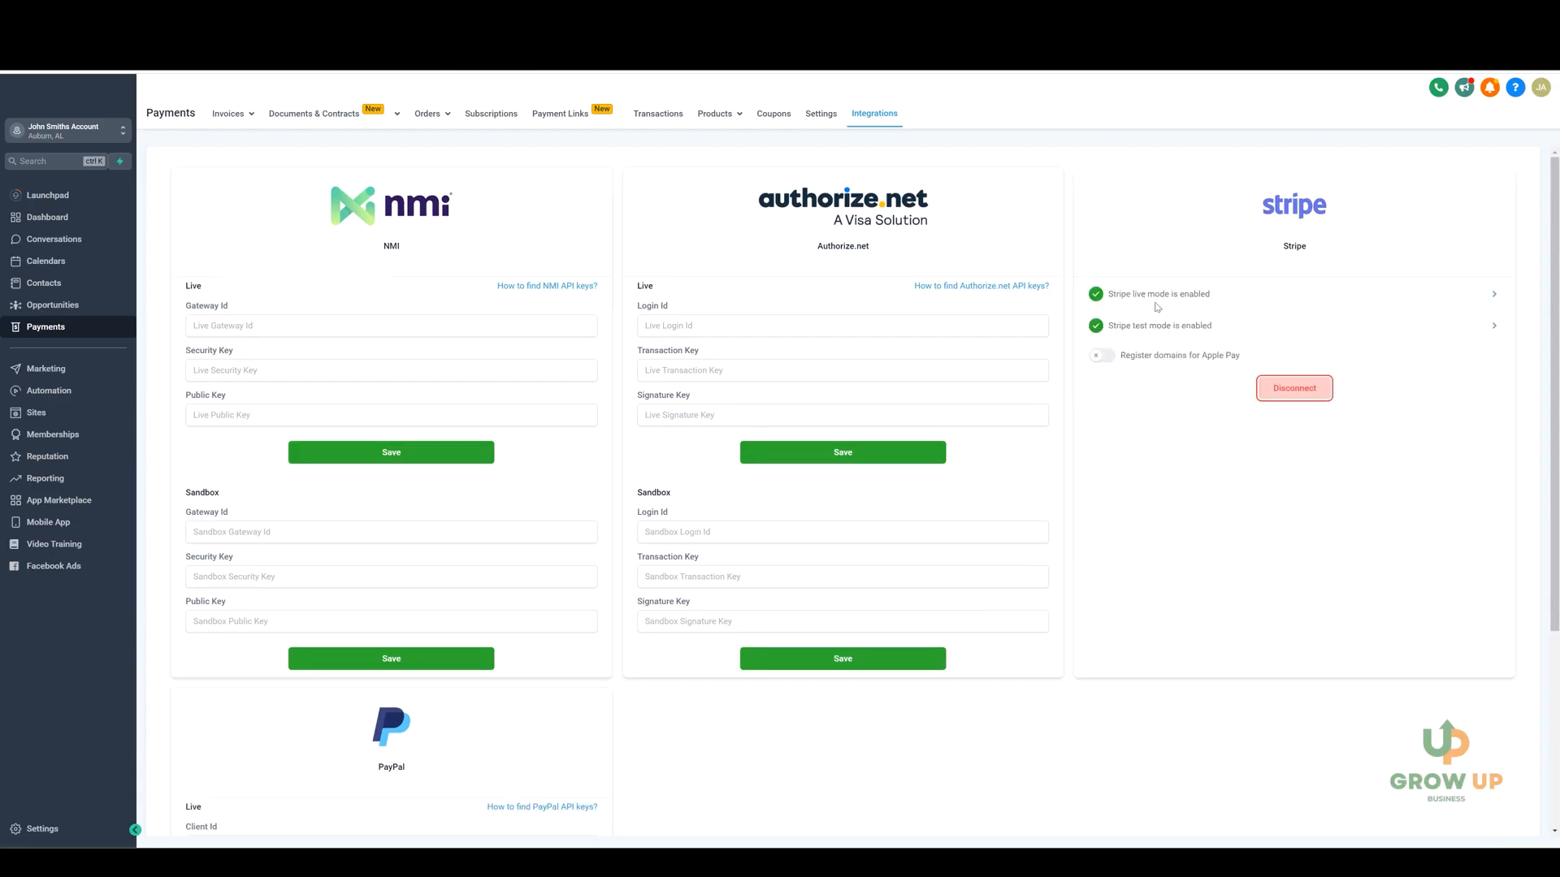
pyautogui.click(1101, 356)
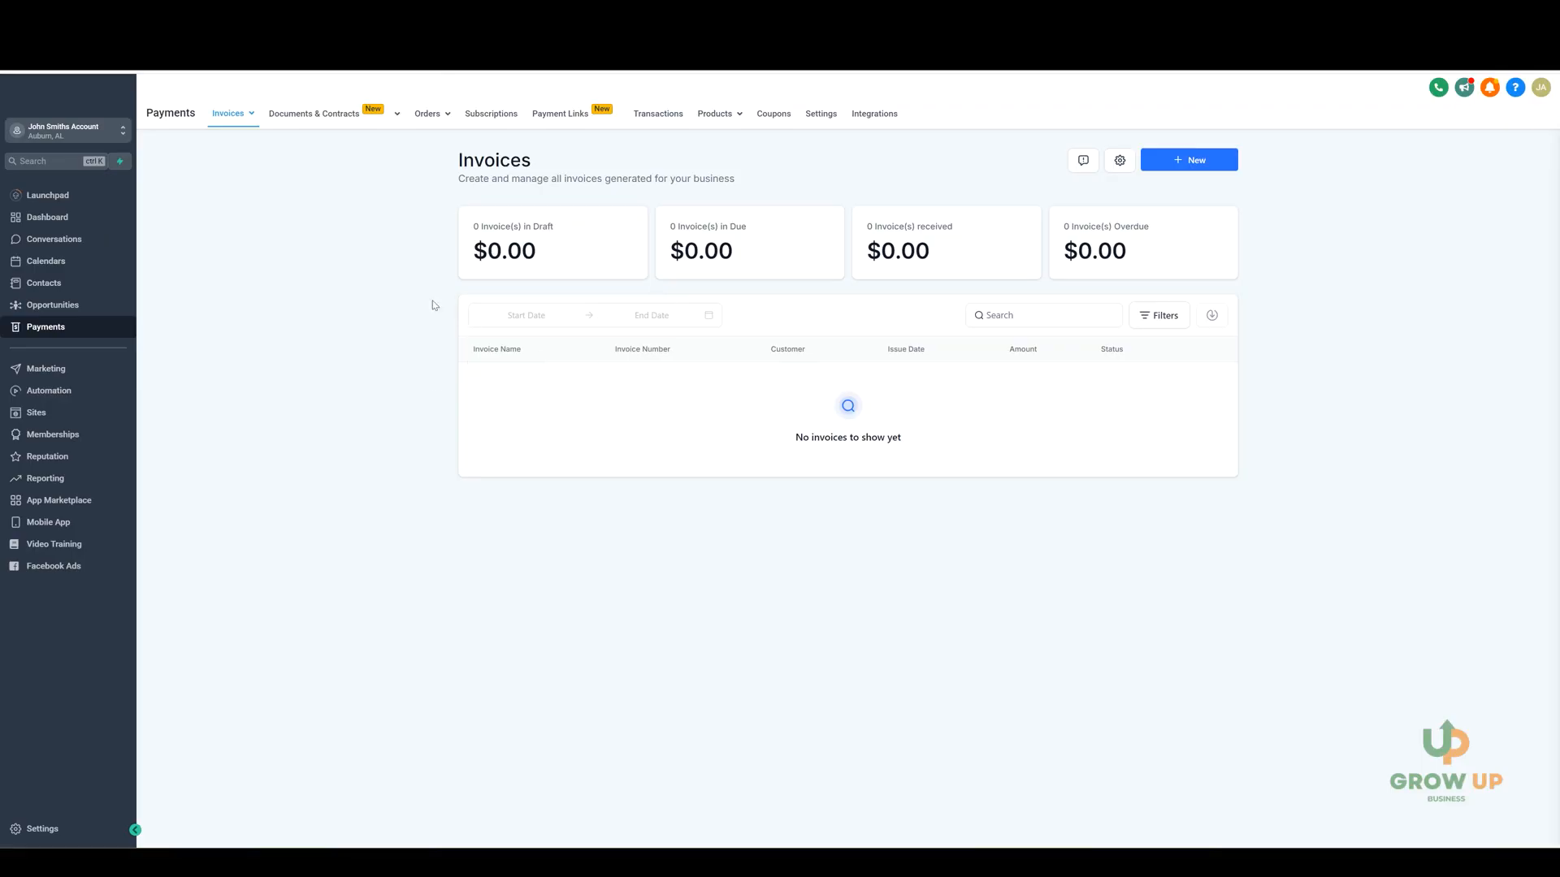
# Create a new product in the payments product list and title it Course.
pyautogui.moveTo(715, 118)
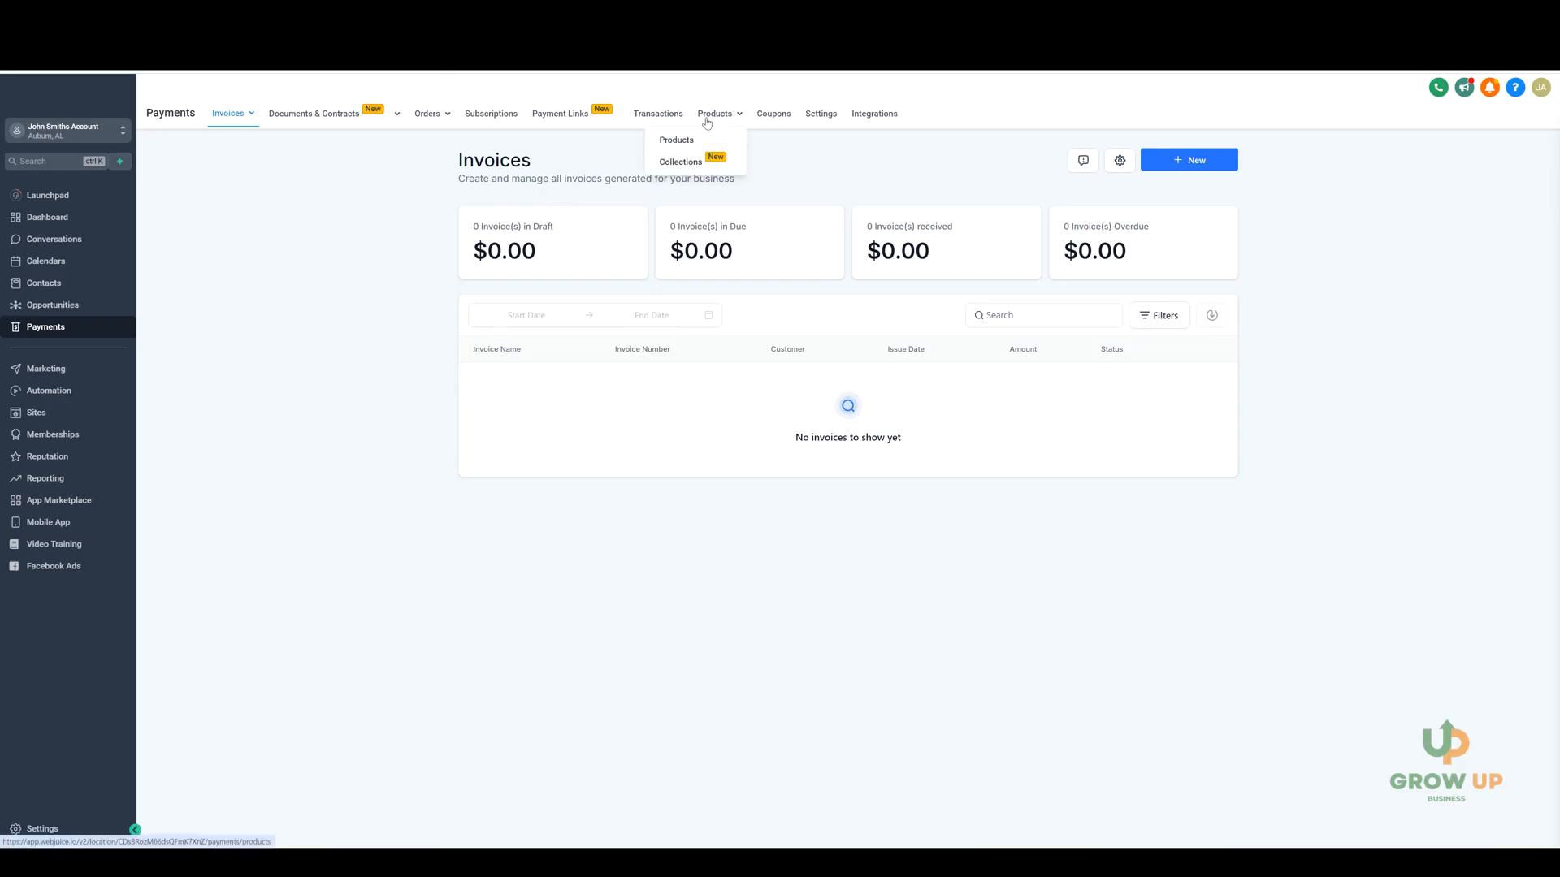
pyautogui.click(684, 141)
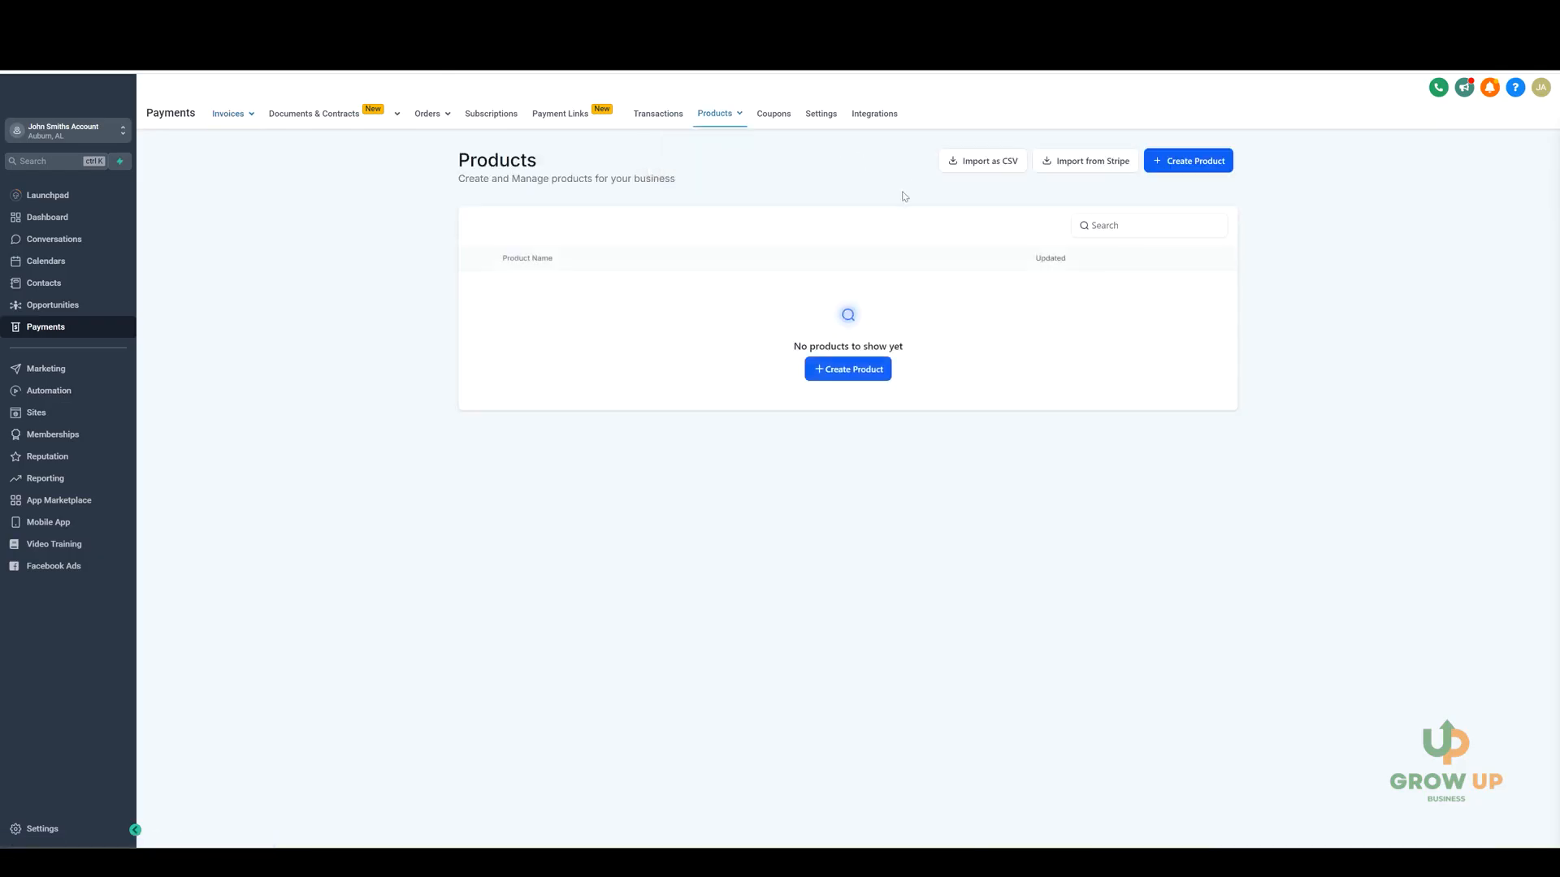
pyautogui.click(1192, 161)
pyautogui.click(620, 258)
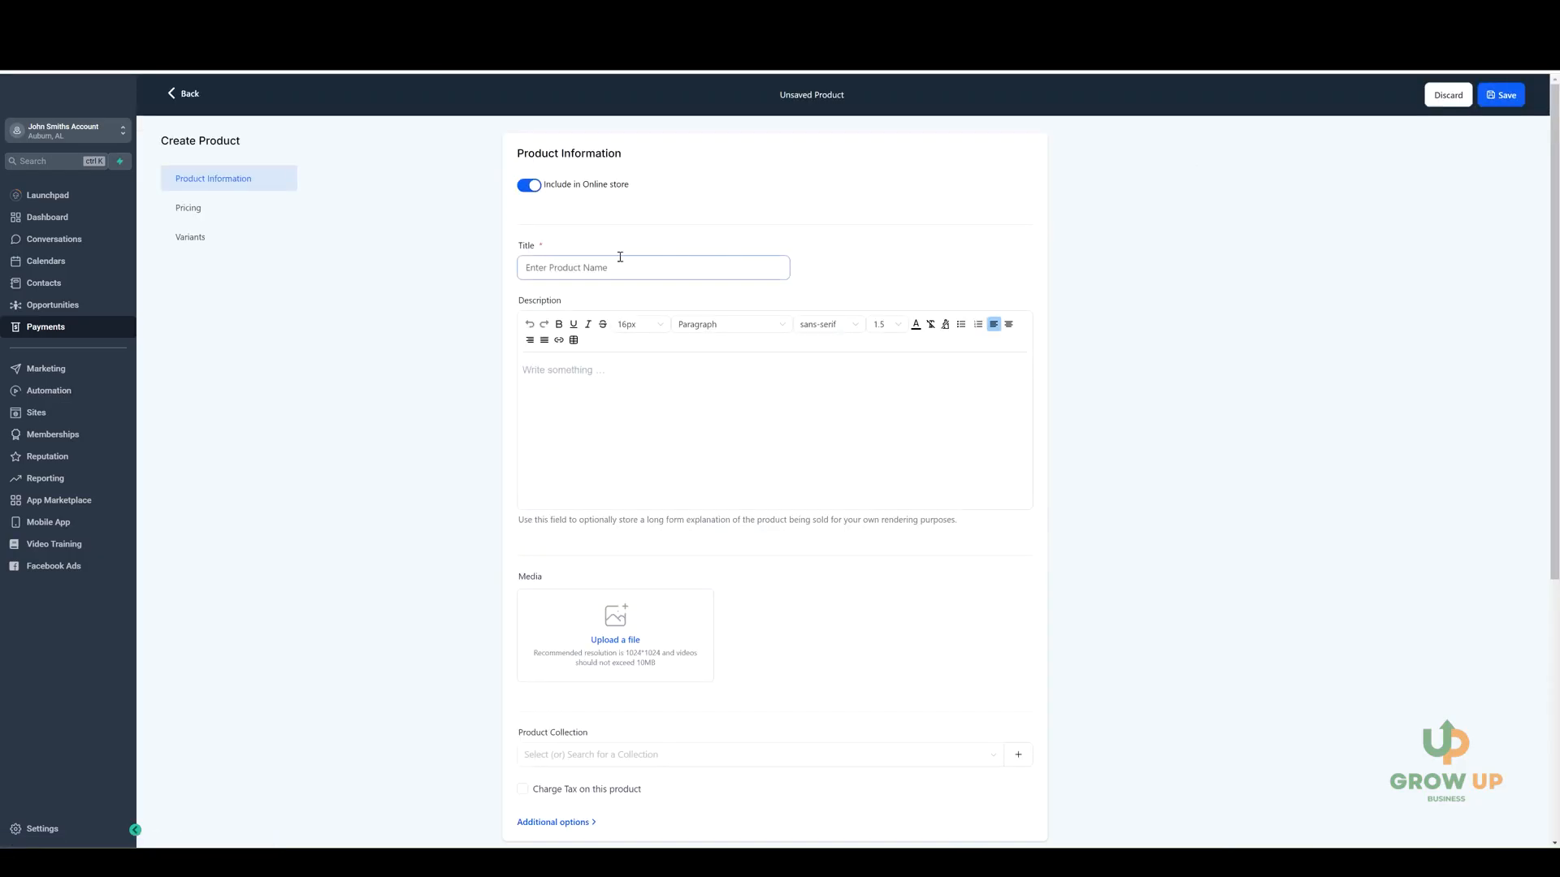
pyautogui.write('Course')
pyautogui.click(640, 223)
# Try charging tax on the Course product and clear the option again.
pyautogui.scroll(-3, 626, 211)
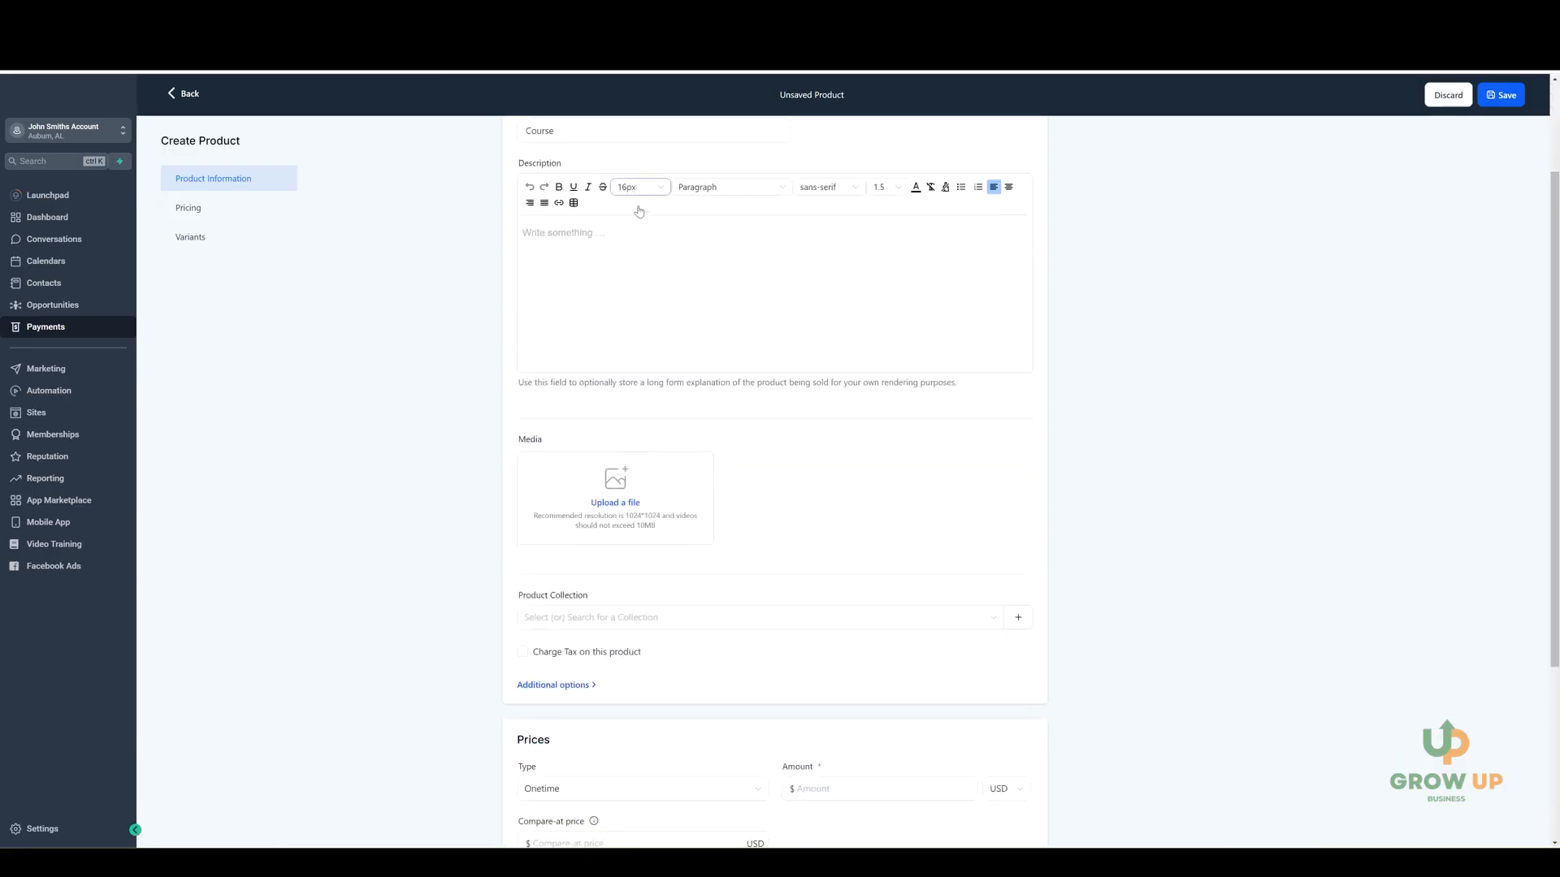
pyautogui.scroll(-3, 626, 215)
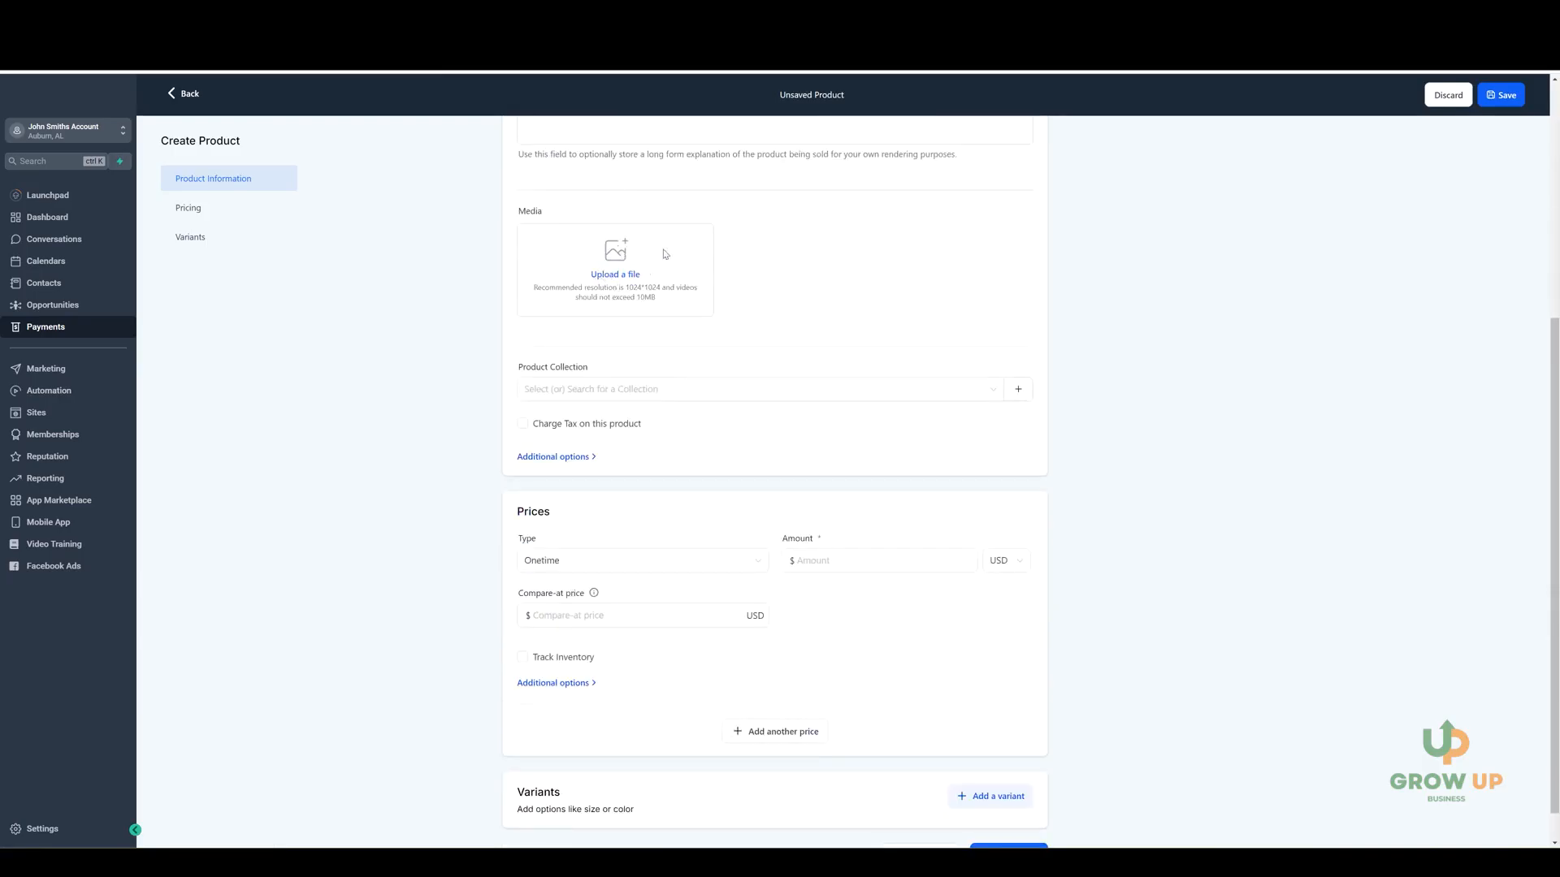
pyautogui.scroll(-1, 666, 256)
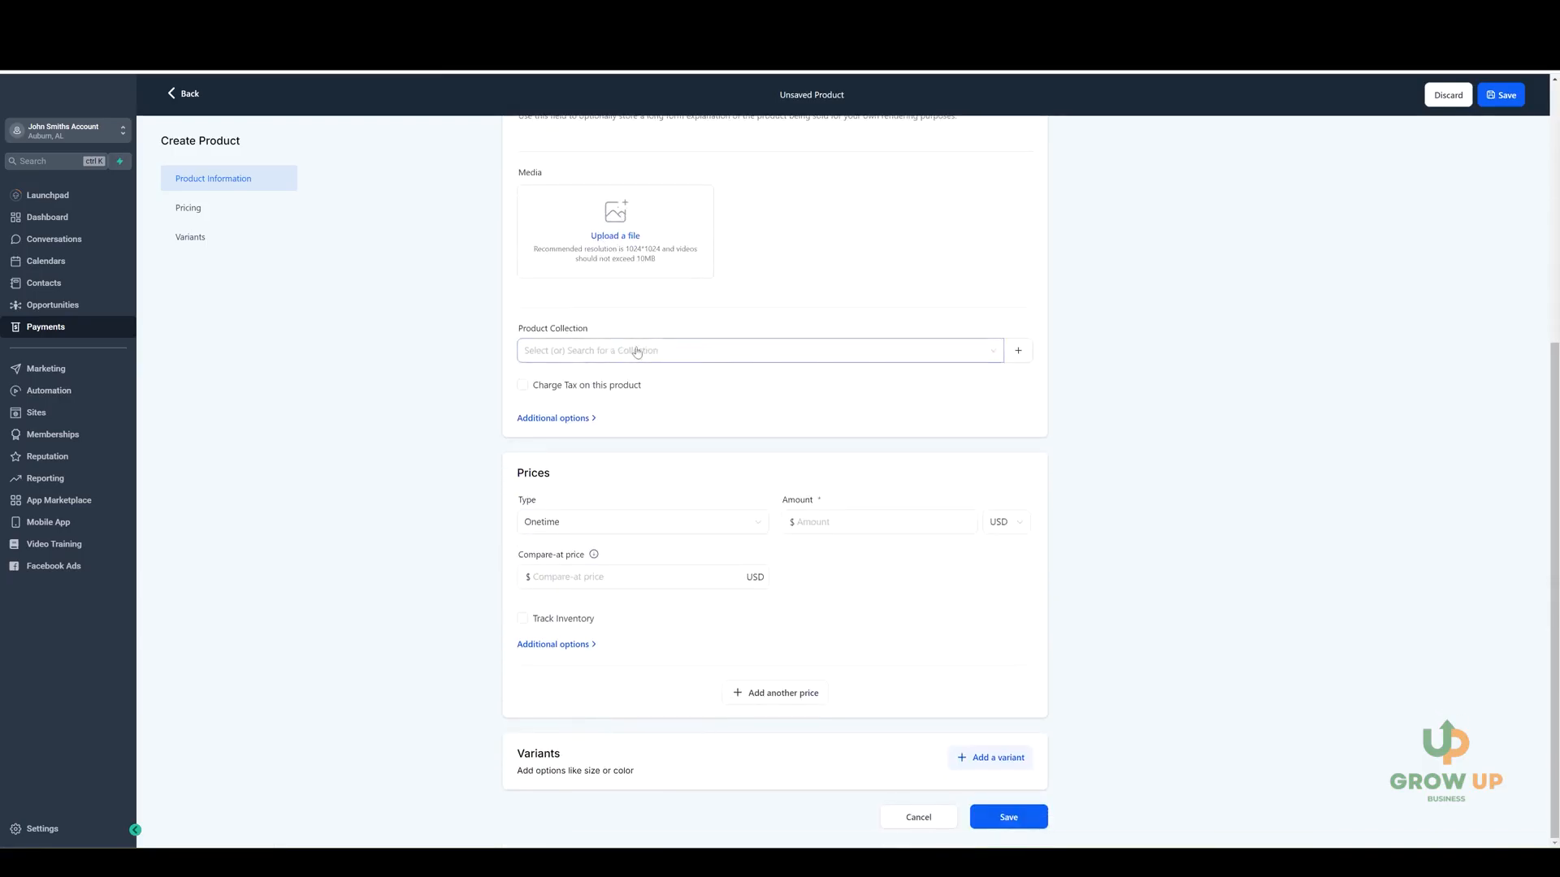
pyautogui.click(557, 388)
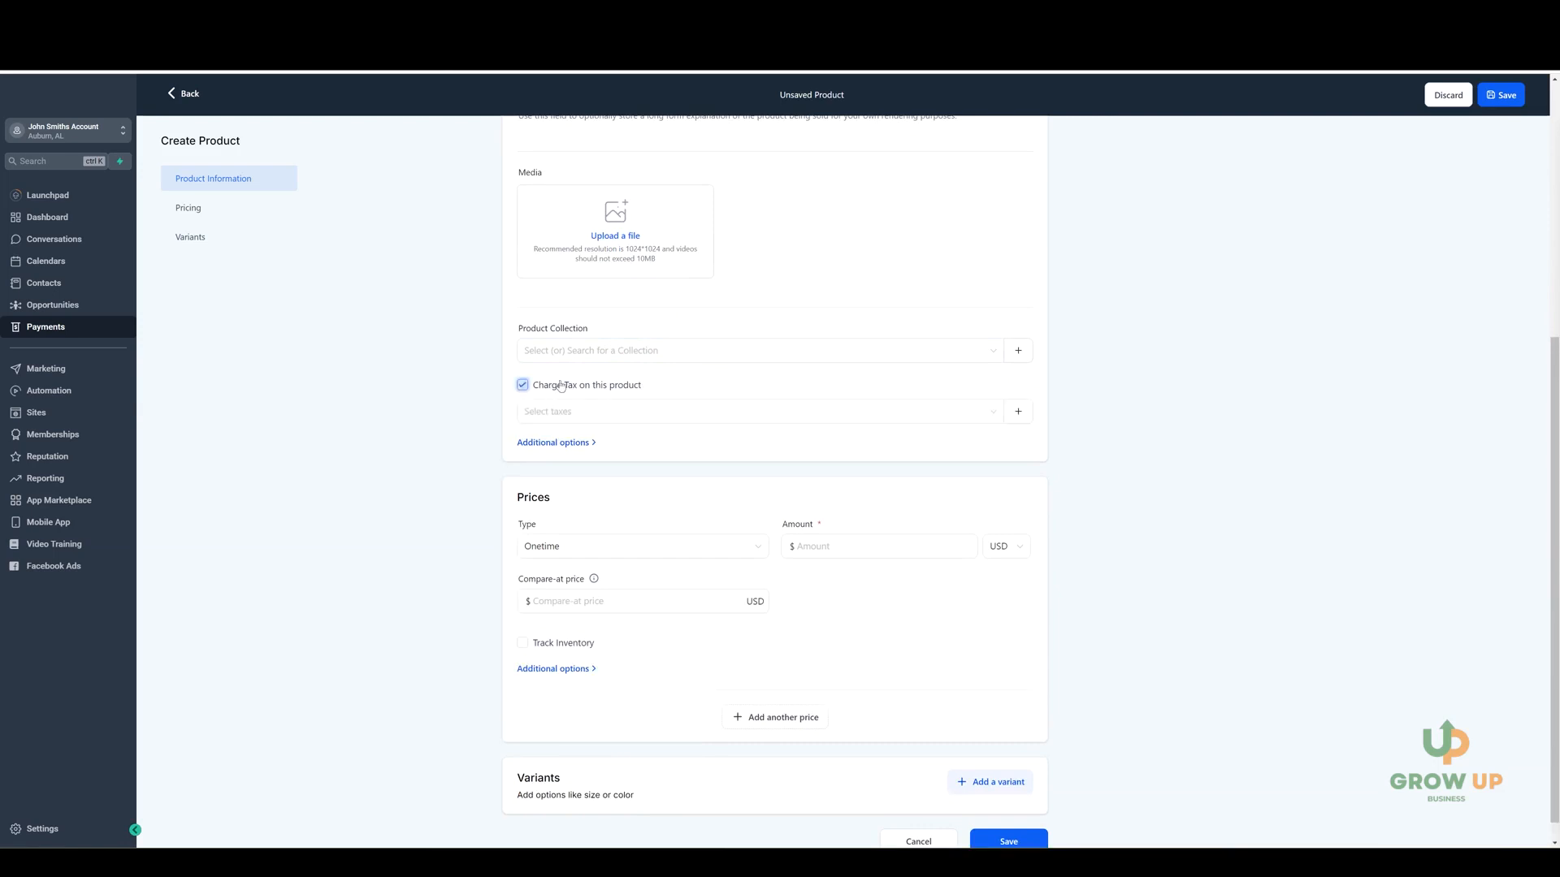
pyautogui.click(560, 387)
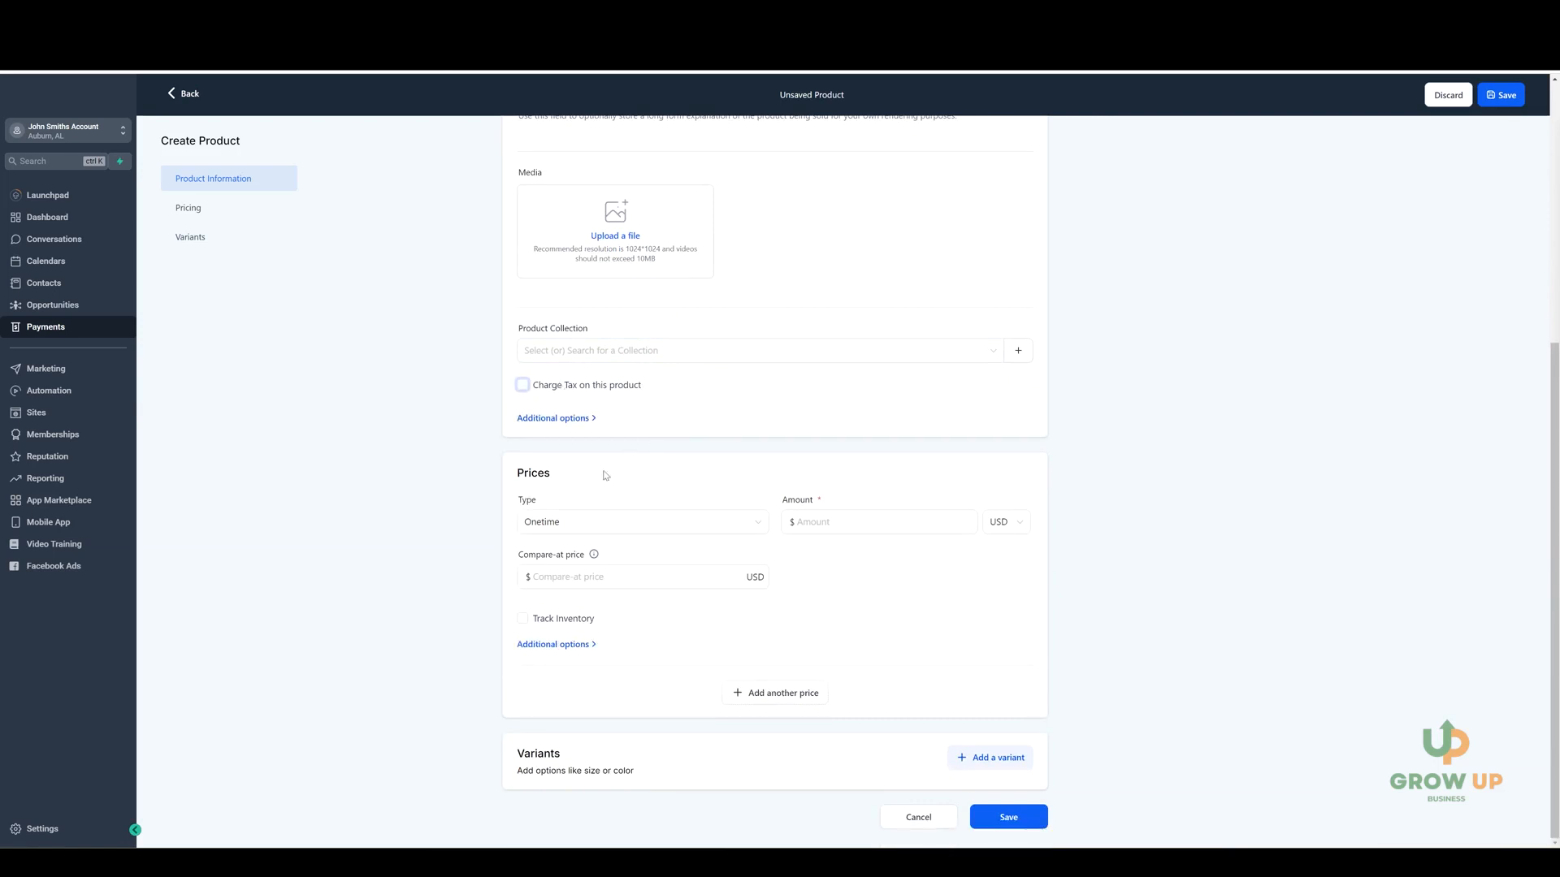
# Keep the product's price type as Onetime and set the amount to 4000 USD.
pyautogui.click(622, 525)
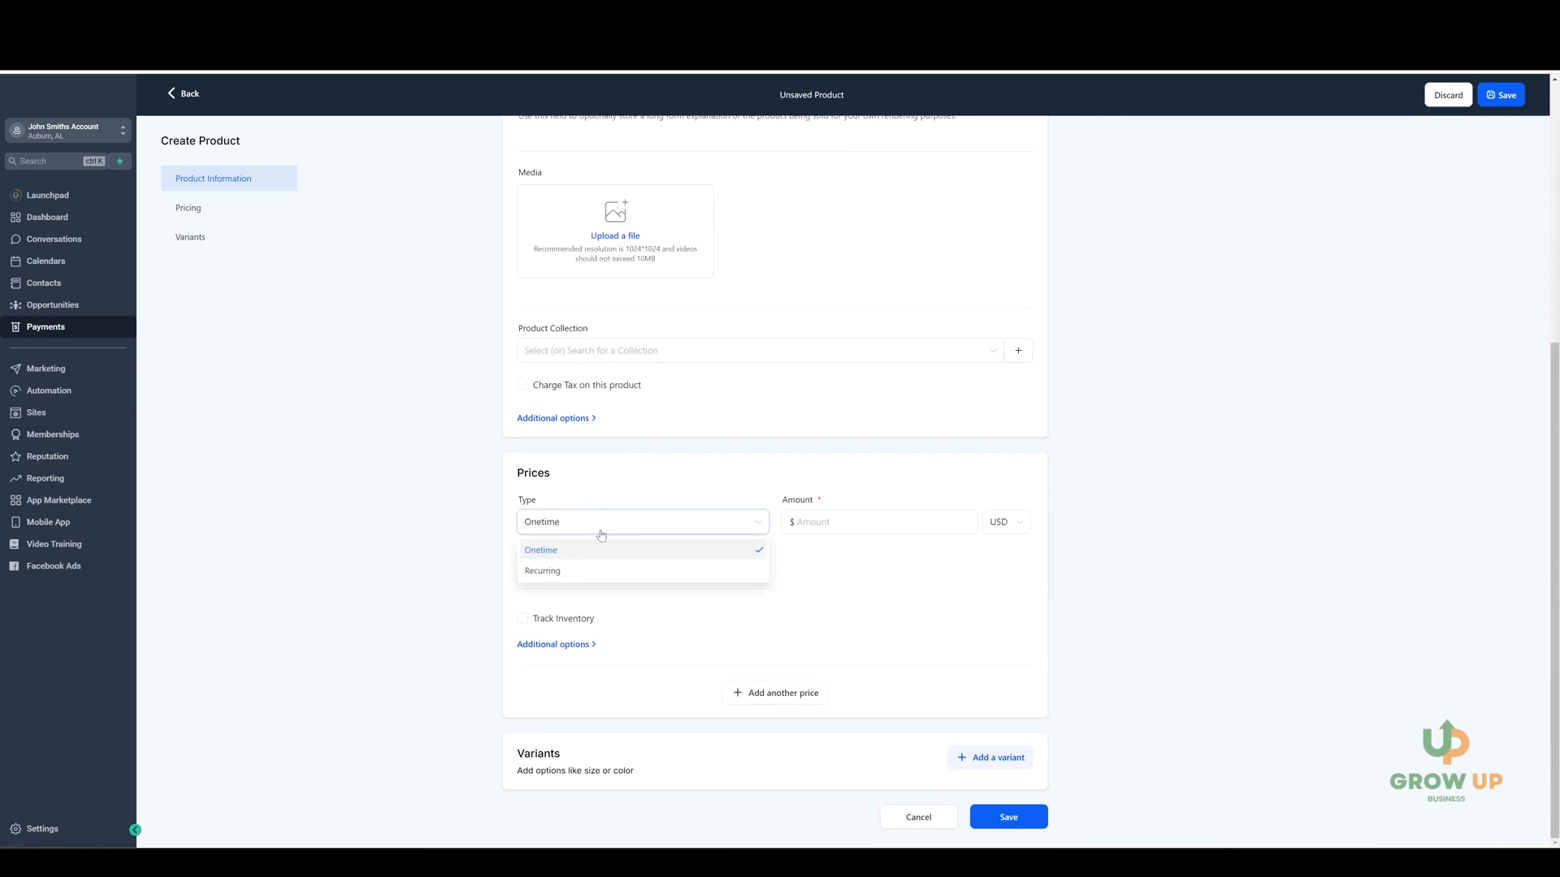
pyautogui.click(578, 503)
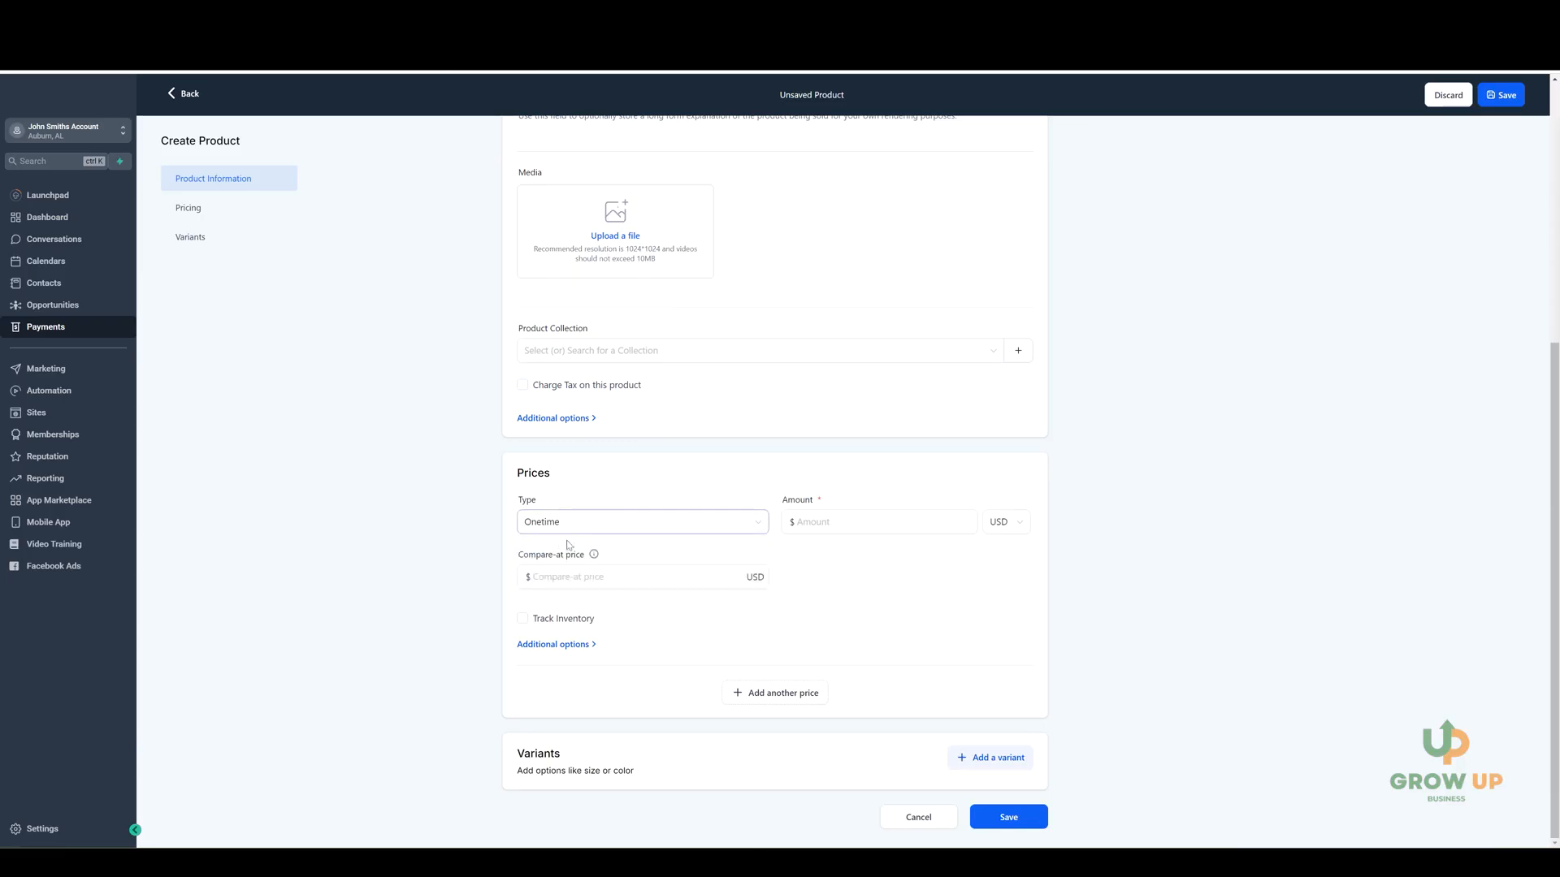
pyautogui.click(826, 521)
pyautogui.write('4000.00')
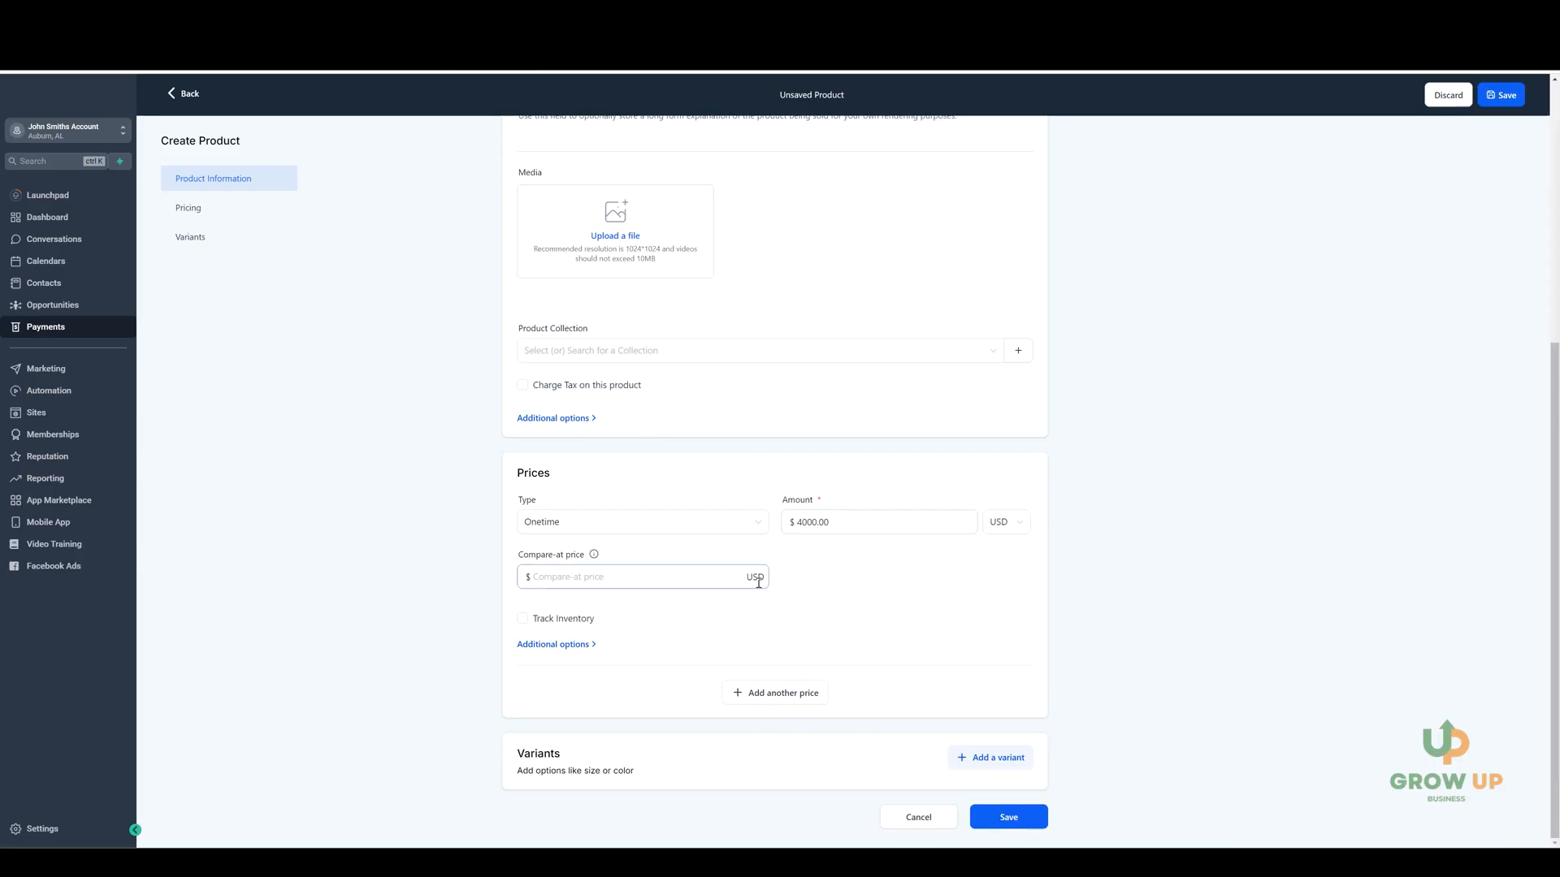
pyautogui.click(567, 581)
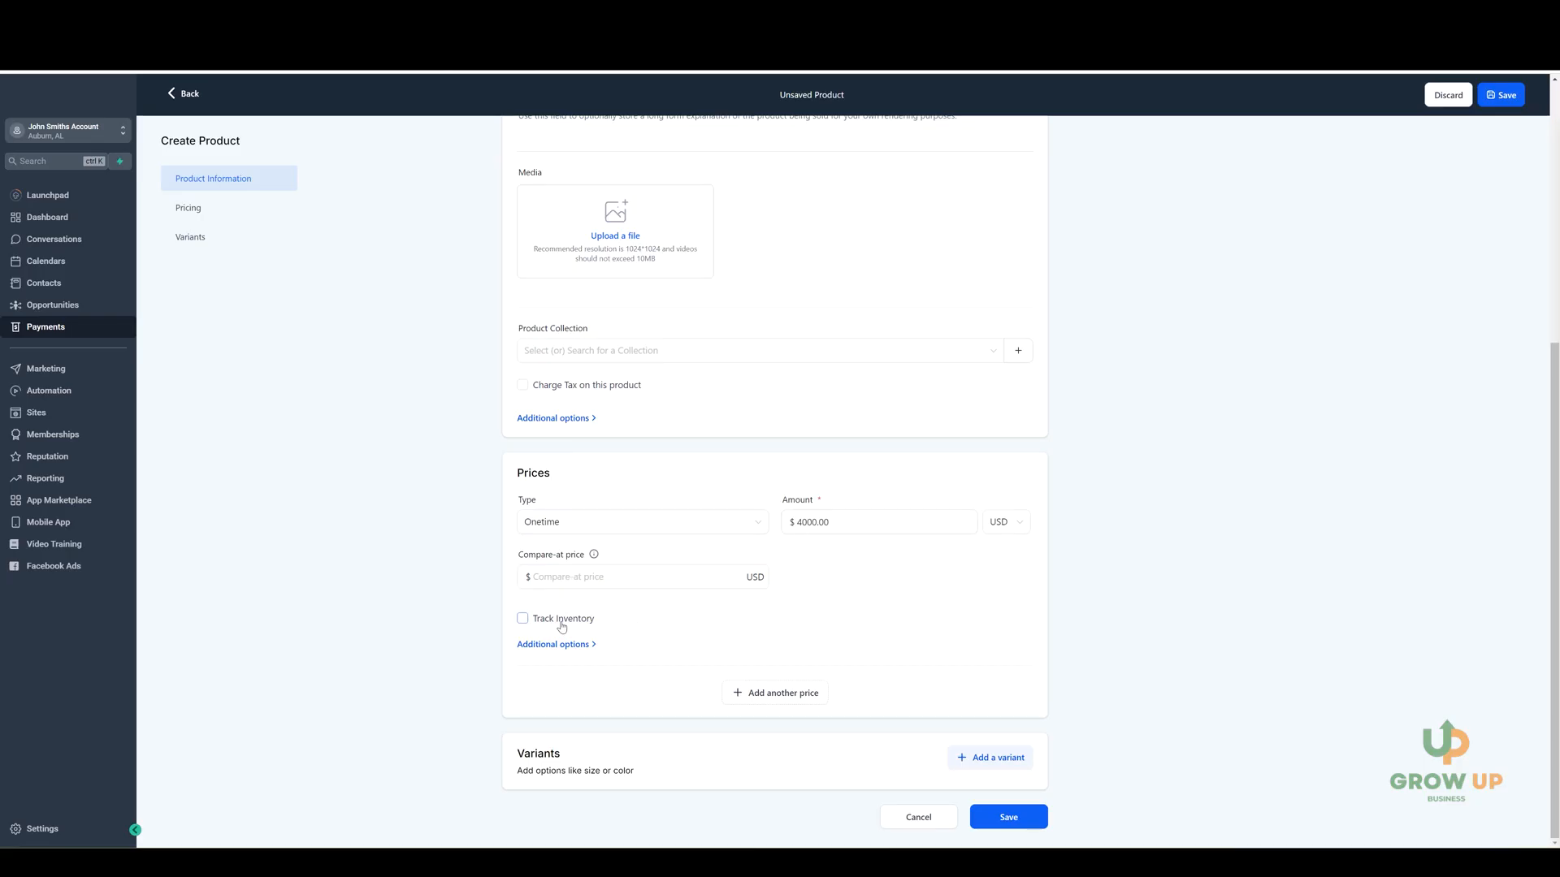
# Expand the price's additional options, save the Course product, and return to the product list.
pyautogui.click(578, 644)
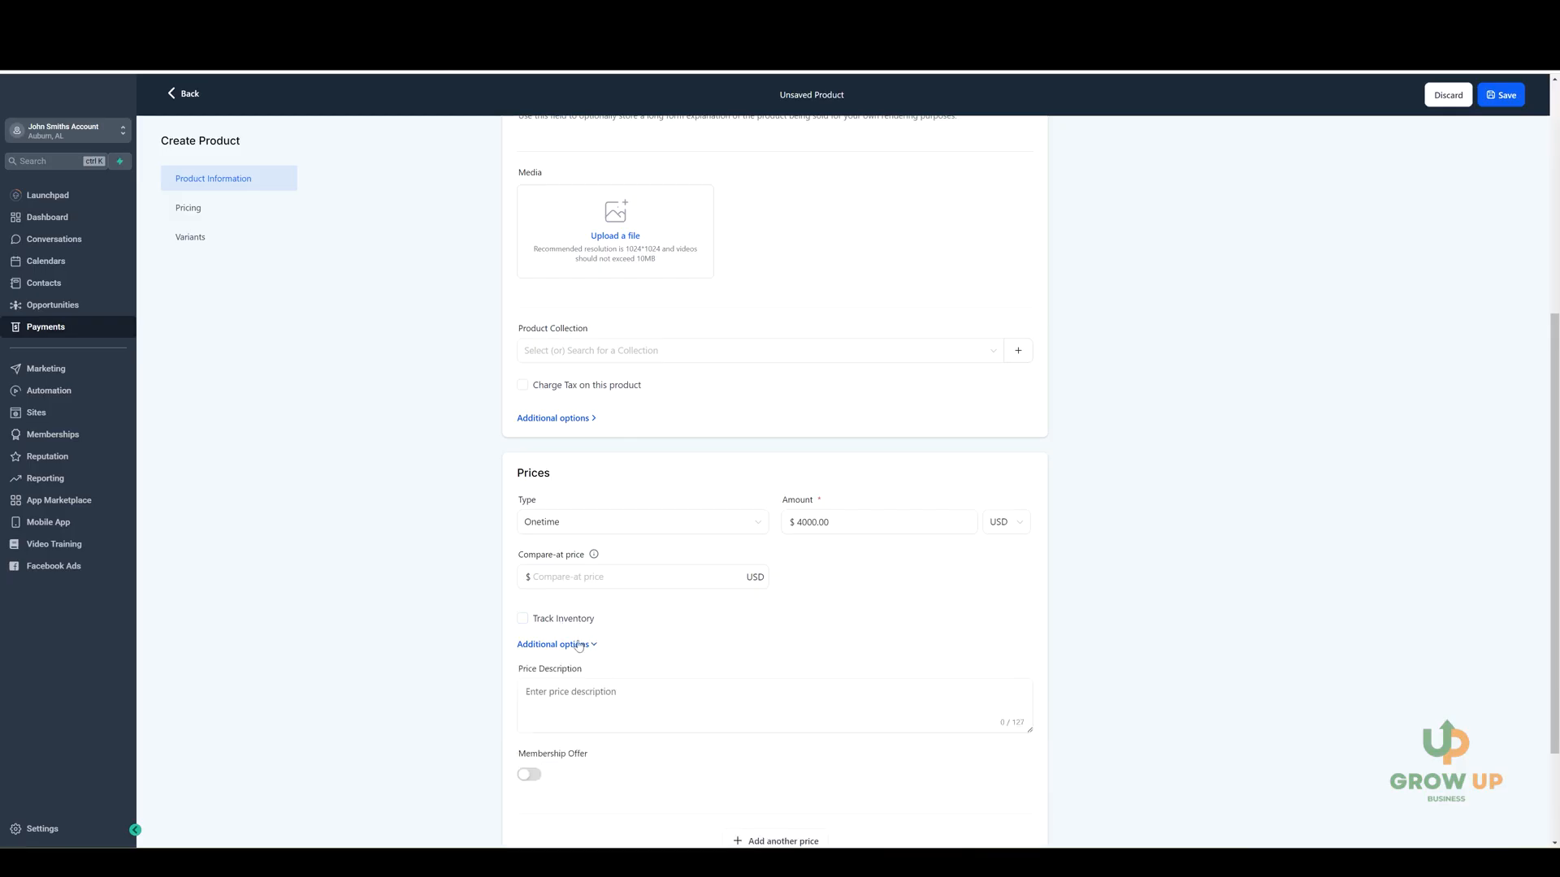
pyautogui.scroll(-2, 646, 643)
pyautogui.click(661, 579)
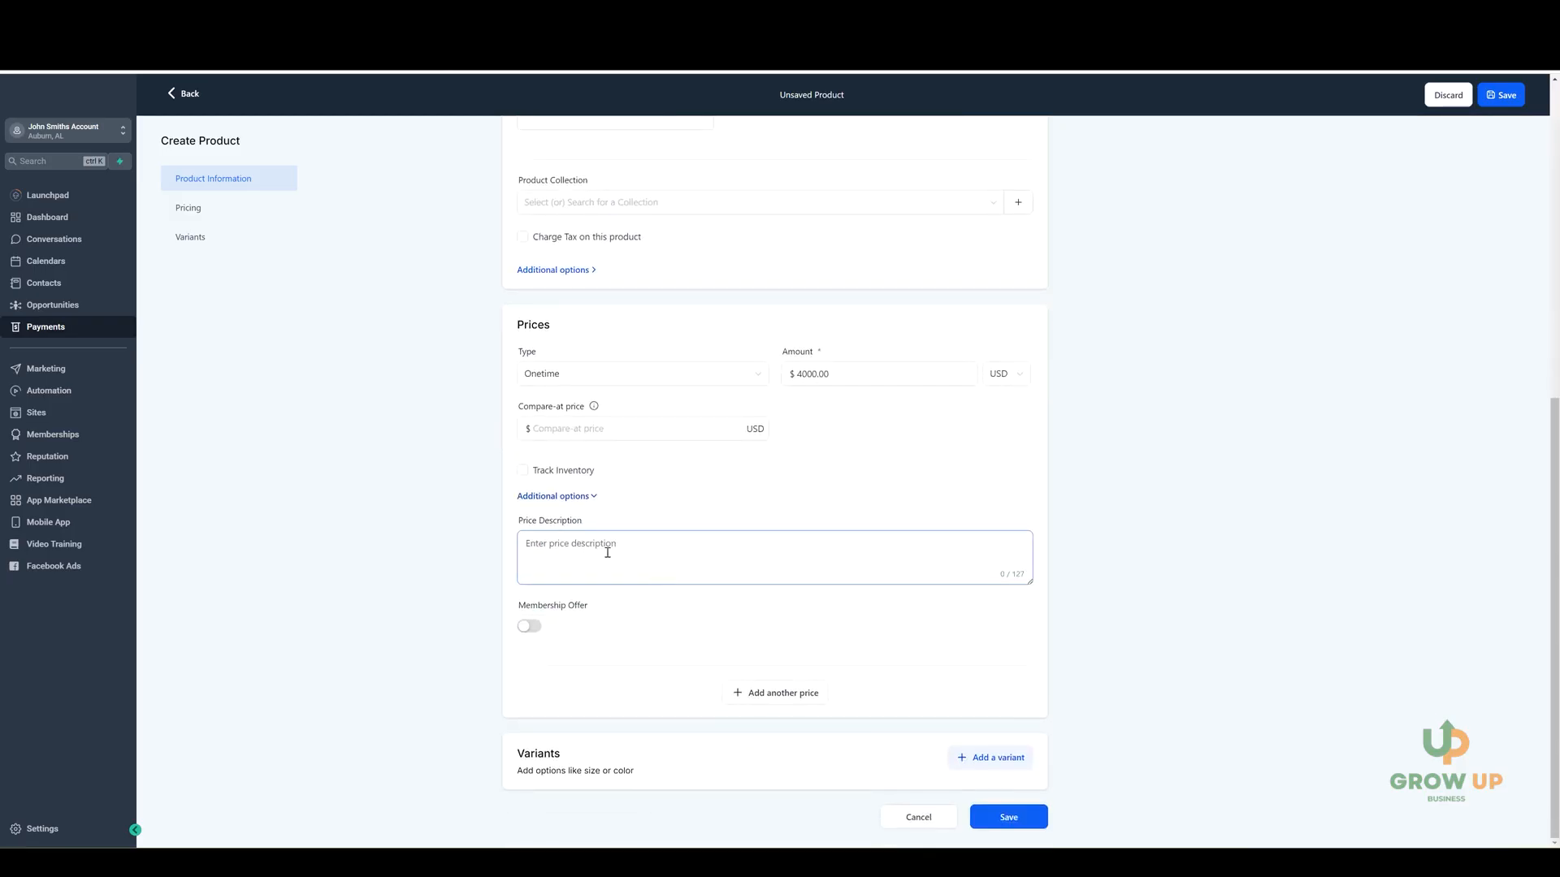
pyautogui.click(658, 627)
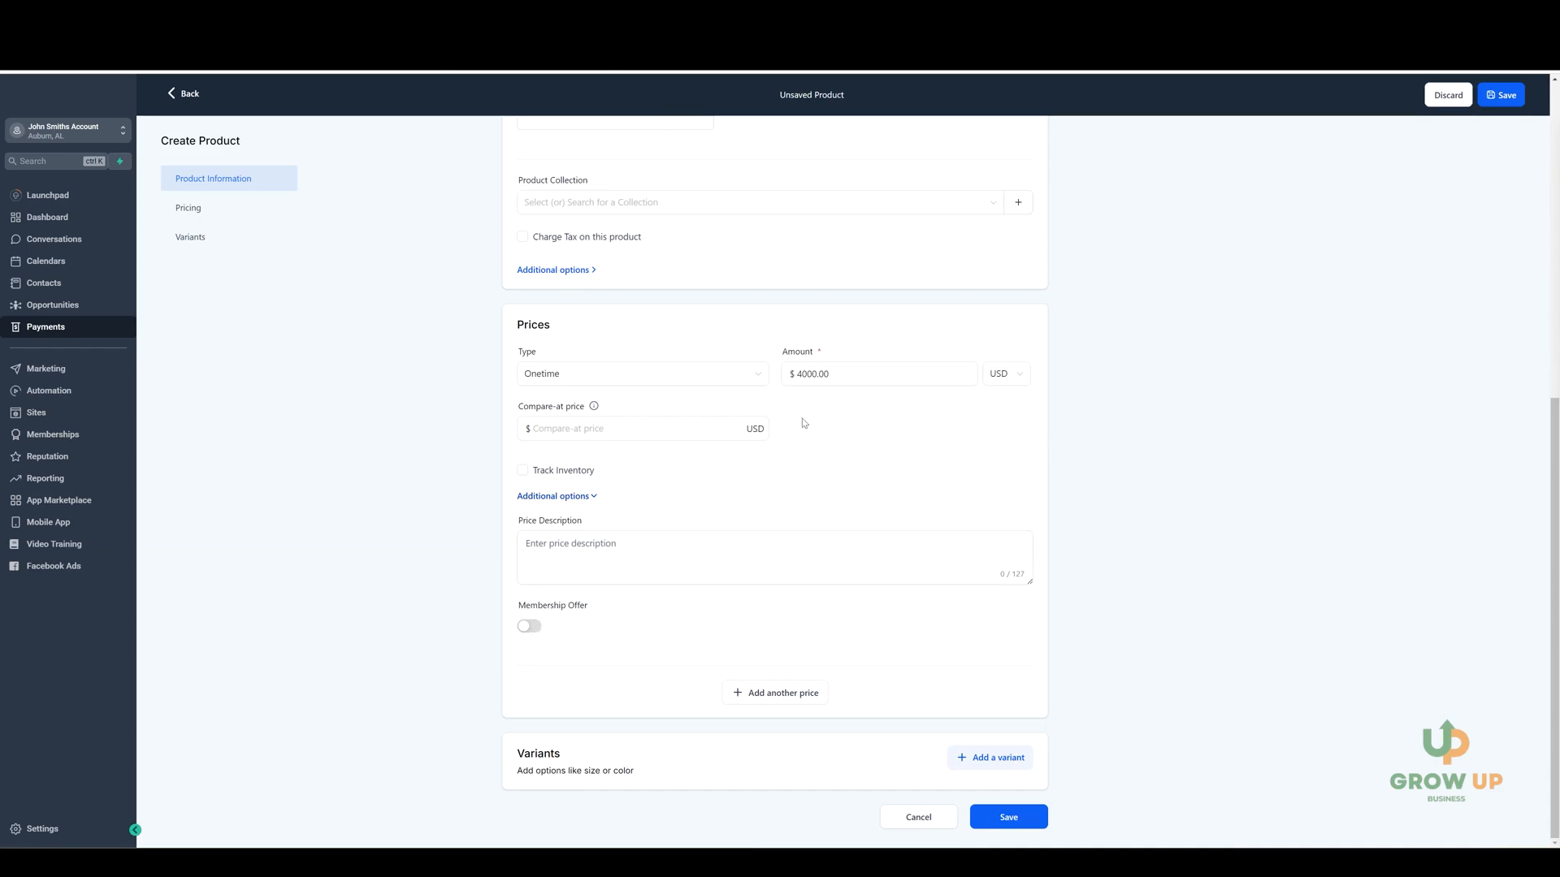
pyautogui.click(1008, 818)
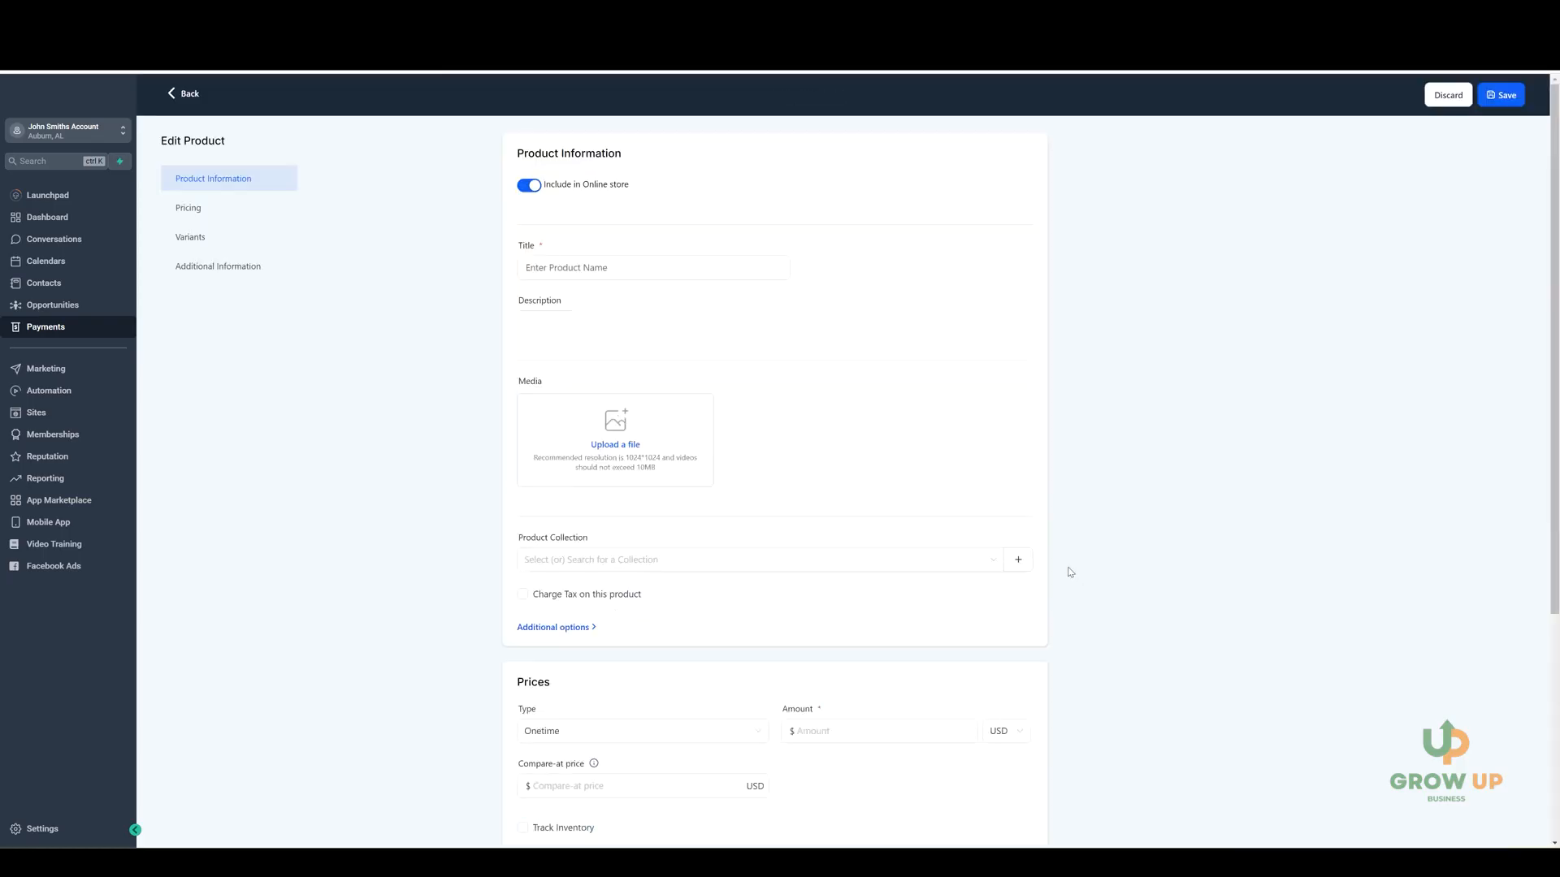
pyautogui.click(180, 97)
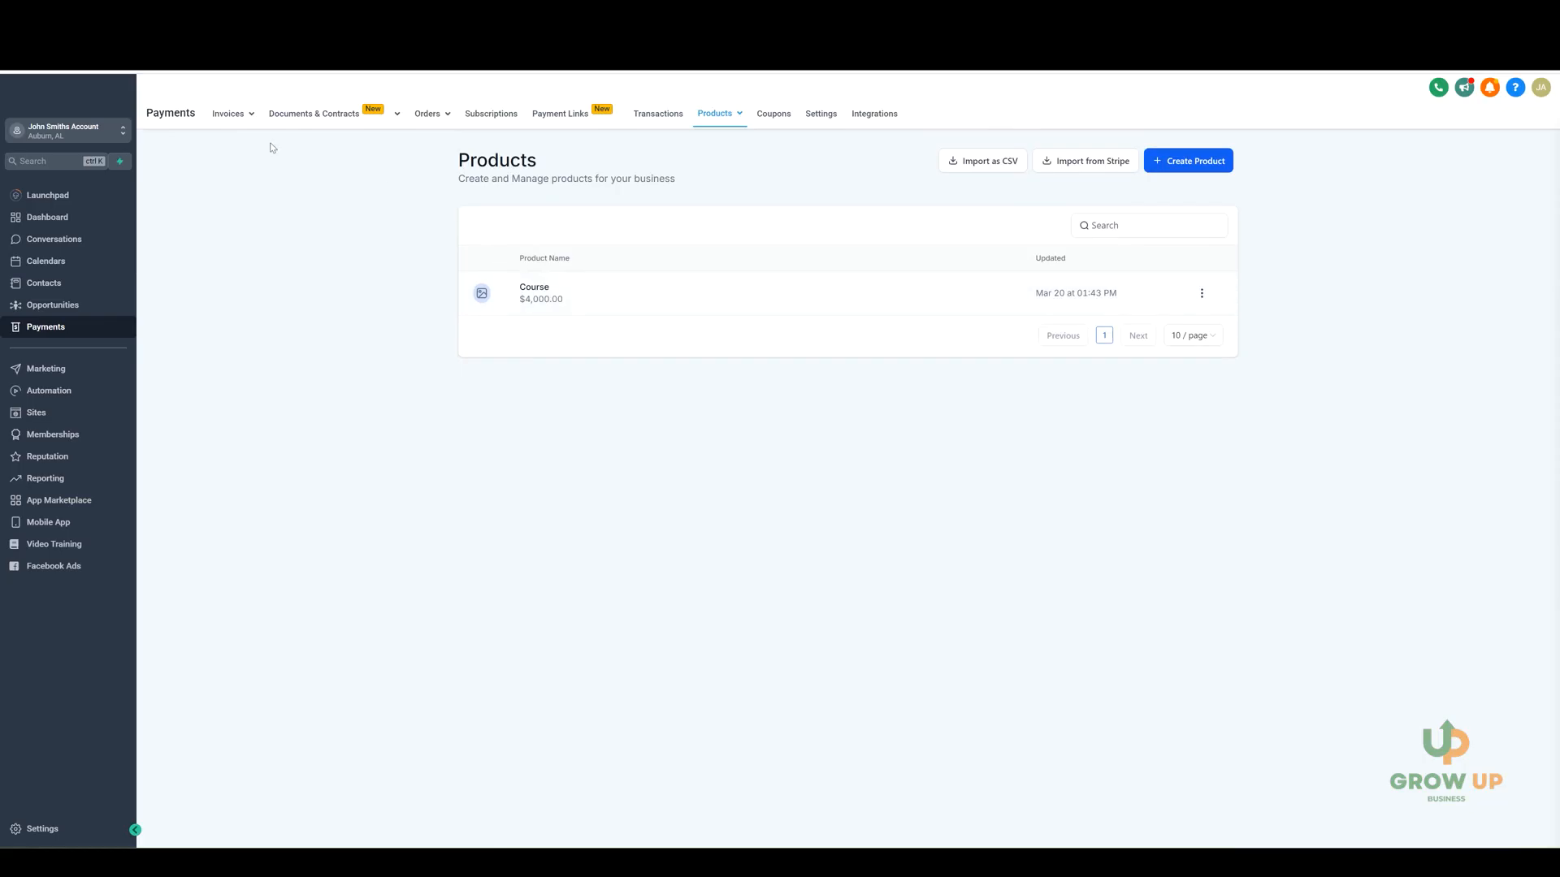
# Open the invoice templates and start a new blank template.
pyautogui.moveTo(233, 118)
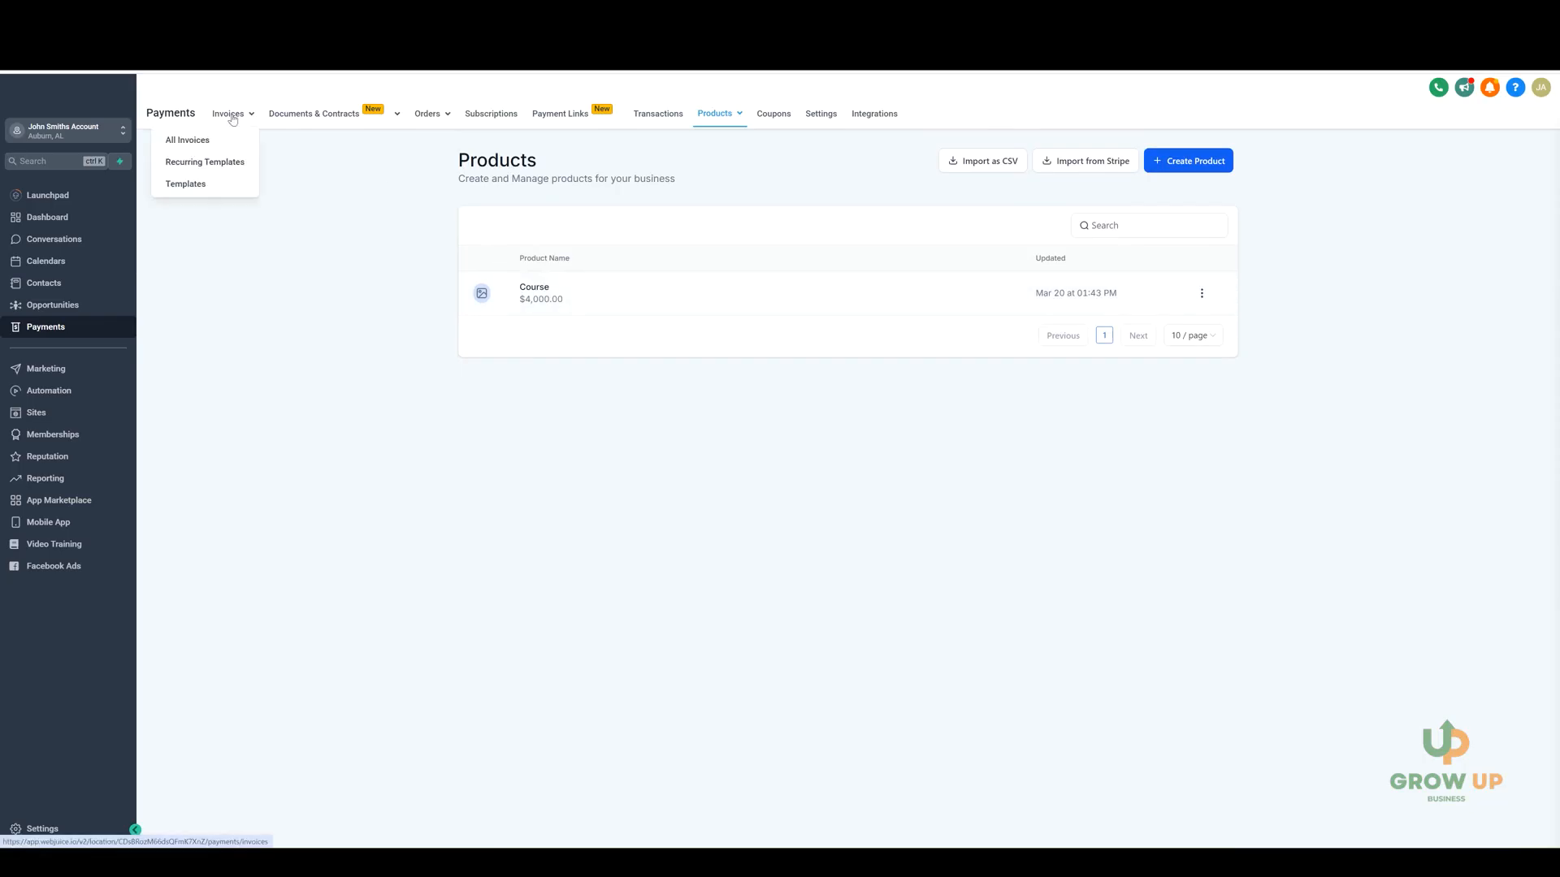
pyautogui.click(189, 185)
pyautogui.click(1210, 160)
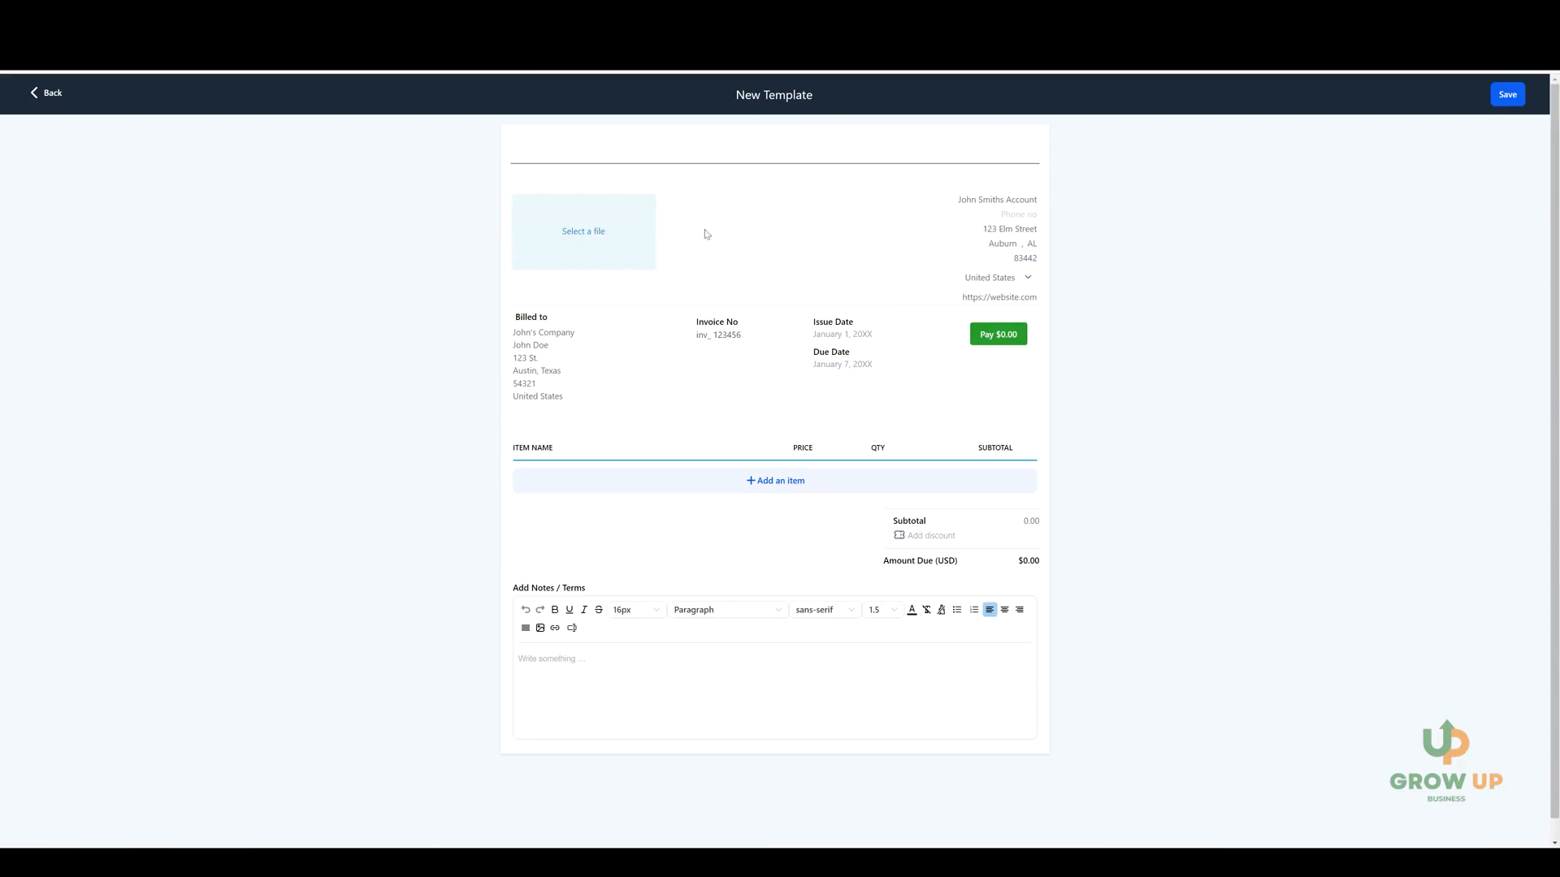
# Open the media library from the template's logo area, accept merging all assets, and return without choosing a file.
pyautogui.click(573, 233)
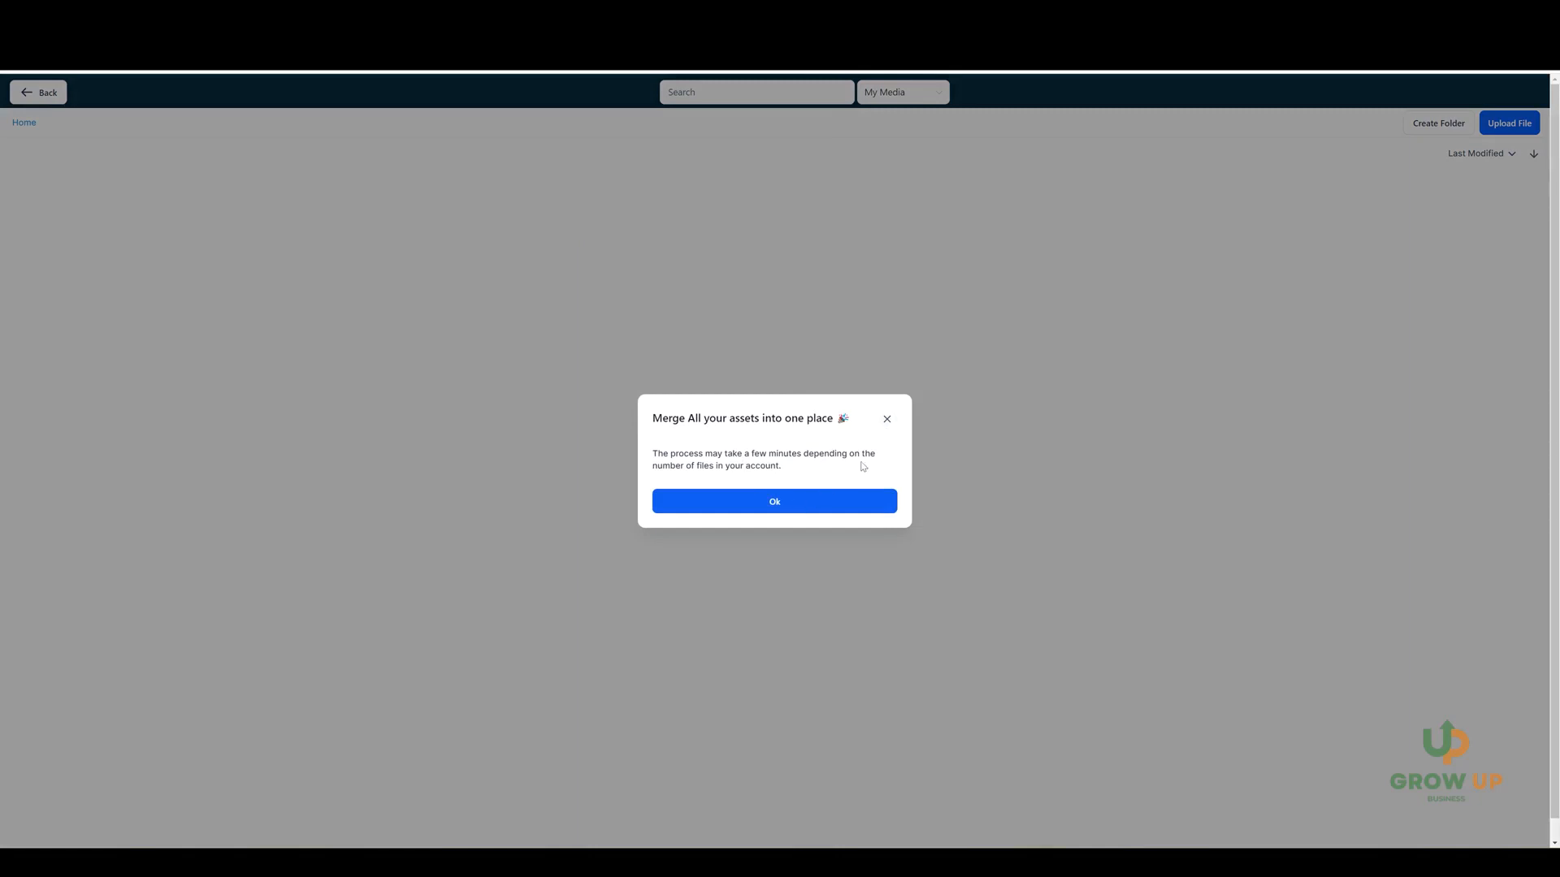
pyautogui.click(791, 506)
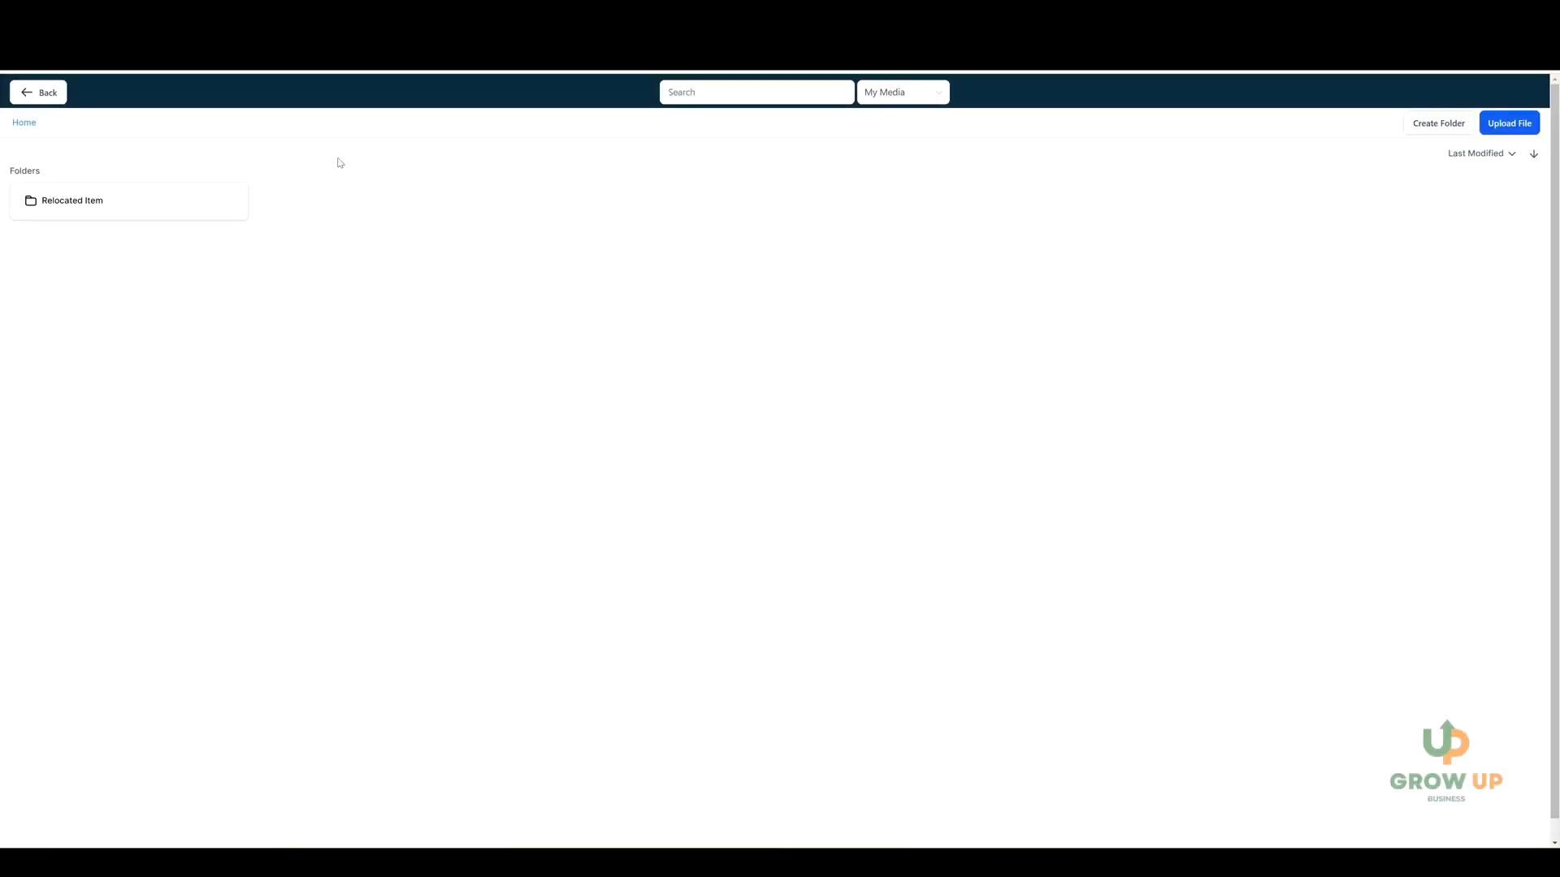
pyautogui.click(45, 96)
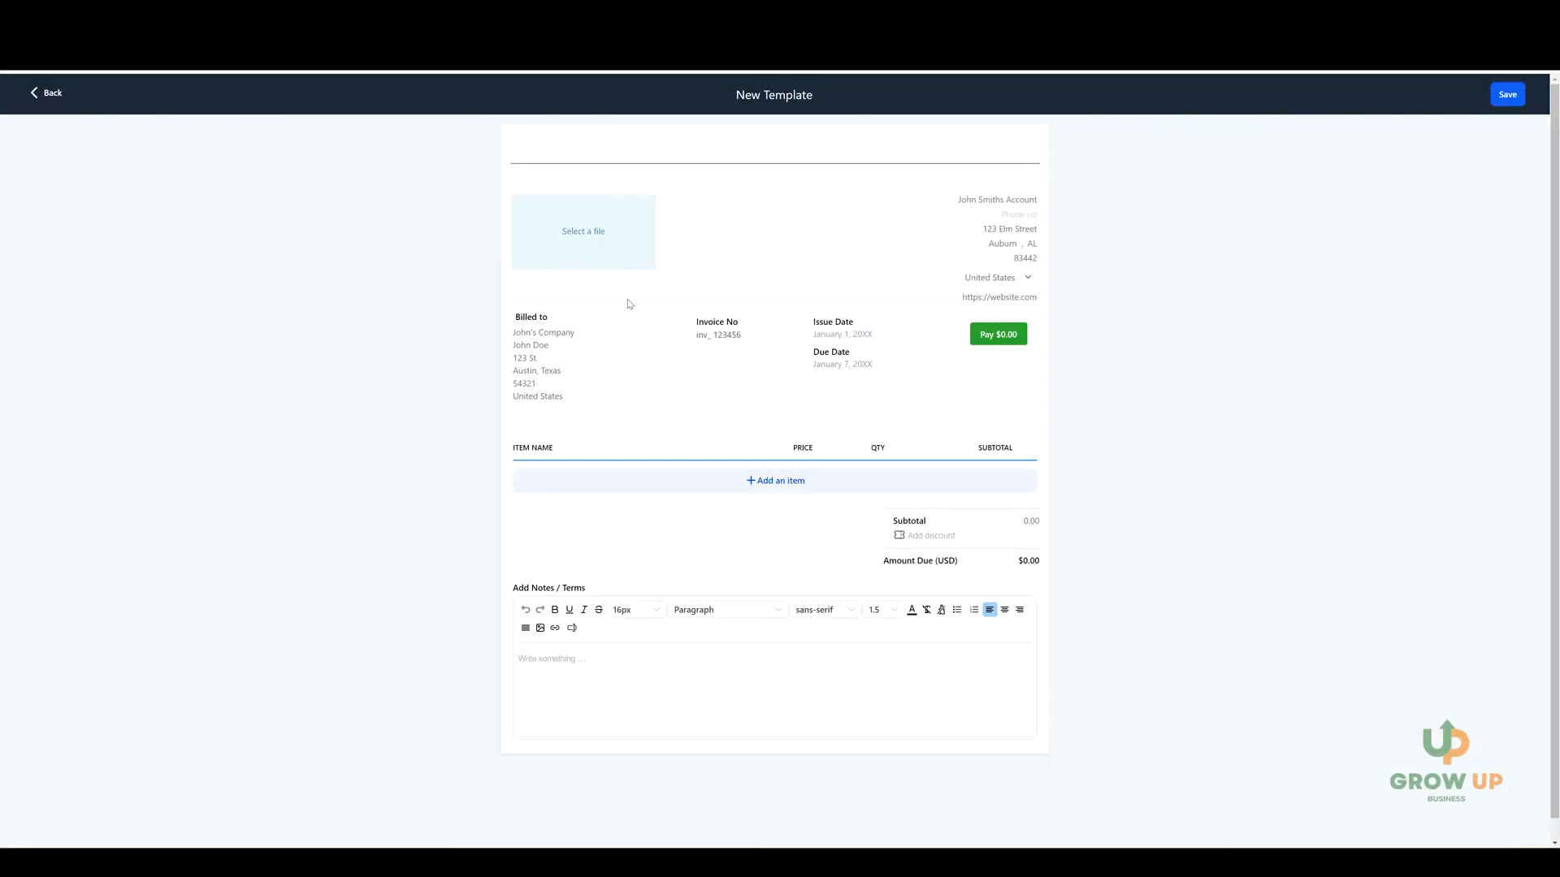
# Add the Course product at the Course @ 4000 price as an item in the invoice template.
pyautogui.click(772, 485)
pyautogui.click(696, 445)
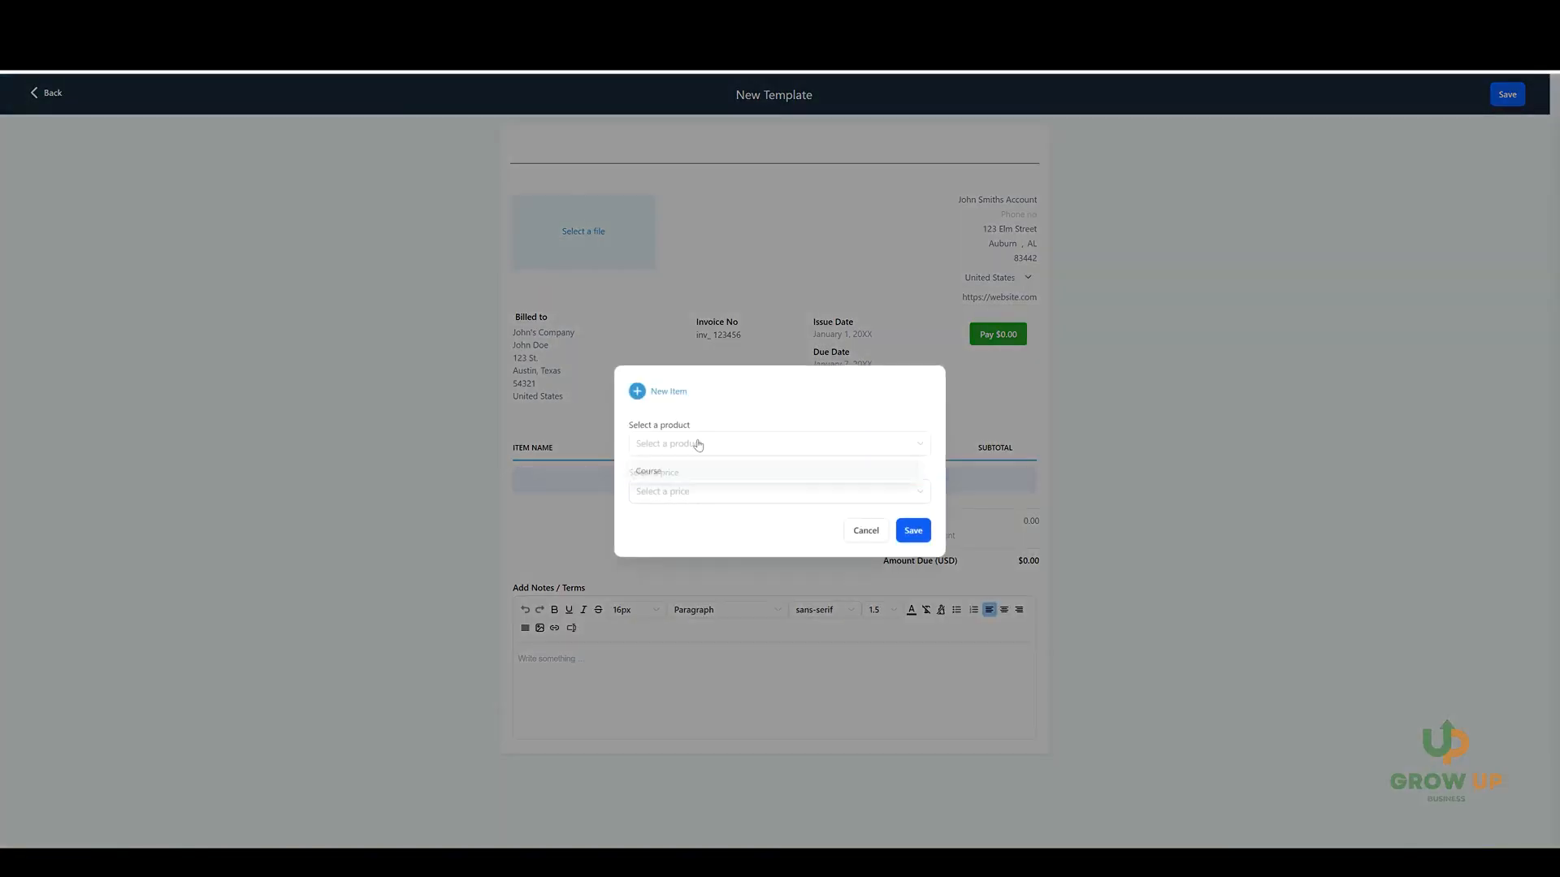
pyautogui.click(654, 473)
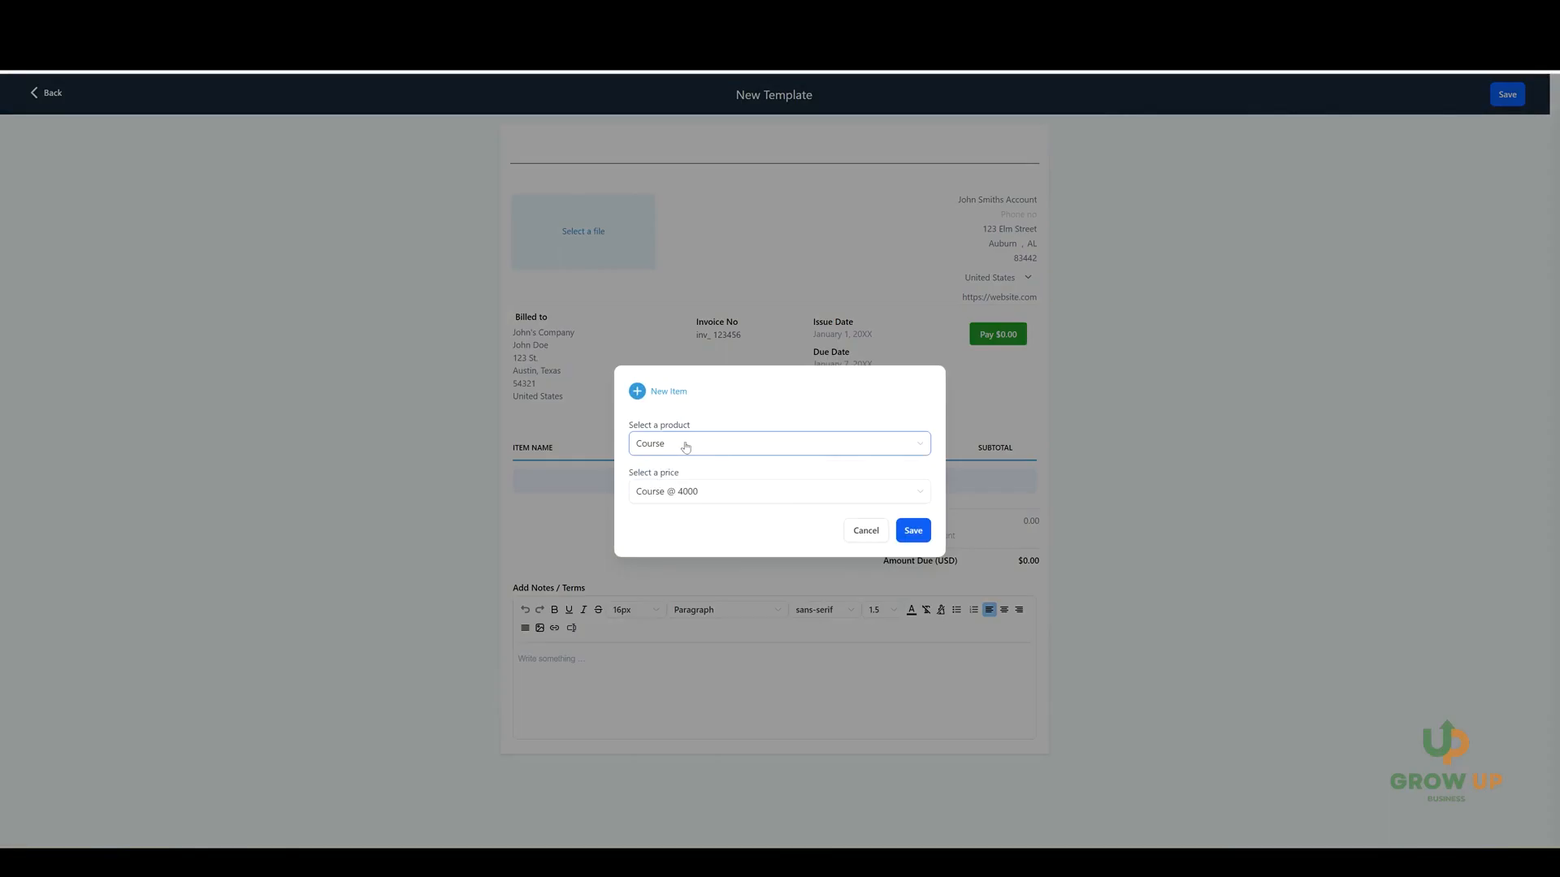
pyautogui.click(684, 446)
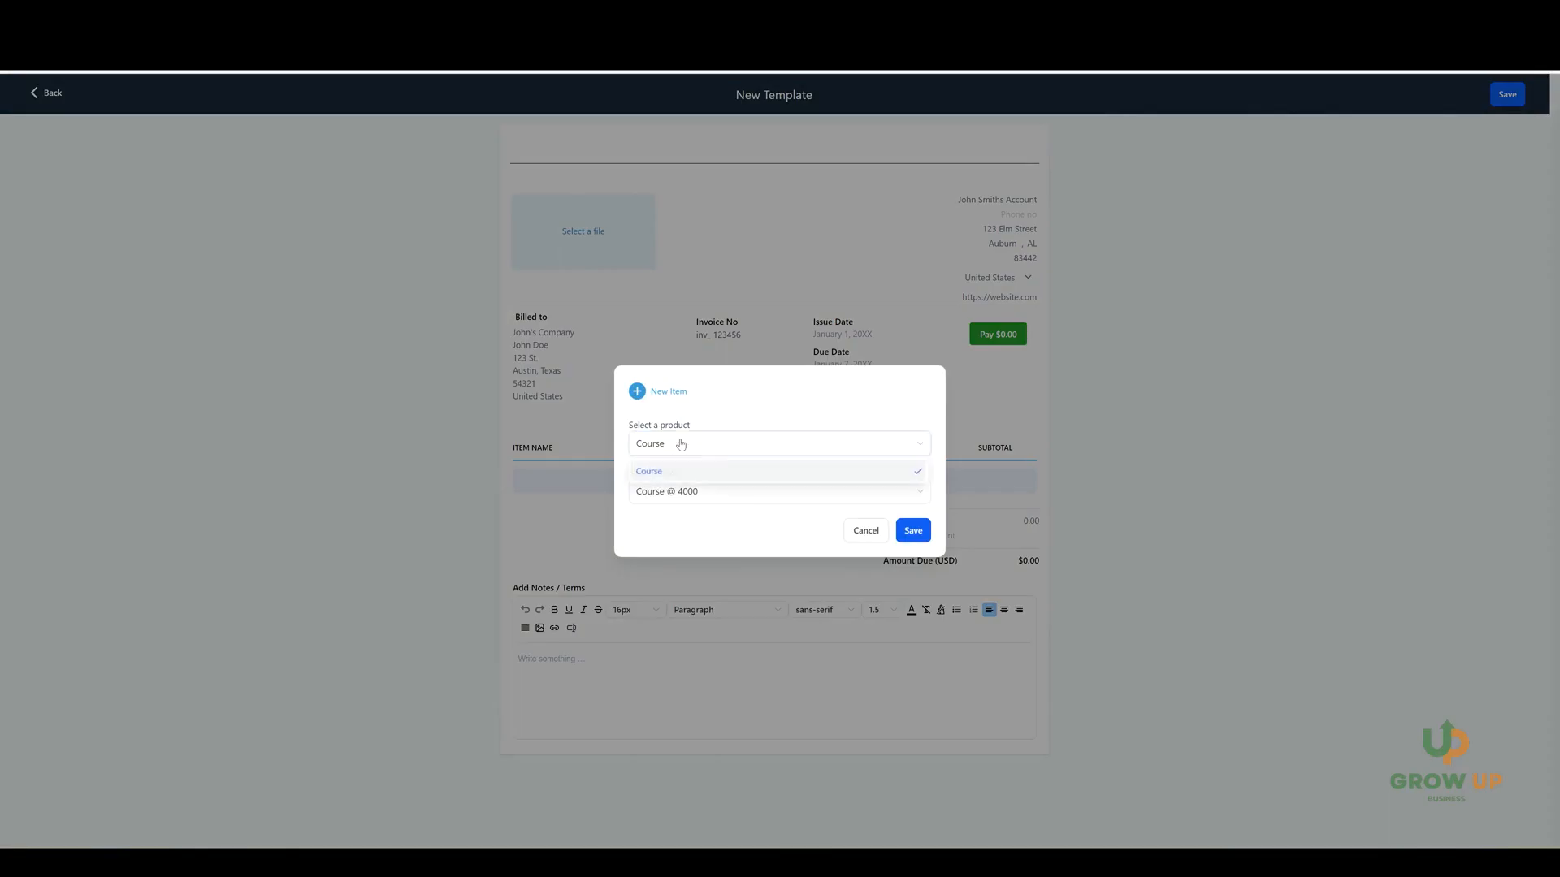
pyautogui.click(725, 423)
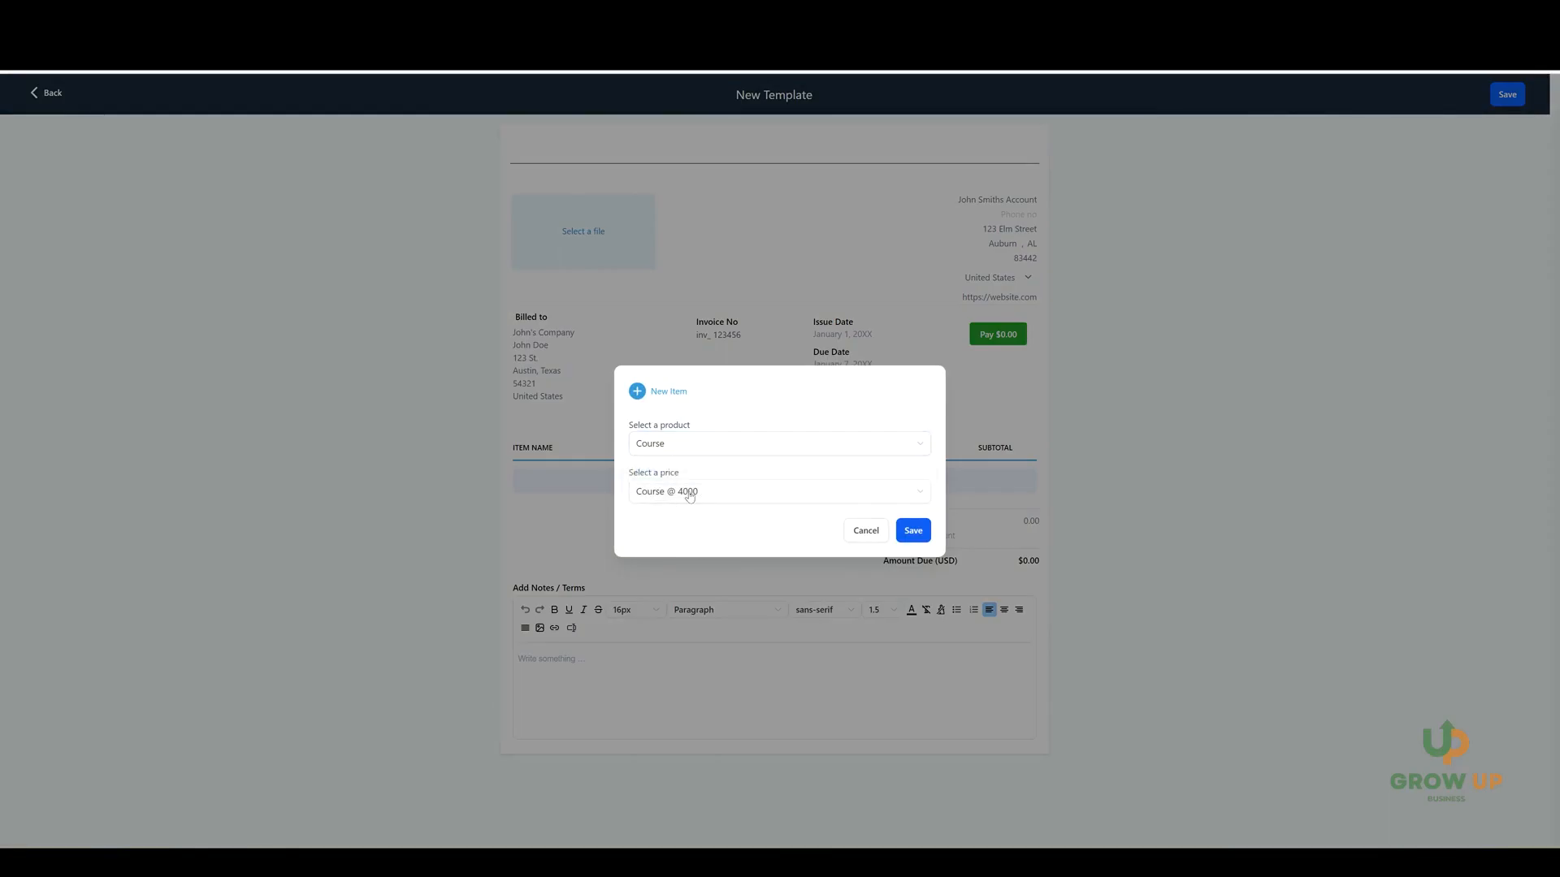
pyautogui.click(913, 532)
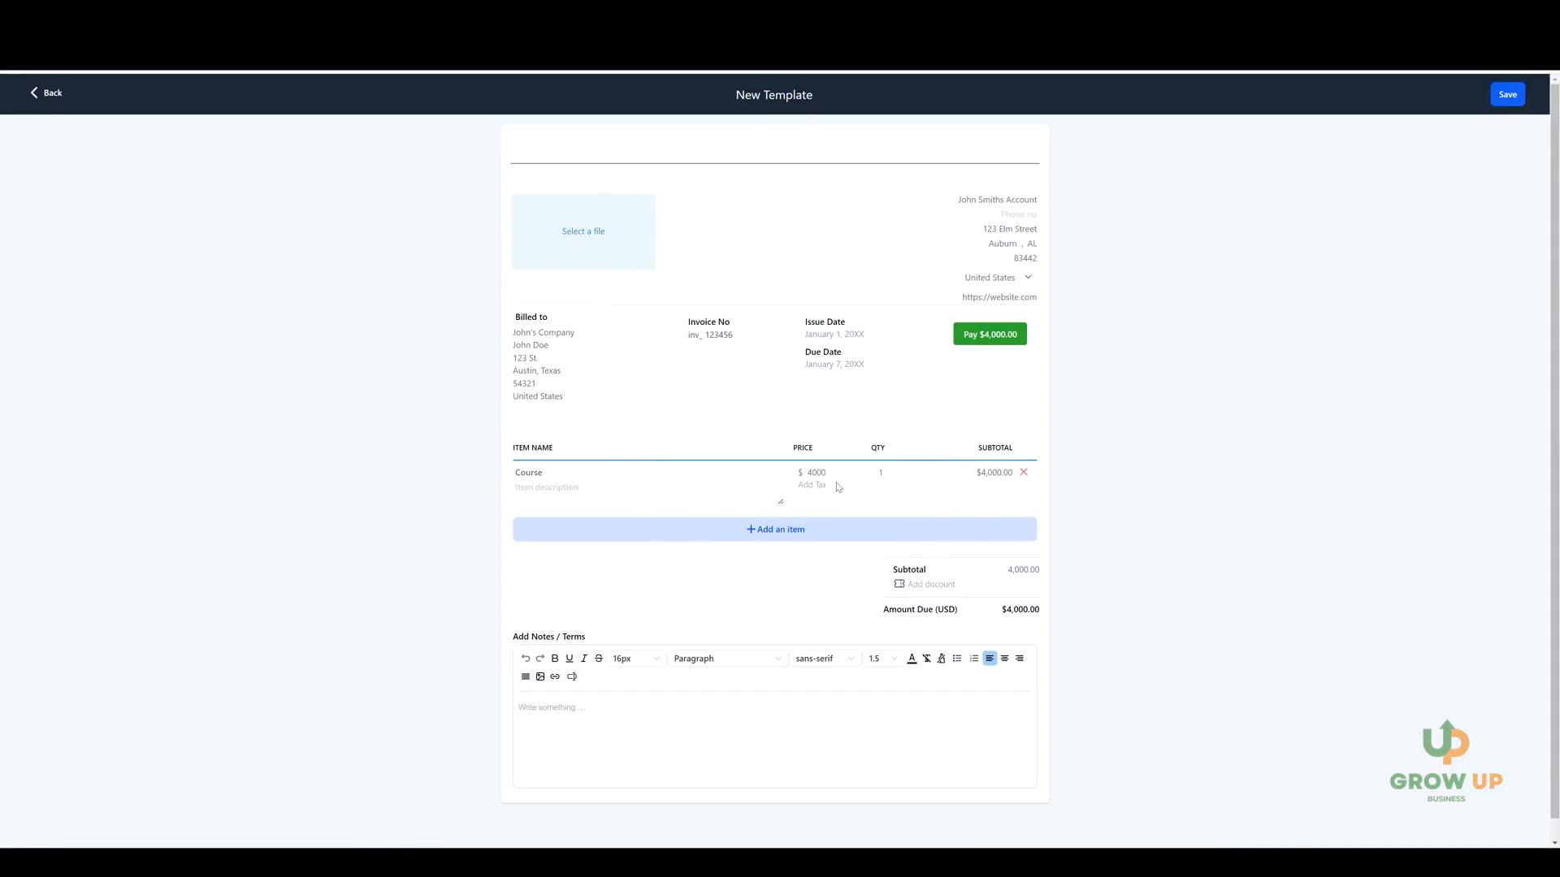
# Try a quantity of 2 for the Course item and set it back to 1.
pyautogui.doubleClick(883, 474)
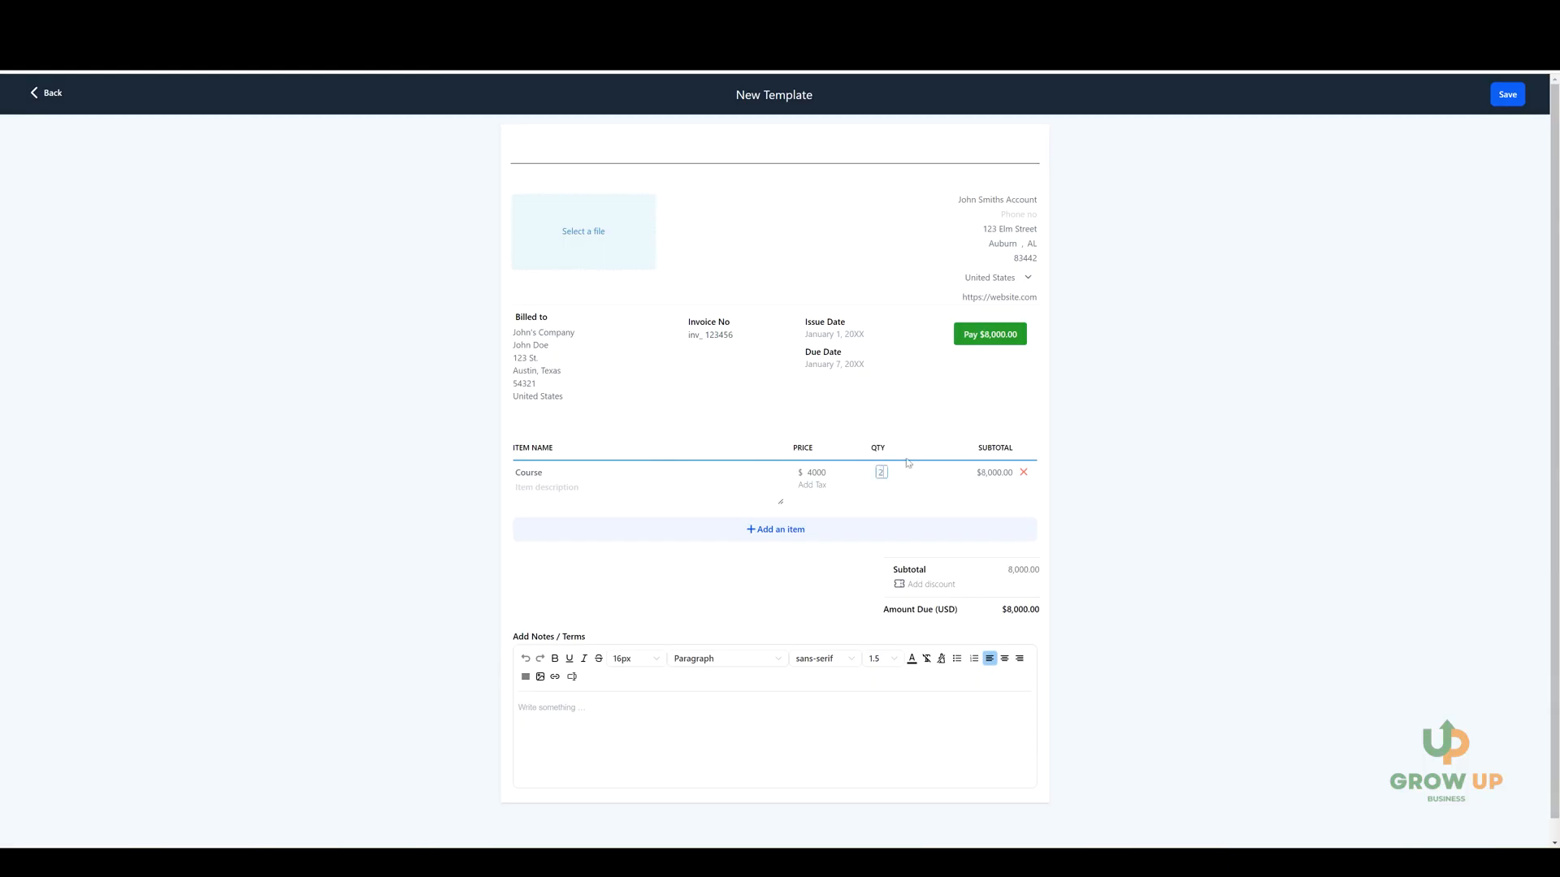
pyautogui.click(907, 462)
pyautogui.click(882, 473)
# Rename the invoice template as Course Invoice.
pyautogui.tripleClick(804, 95)
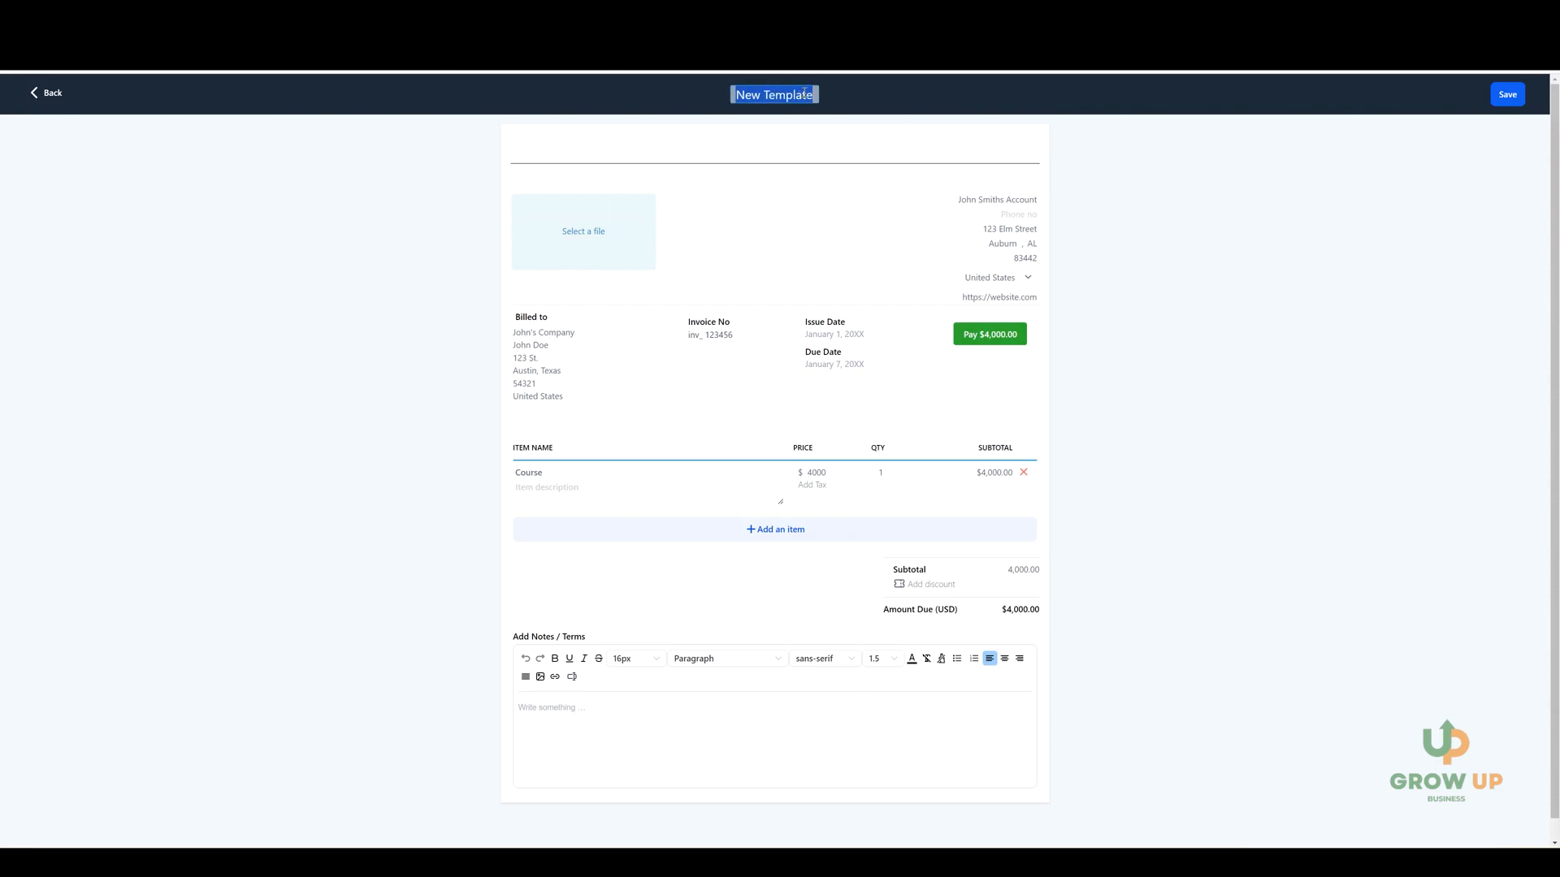
pyautogui.write('Course Invoice')
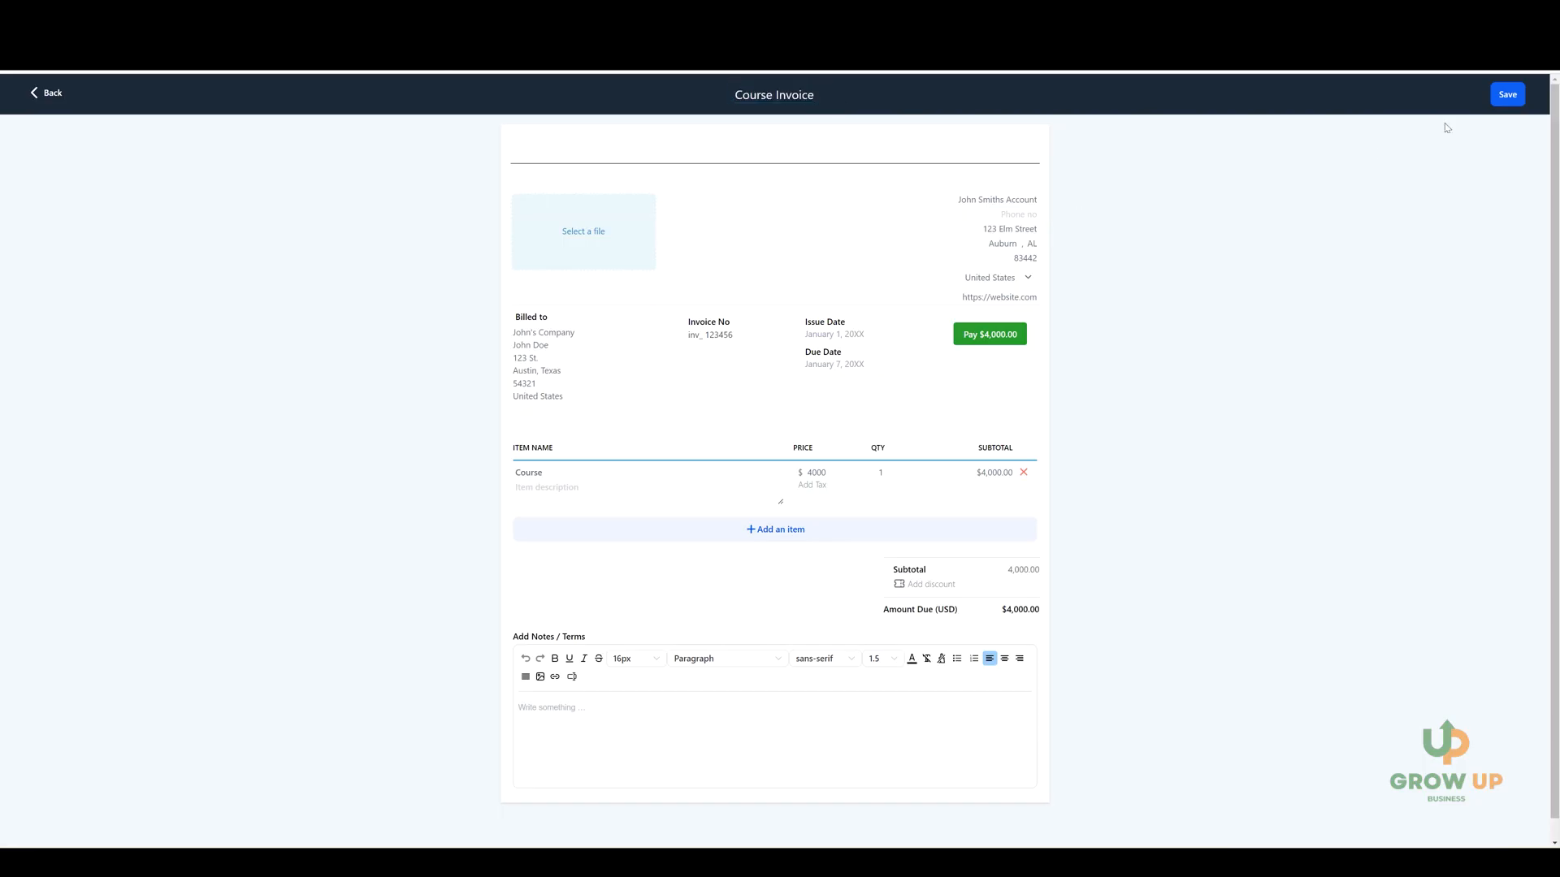
# Save the Course Invoice template and create a one-time invoice from it, billed to the existing client.
pyautogui.click(1511, 96)
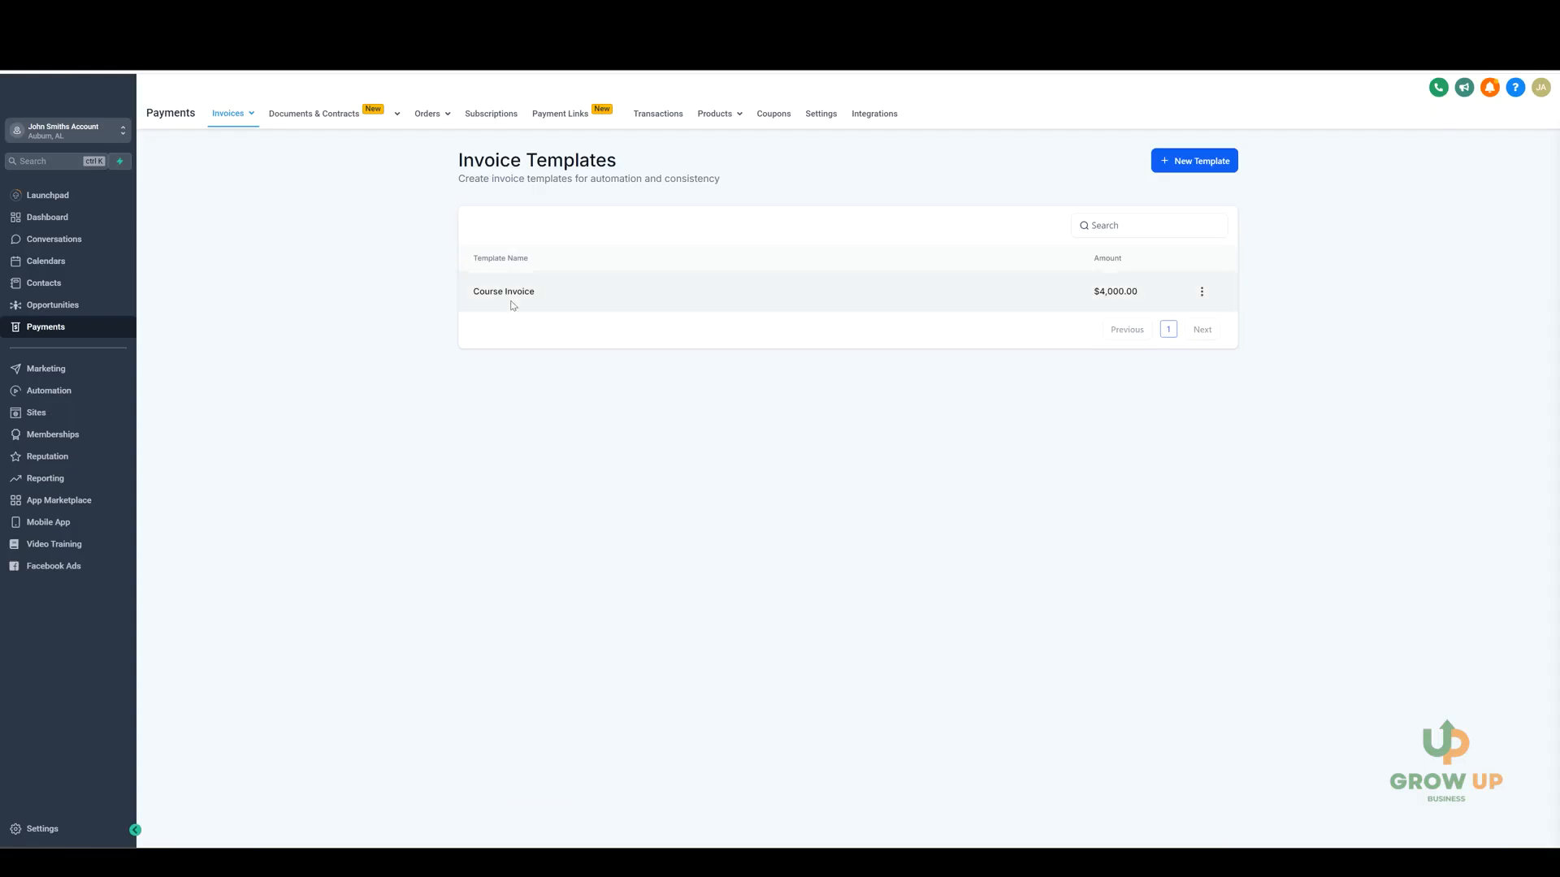
pyautogui.click(1201, 291)
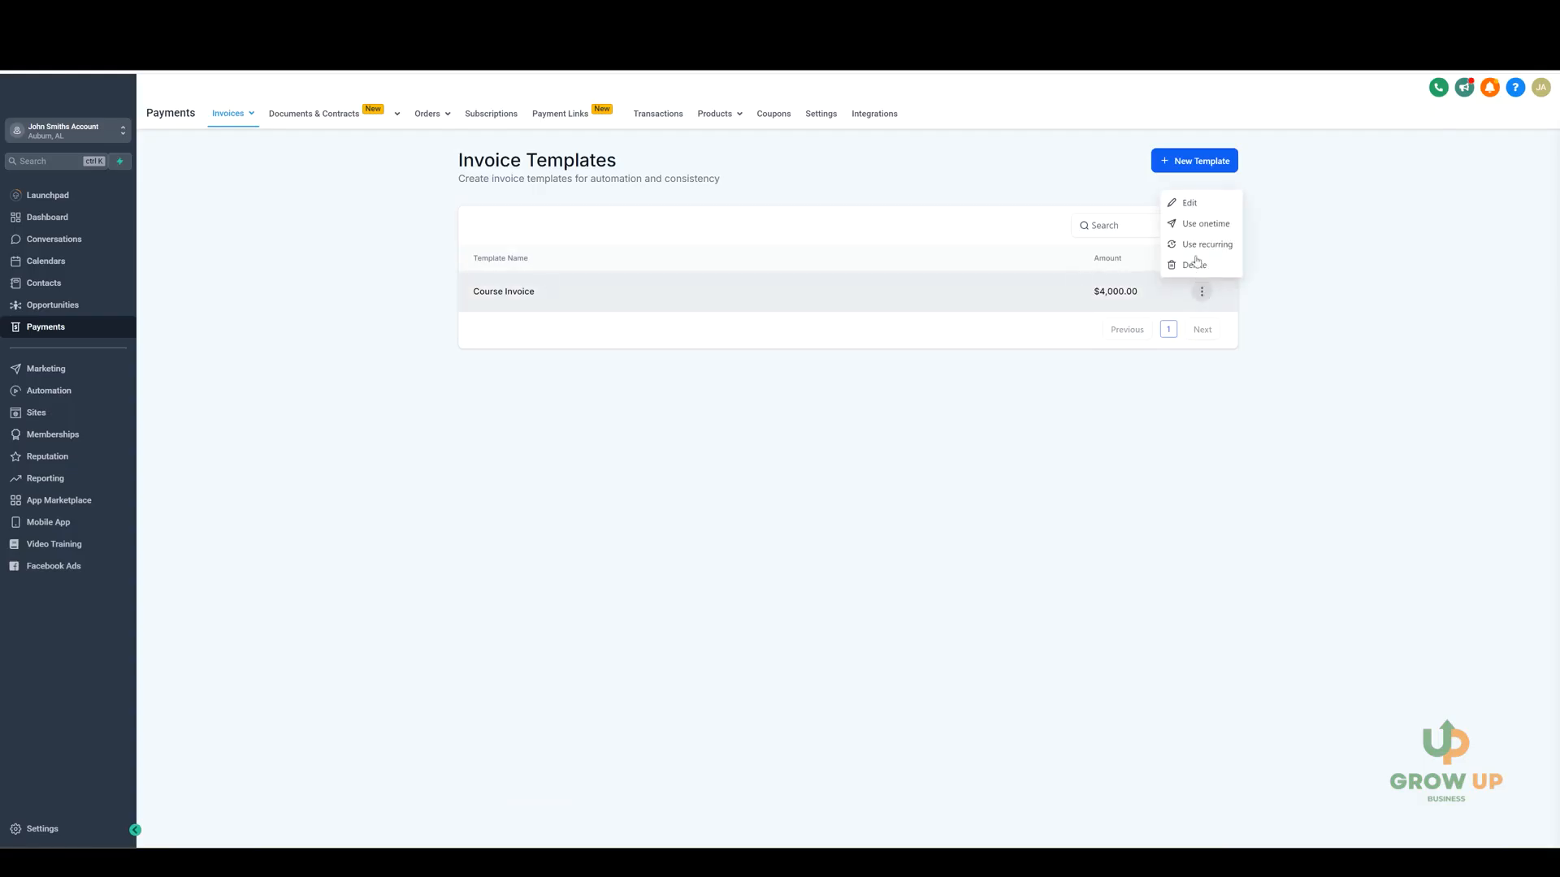
pyautogui.click(1197, 227)
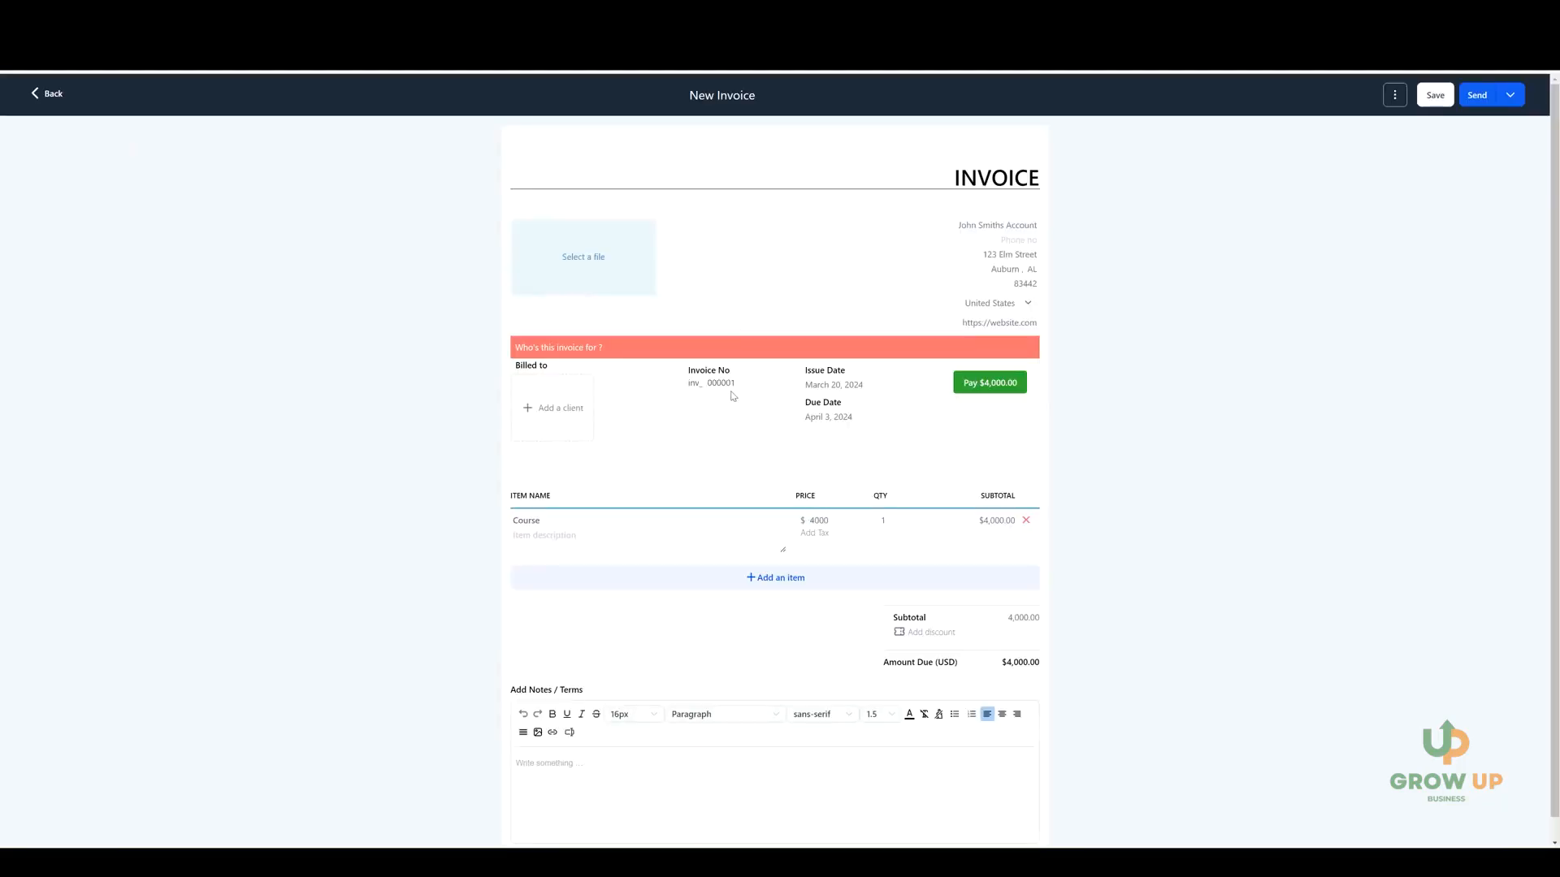
pyautogui.click(555, 412)
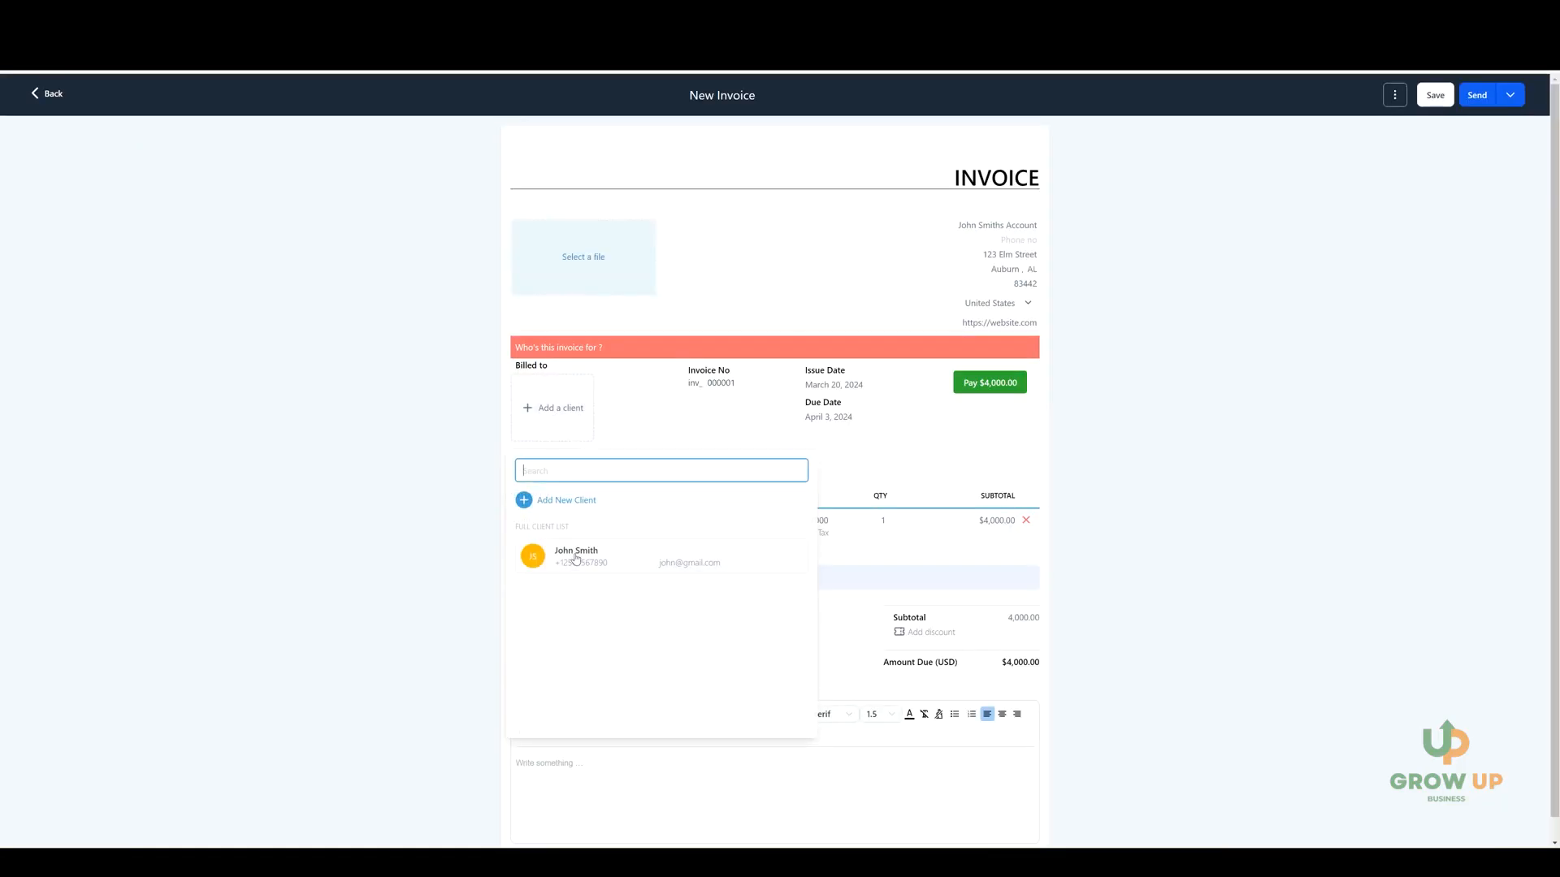
pyautogui.click(577, 559)
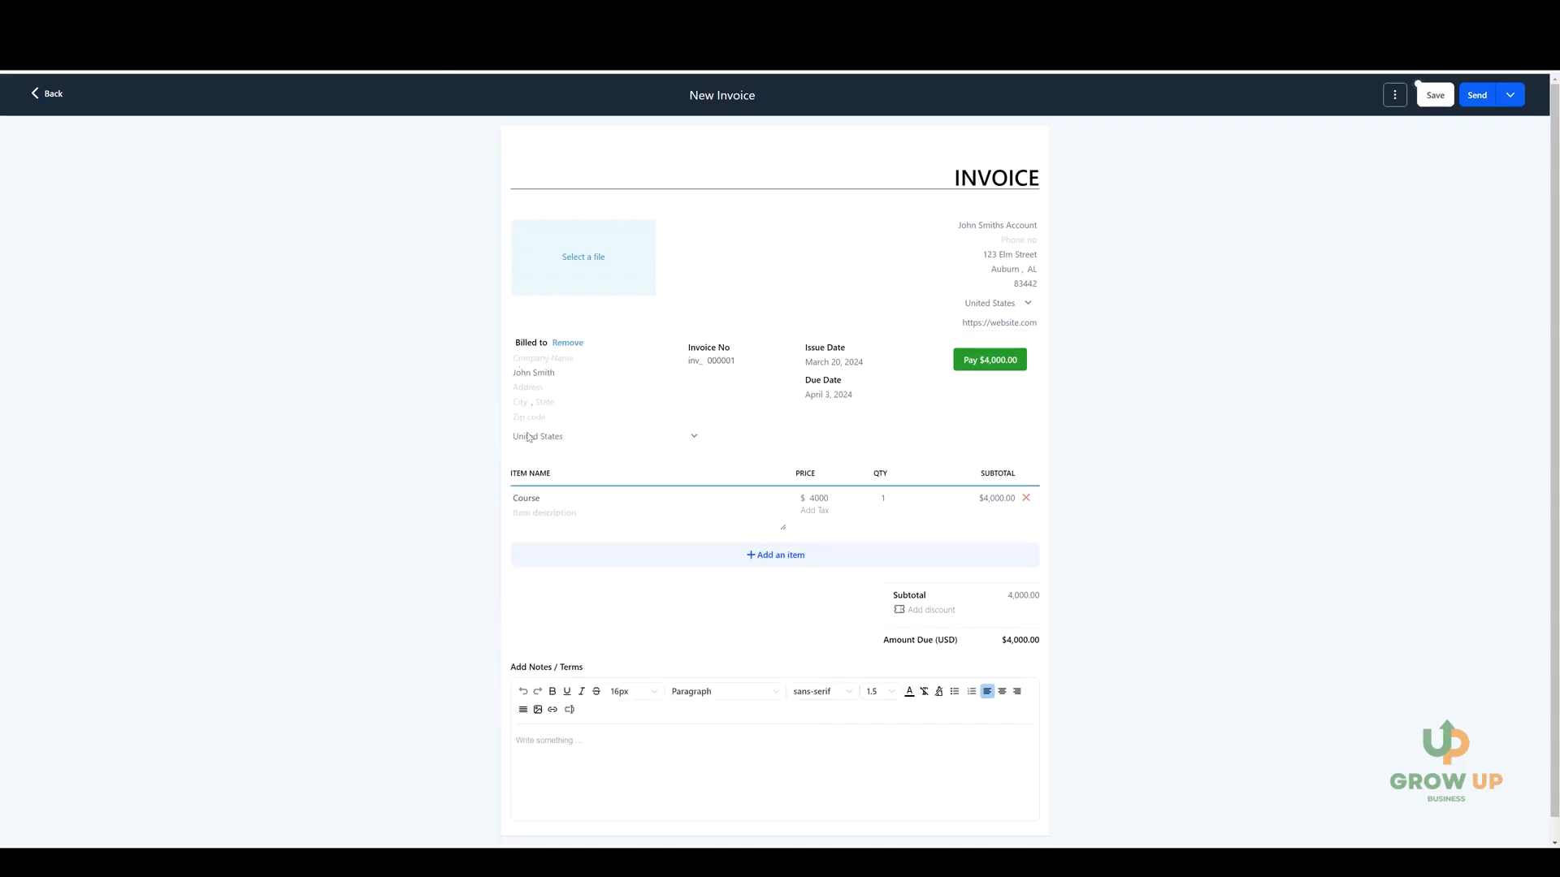
# Check the Email and Text delivery options for the invoice, select Email & Text, and try to send it.
pyautogui.click(1483, 97)
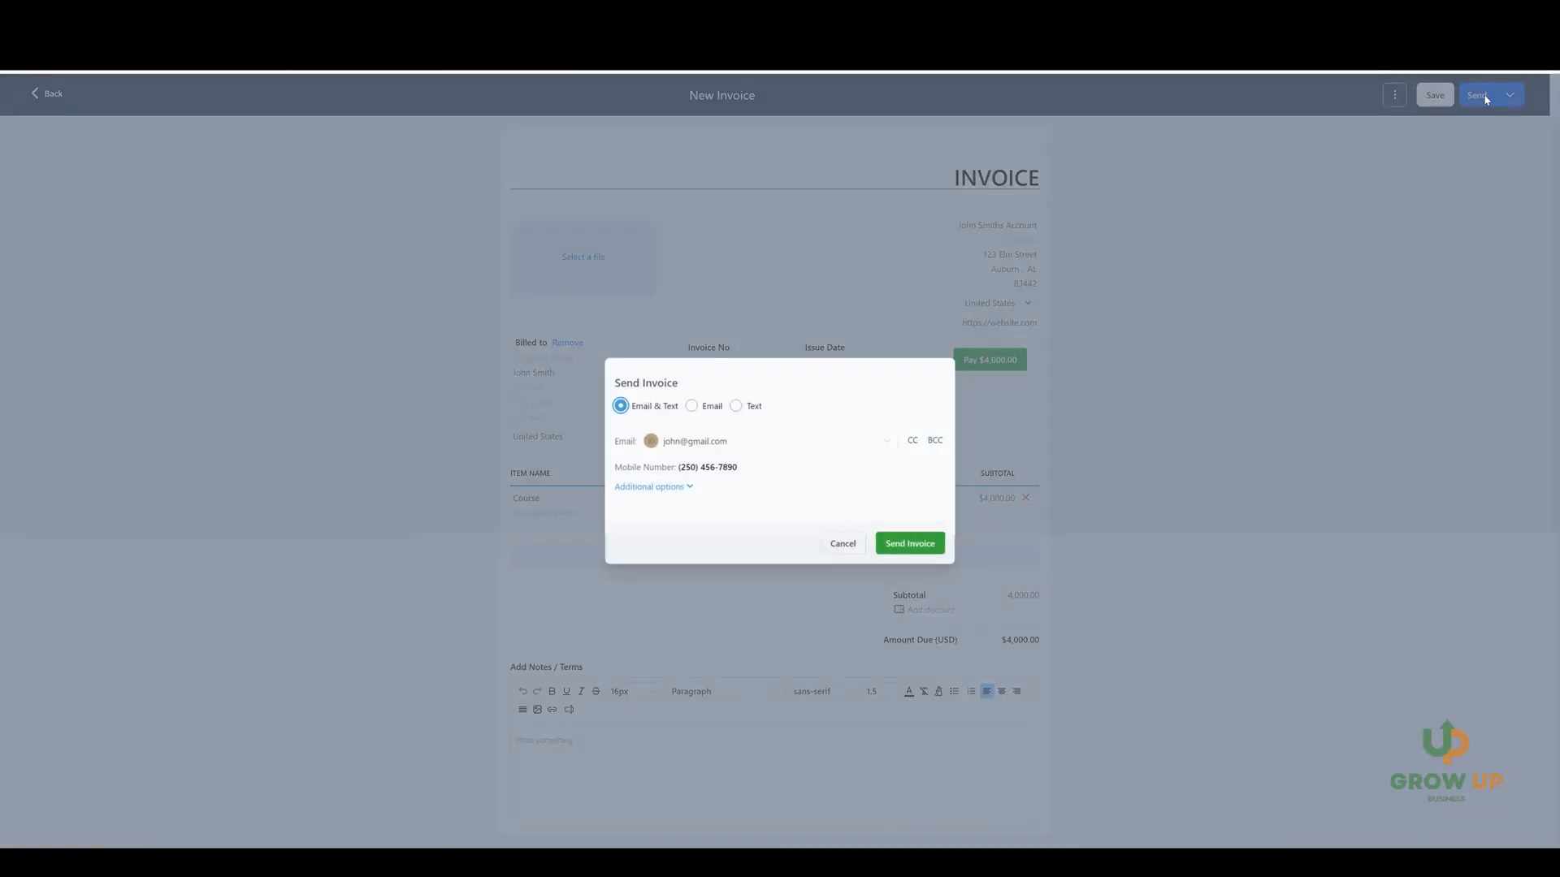
pyautogui.click(691, 405)
pyautogui.click(735, 415)
pyautogui.click(621, 423)
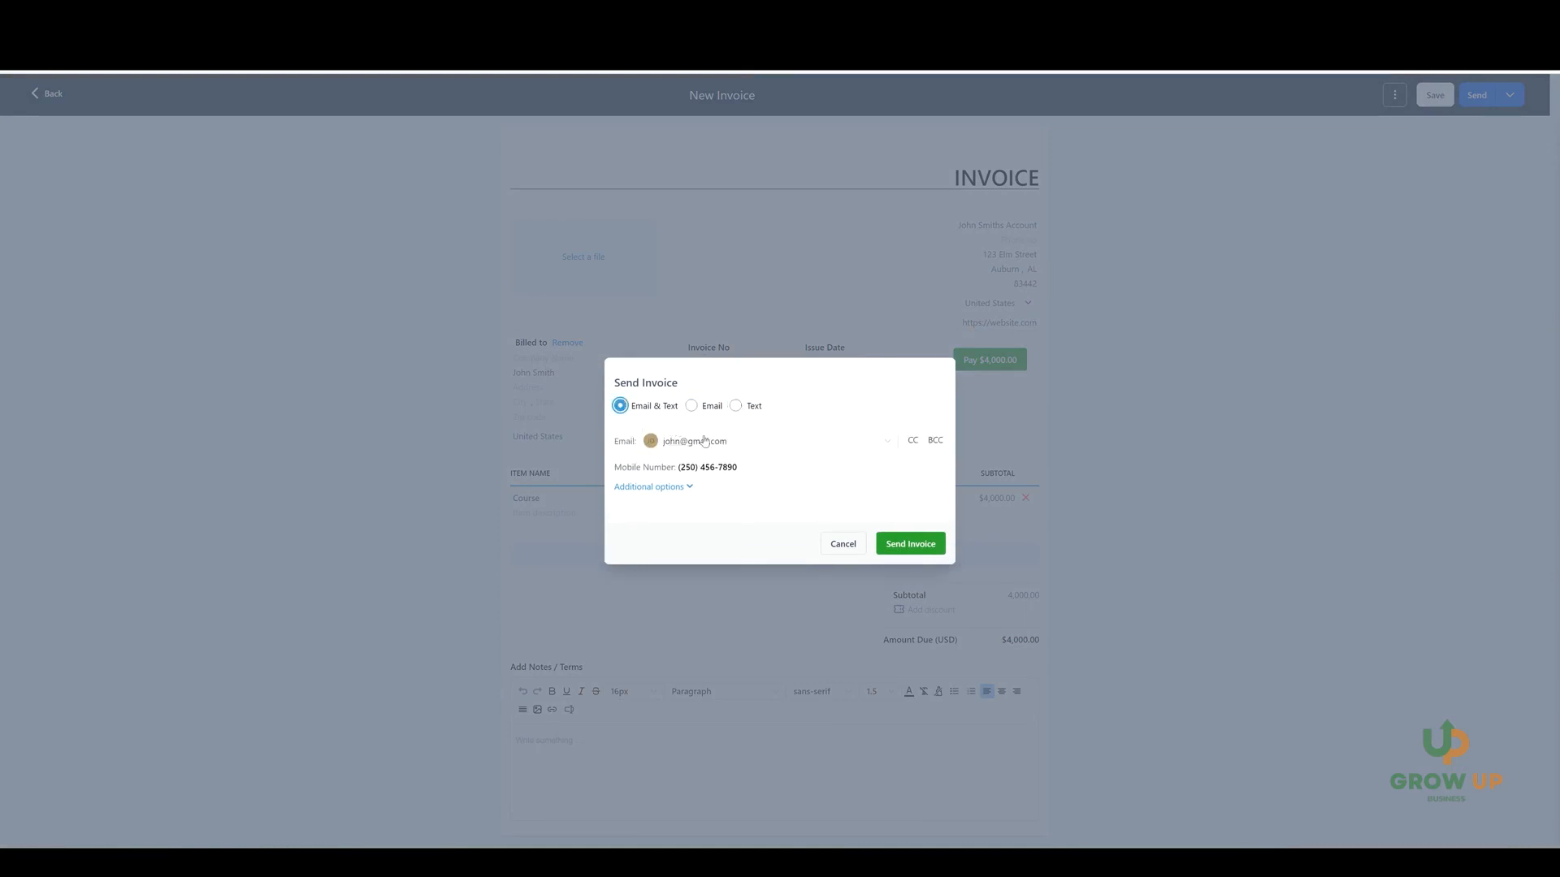
pyautogui.click(914, 553)
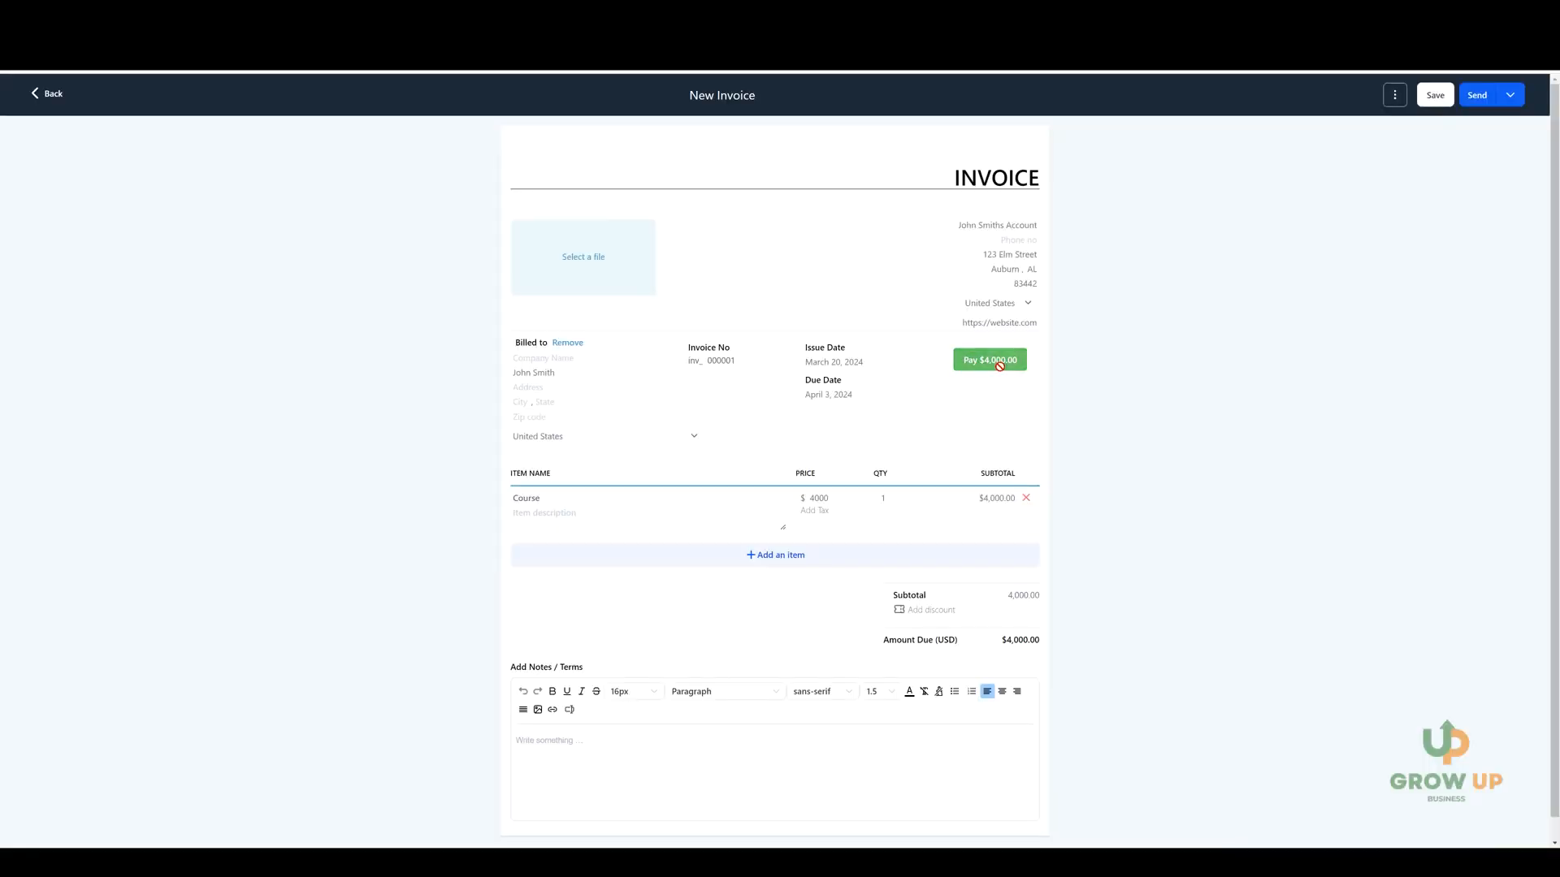
# Preview the new Course invoice as the client sees it.
pyautogui.click(1394, 95)
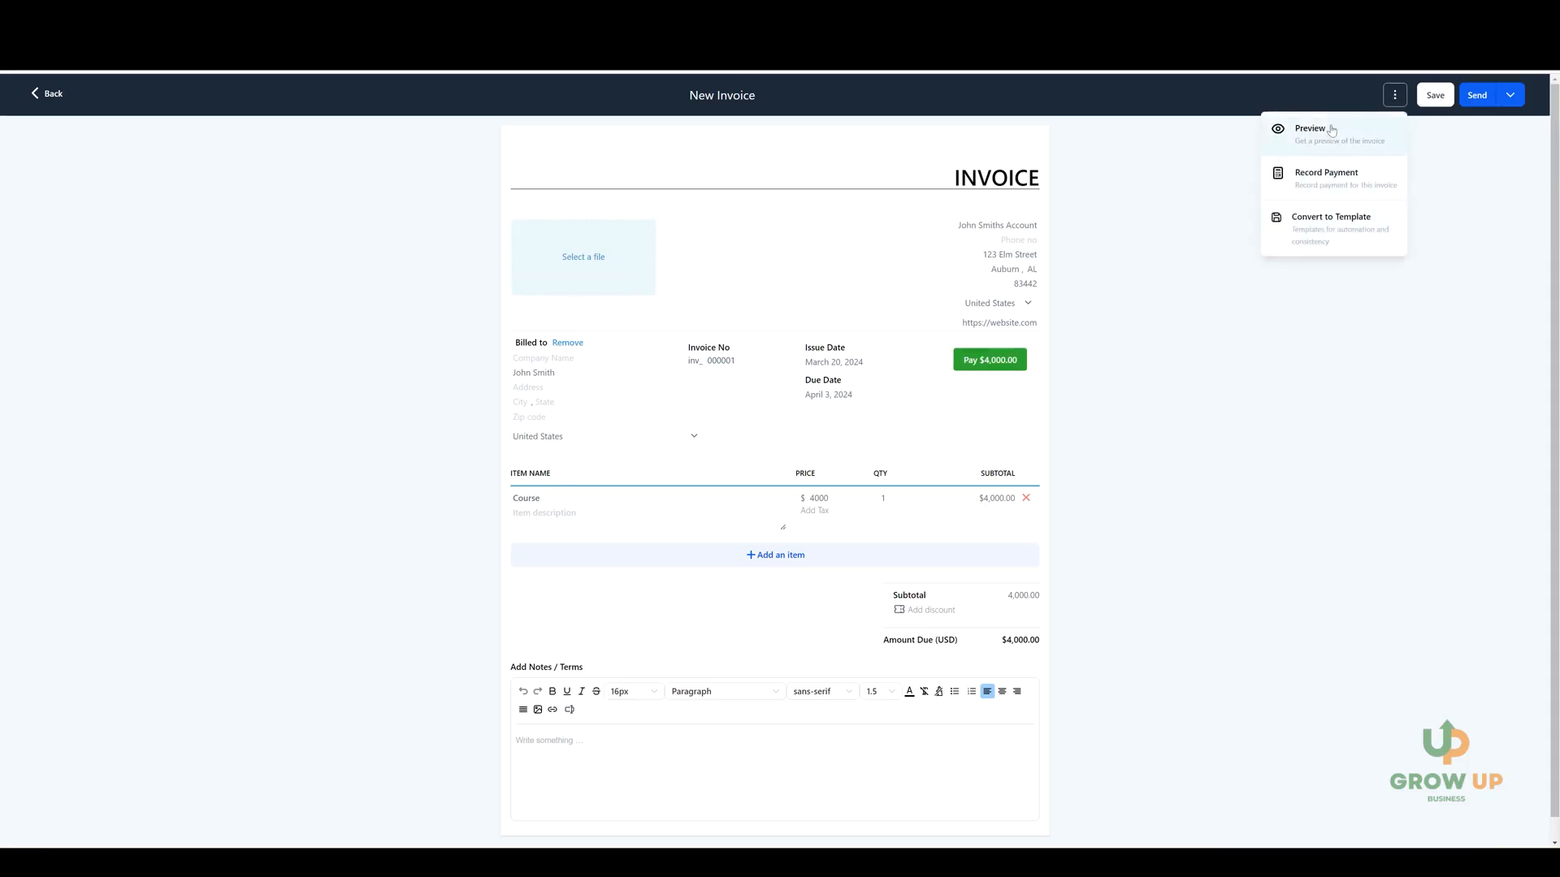
pyautogui.click(1329, 130)
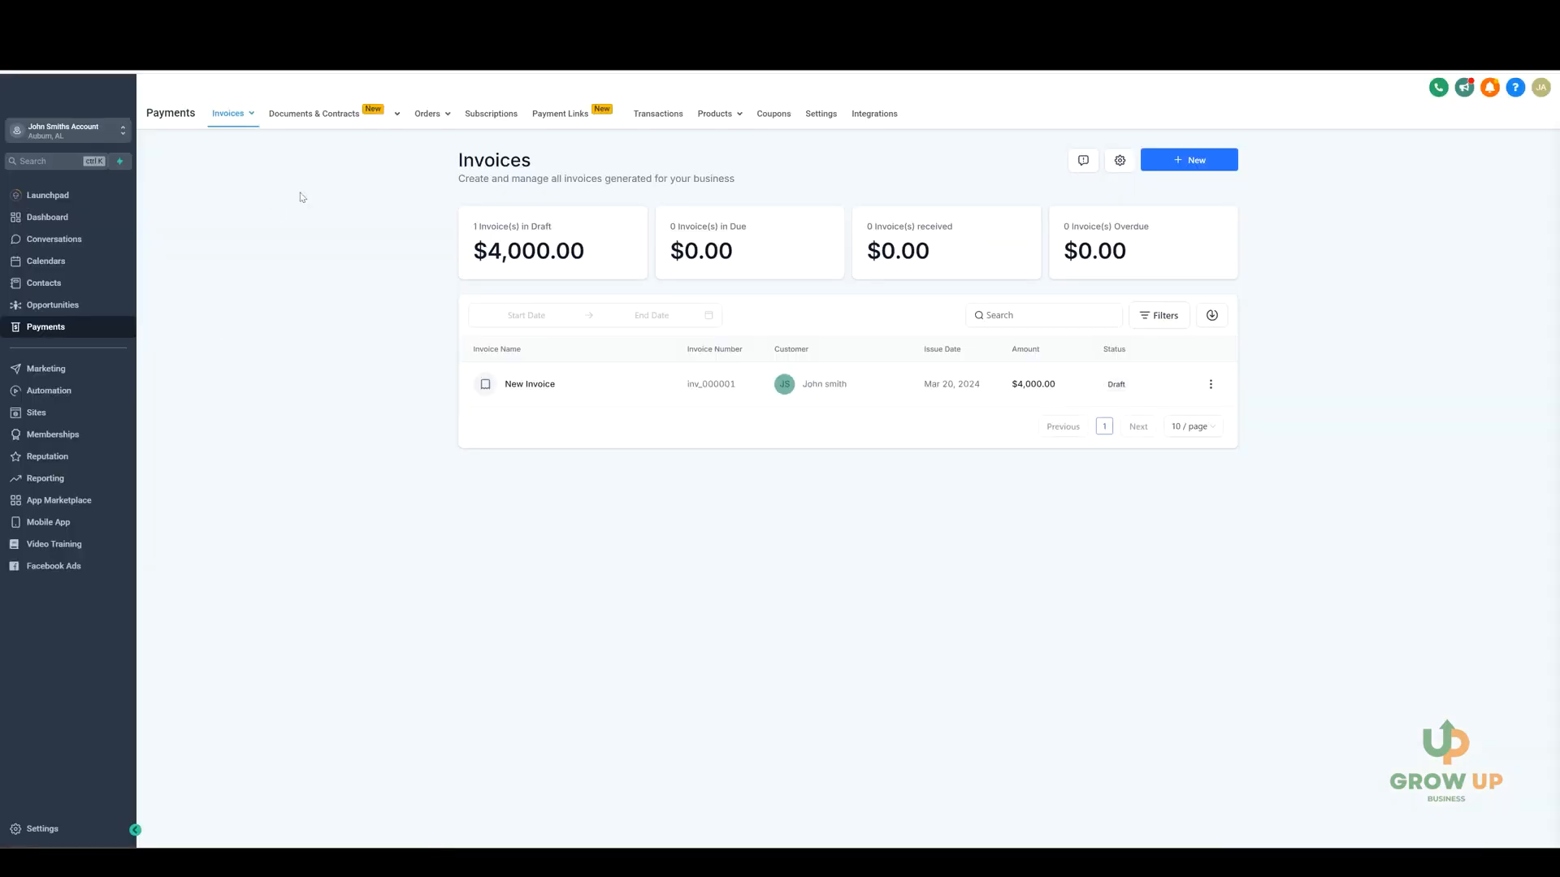
# Create a new Documents & Contracts template and name it Contract.
pyautogui.moveTo(321, 120)
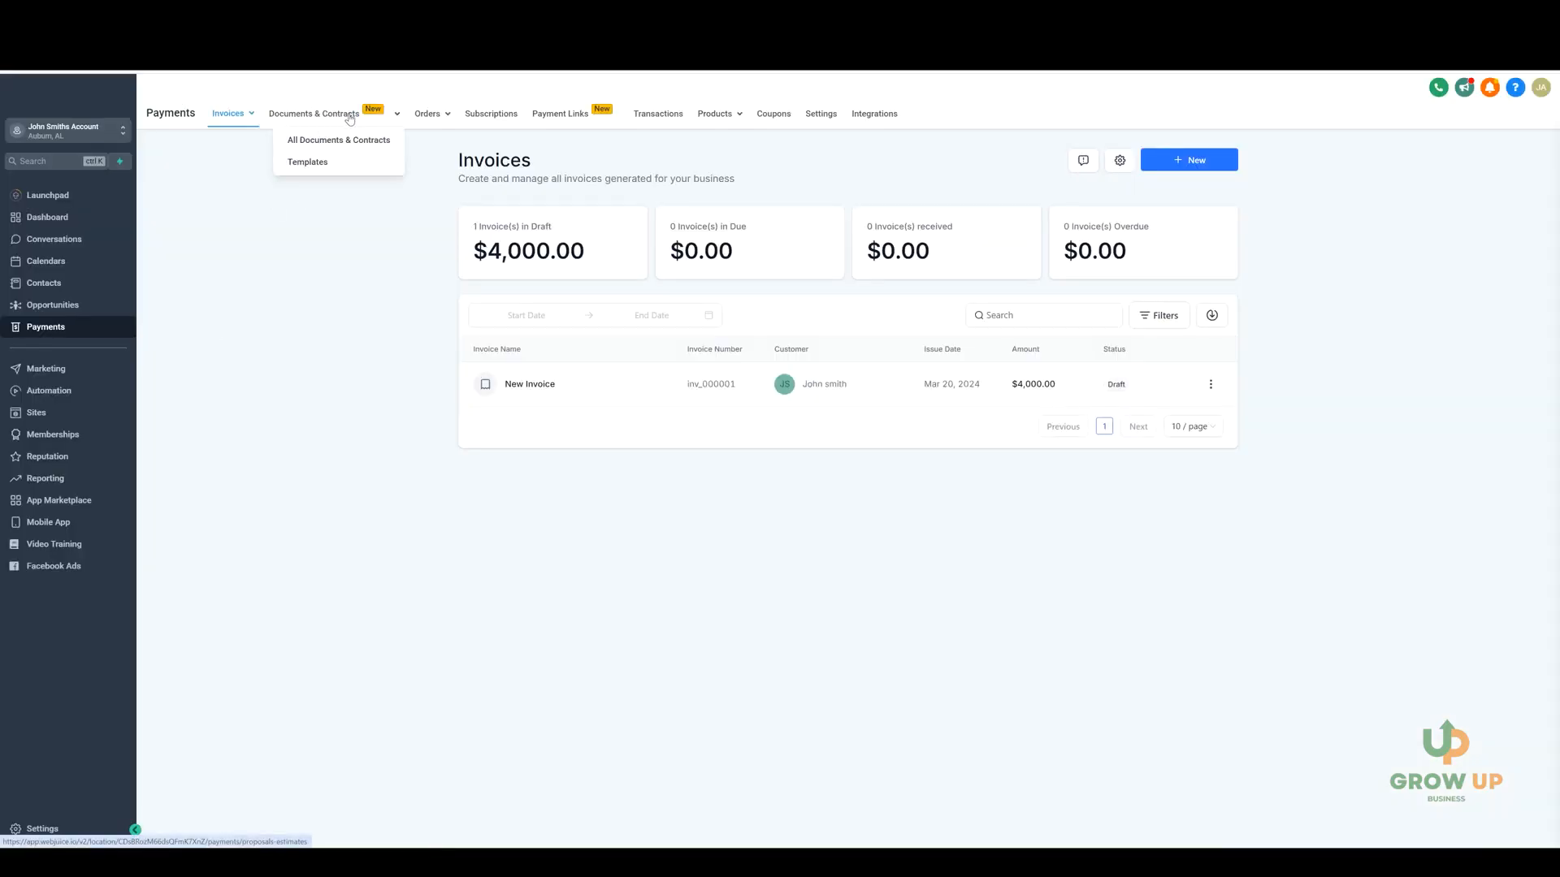
pyautogui.click(307, 164)
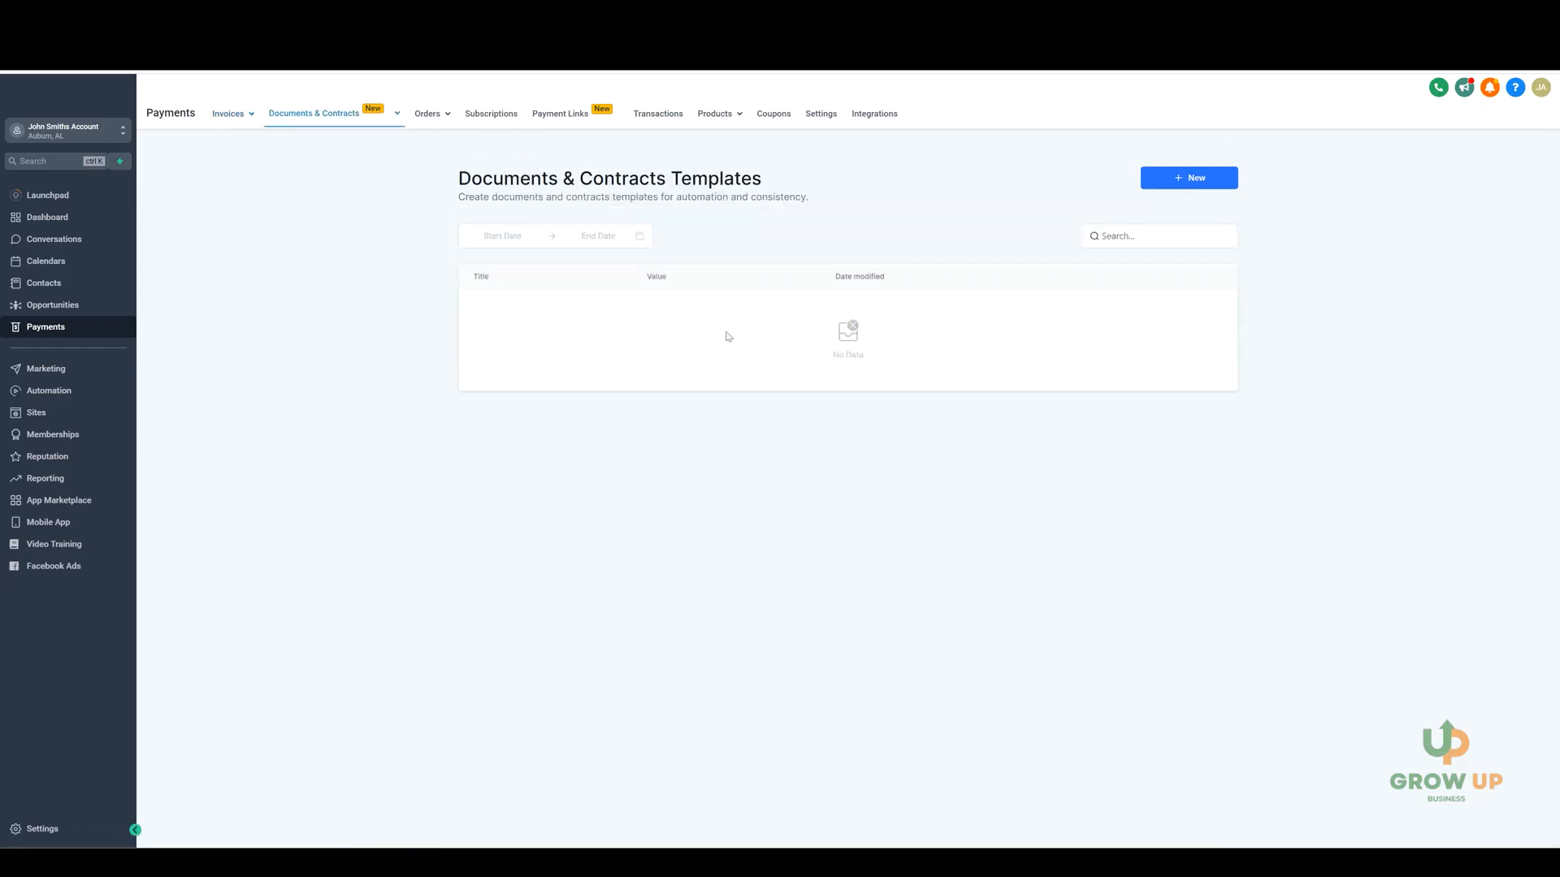
pyautogui.click(1181, 180)
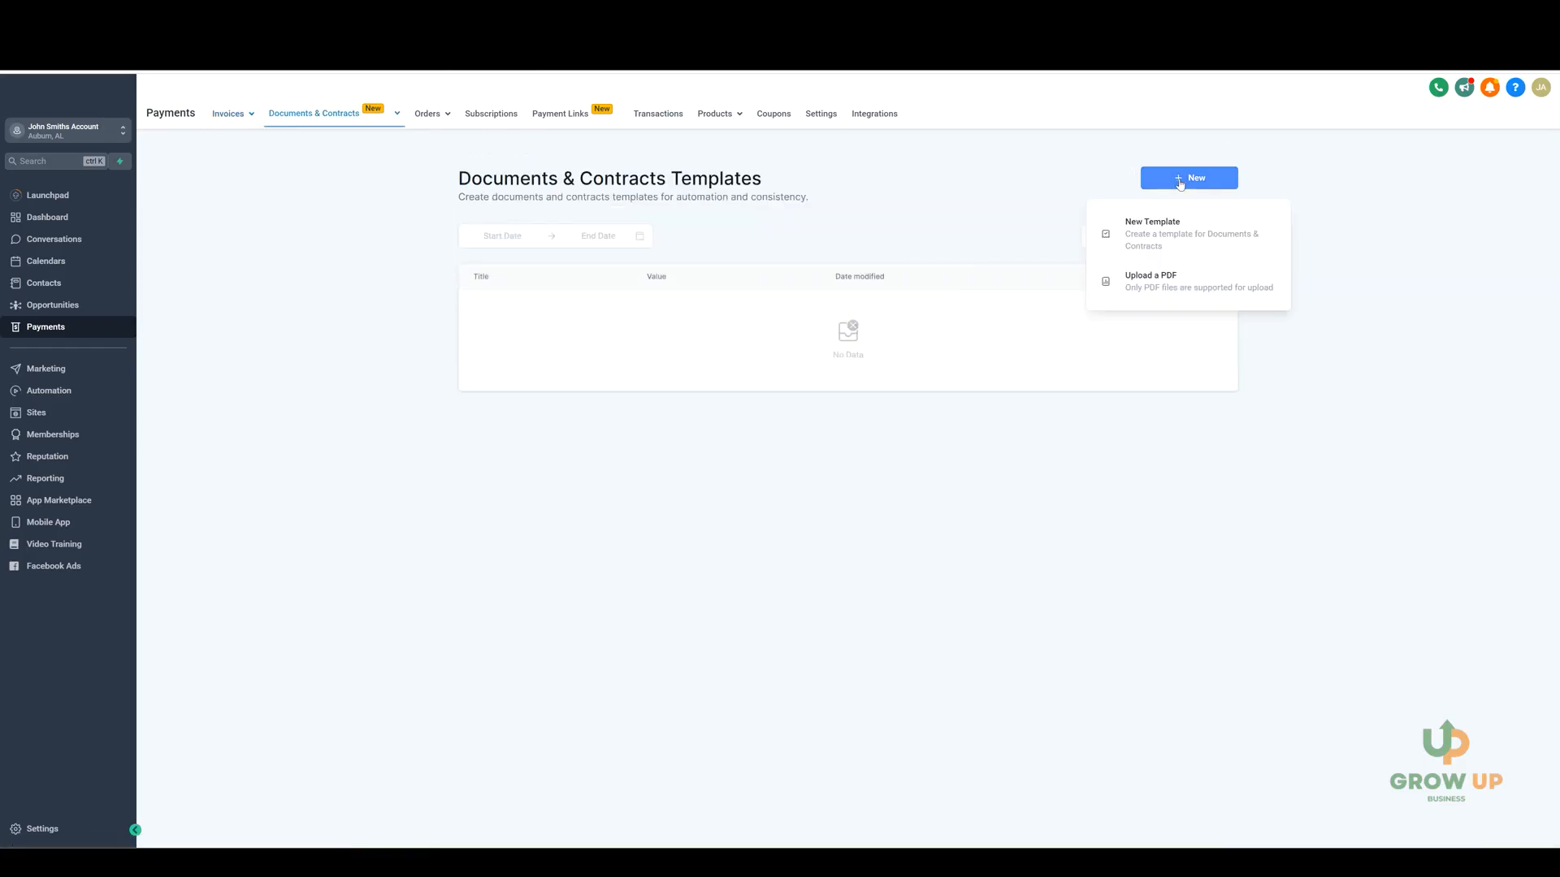
pyautogui.click(1146, 242)
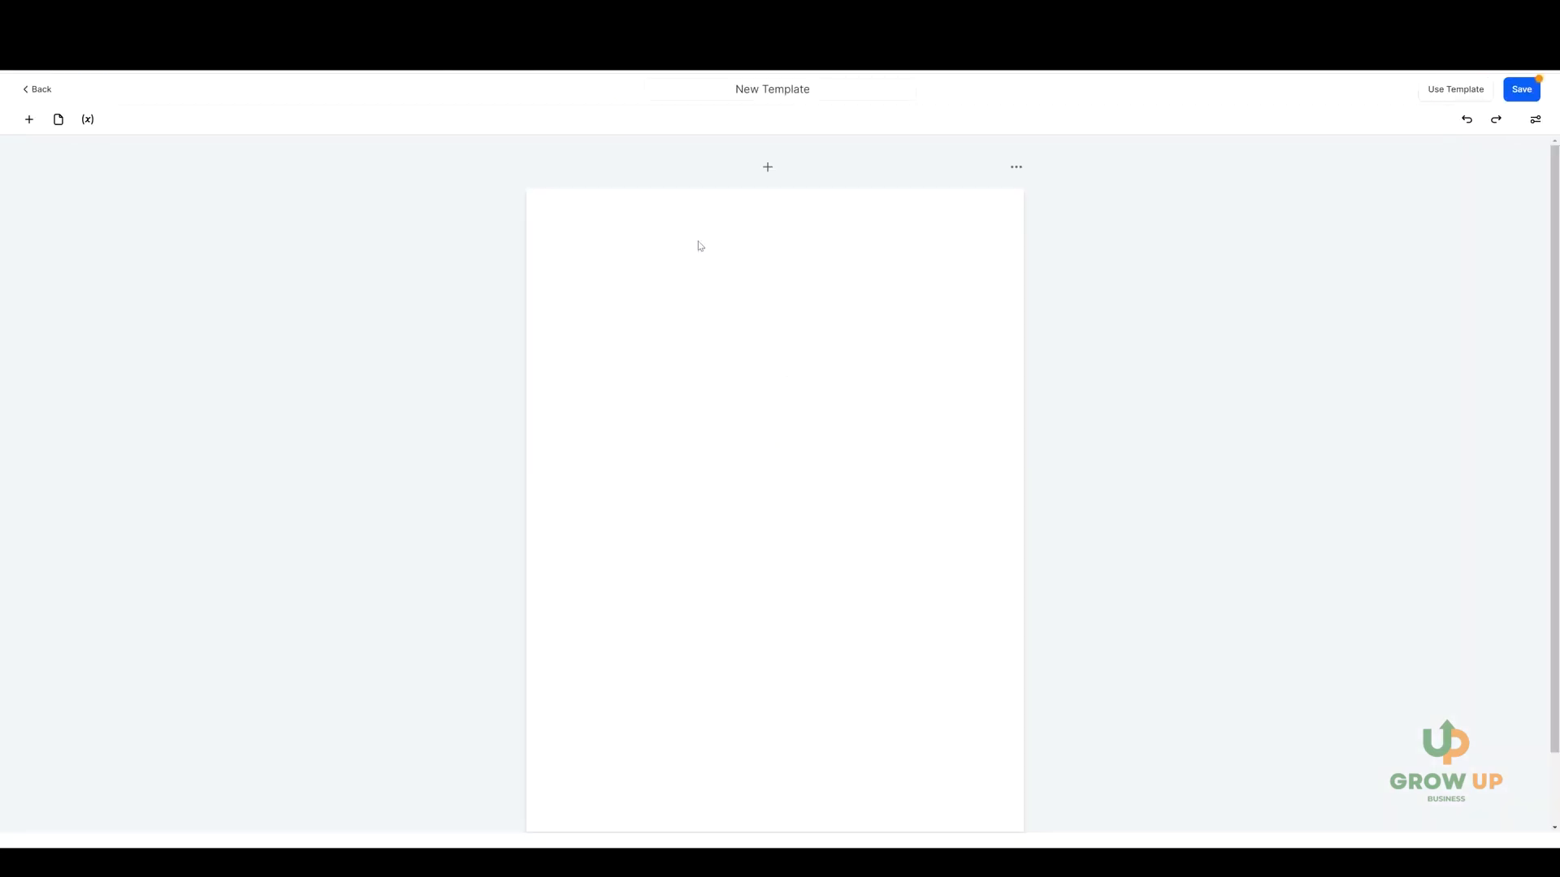
pyautogui.tripleClick(802, 88)
pyautogui.write('Contract')
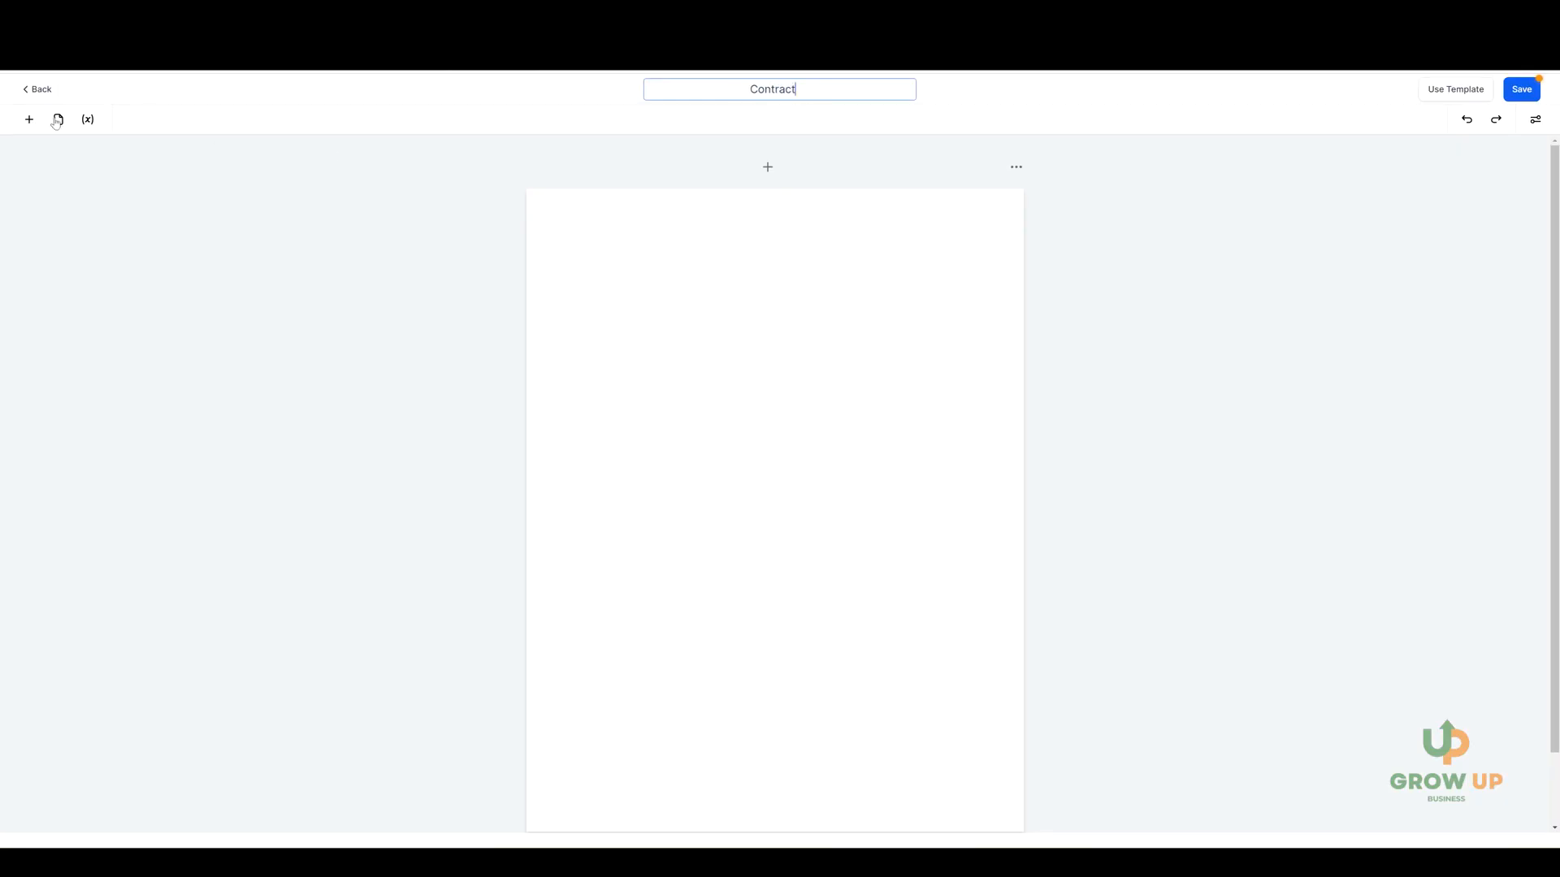
# Add a text block, an image block and a product list to the Contract template, stacked in that order.
pyautogui.click(29, 119)
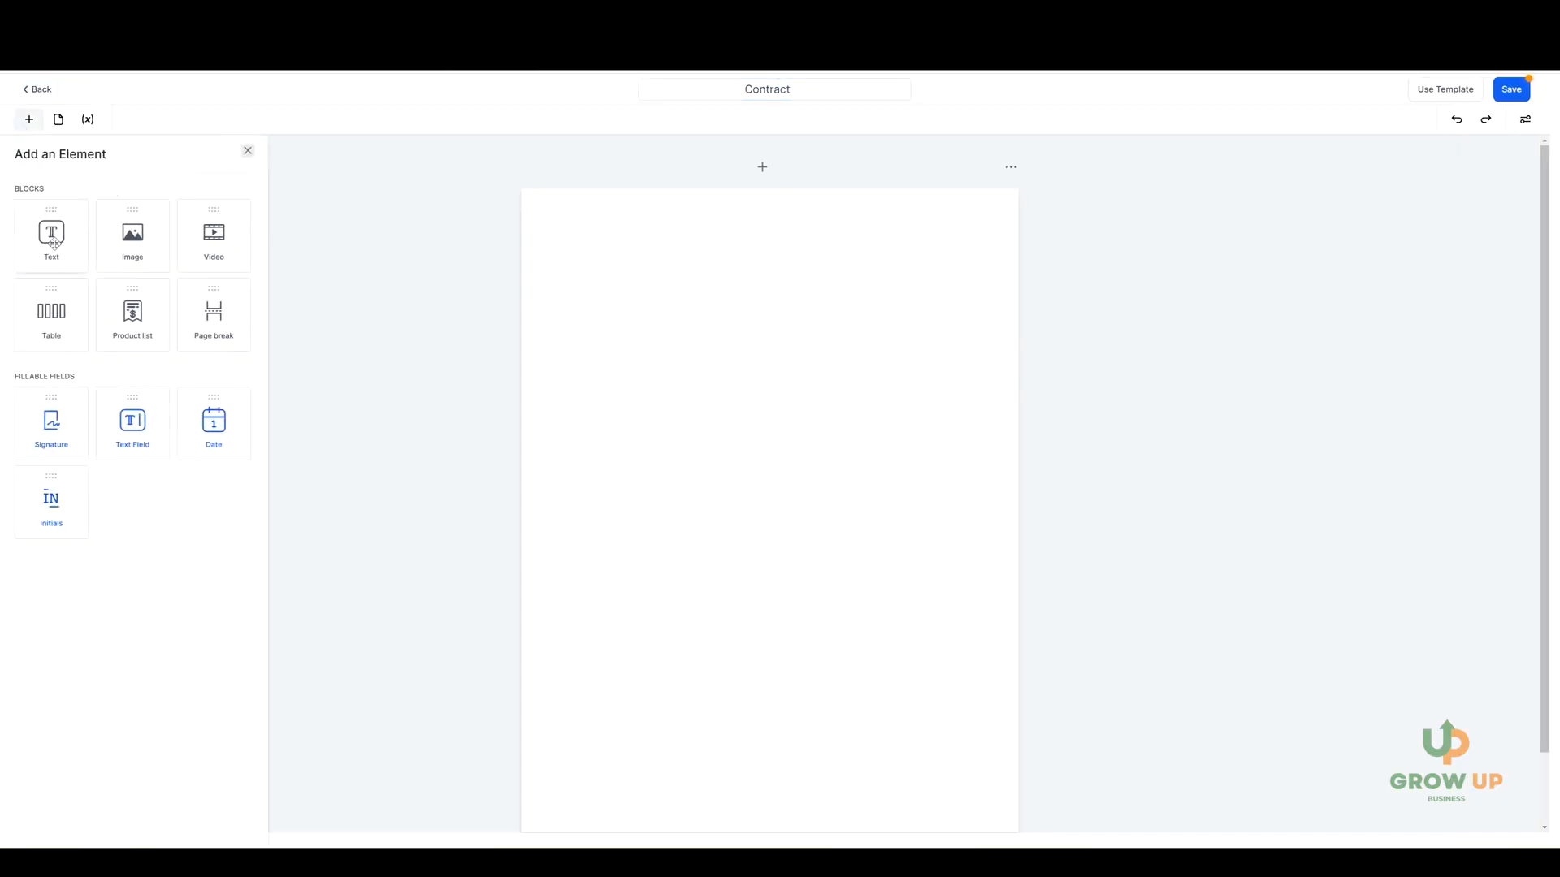
pyautogui.moveTo(55, 242); pyautogui.dragTo(642, 260)
pyautogui.click(29, 119)
pyautogui.moveTo(113, 236); pyautogui.dragTo(615, 374)
pyautogui.click(29, 120)
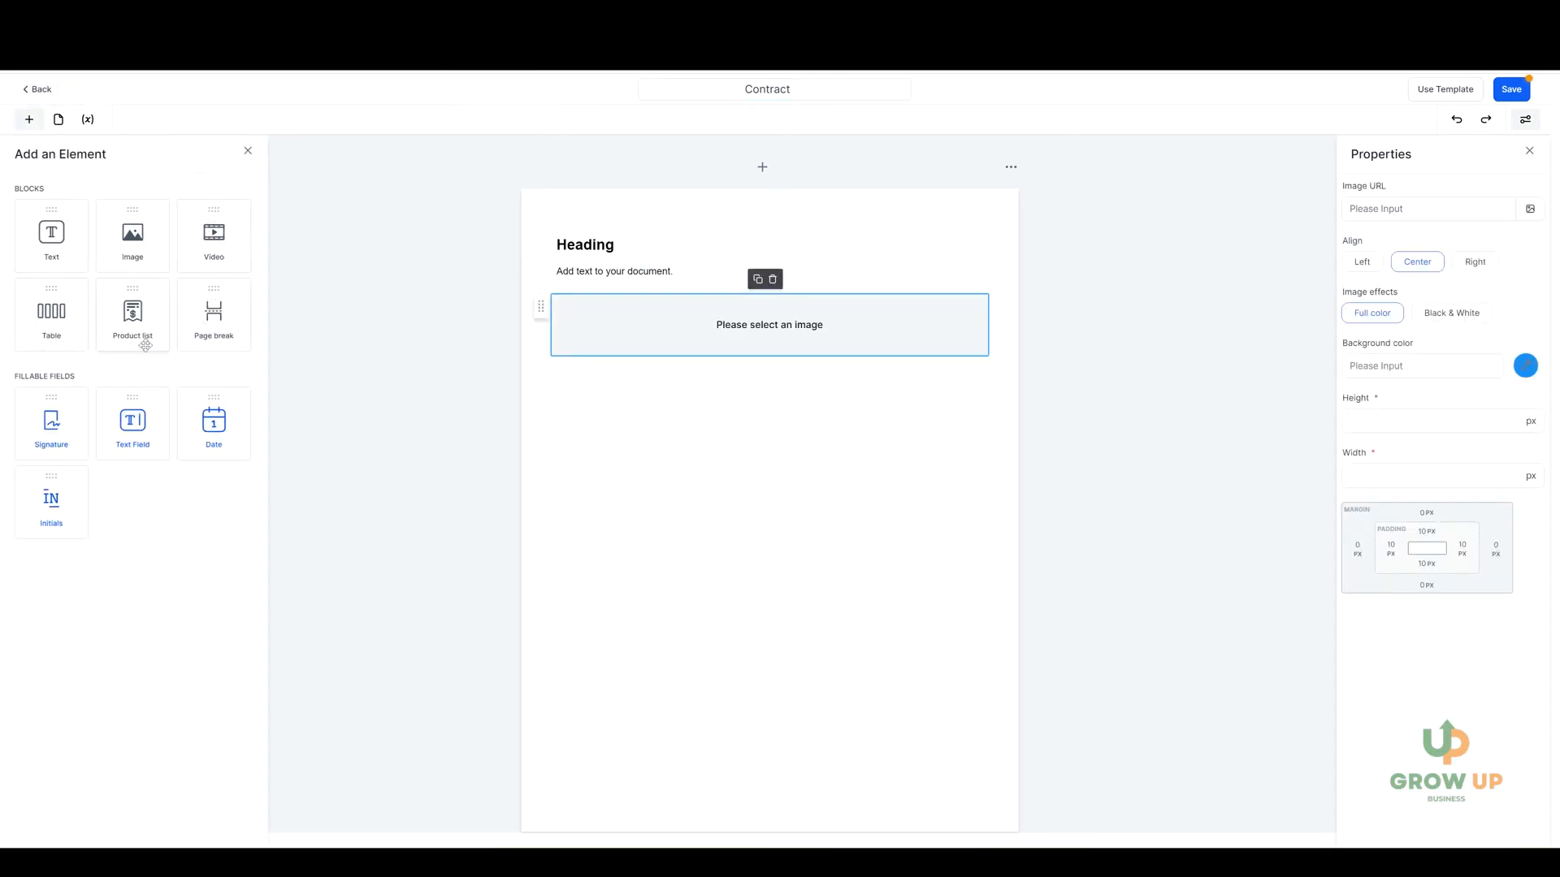
pyautogui.moveTo(130, 317); pyautogui.dragTo(804, 439)
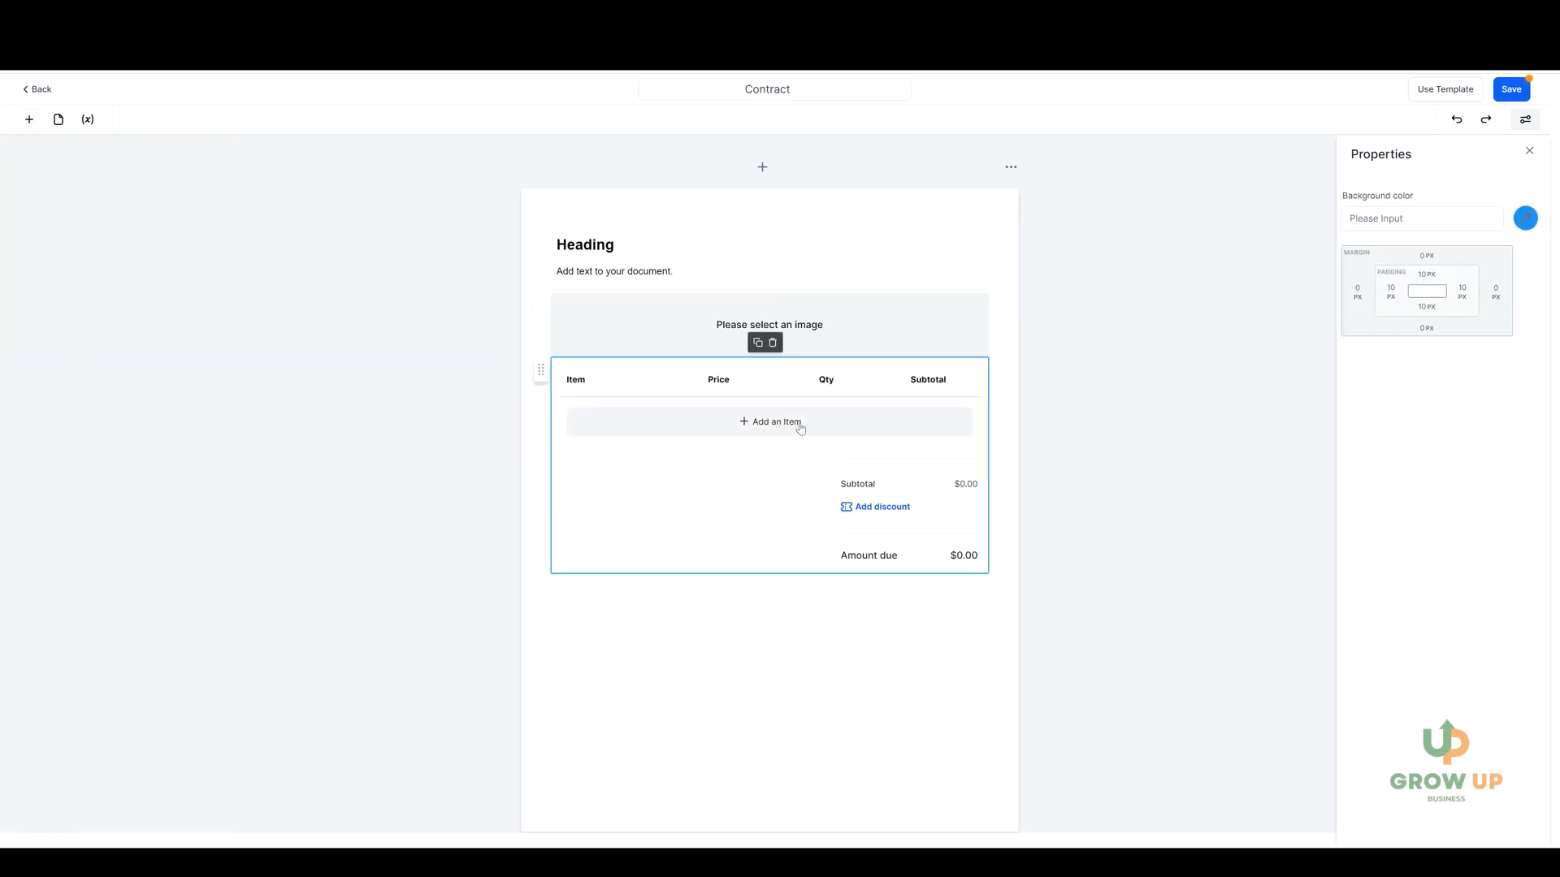
# Add the Course product as an item in the contract's product list.
pyautogui.click(773, 423)
pyautogui.click(735, 445)
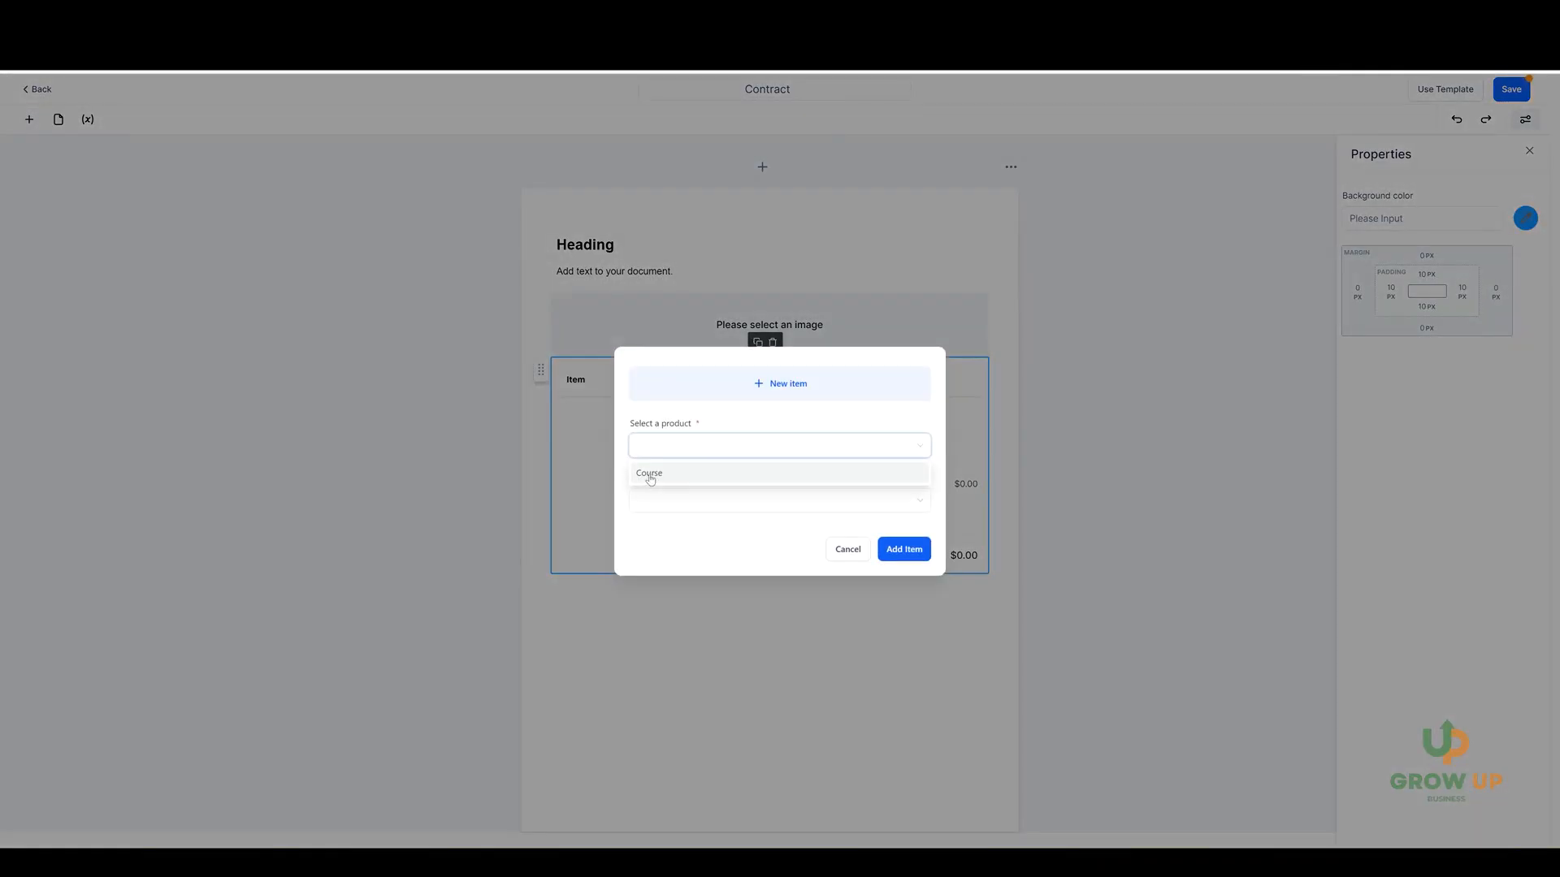
pyautogui.click(650, 475)
pyautogui.click(904, 550)
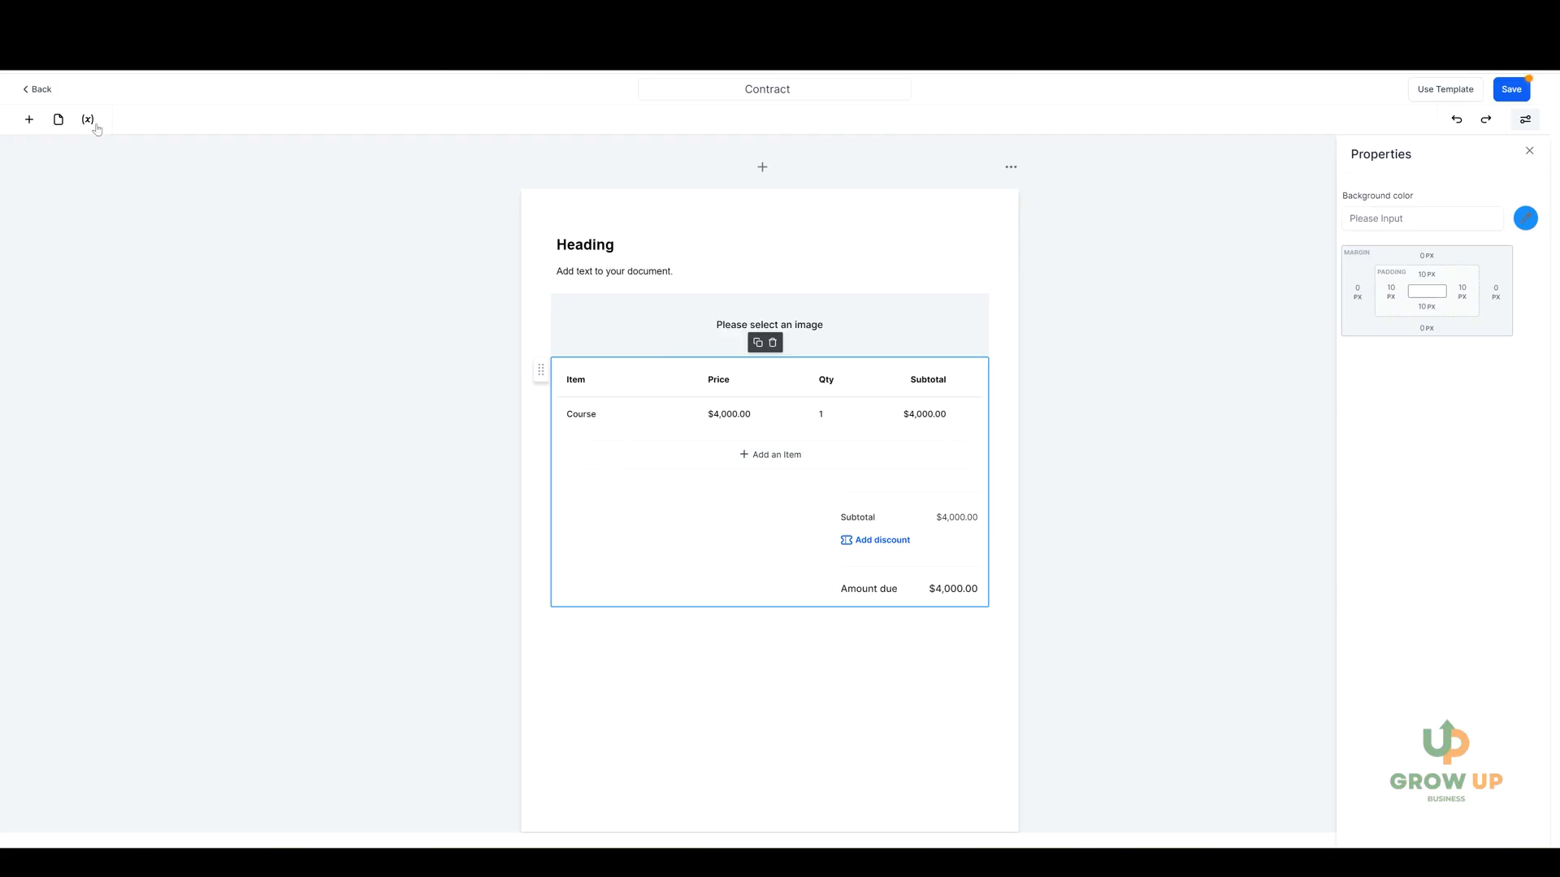
# Place a signature field on the contract page below the product list.
pyautogui.click(29, 120)
pyautogui.moveTo(79, 432)
pyautogui.mouseDown()
pyautogui.moveTo(637, 714)
pyautogui.moveTo(631, 682)
pyautogui.mouseUp()
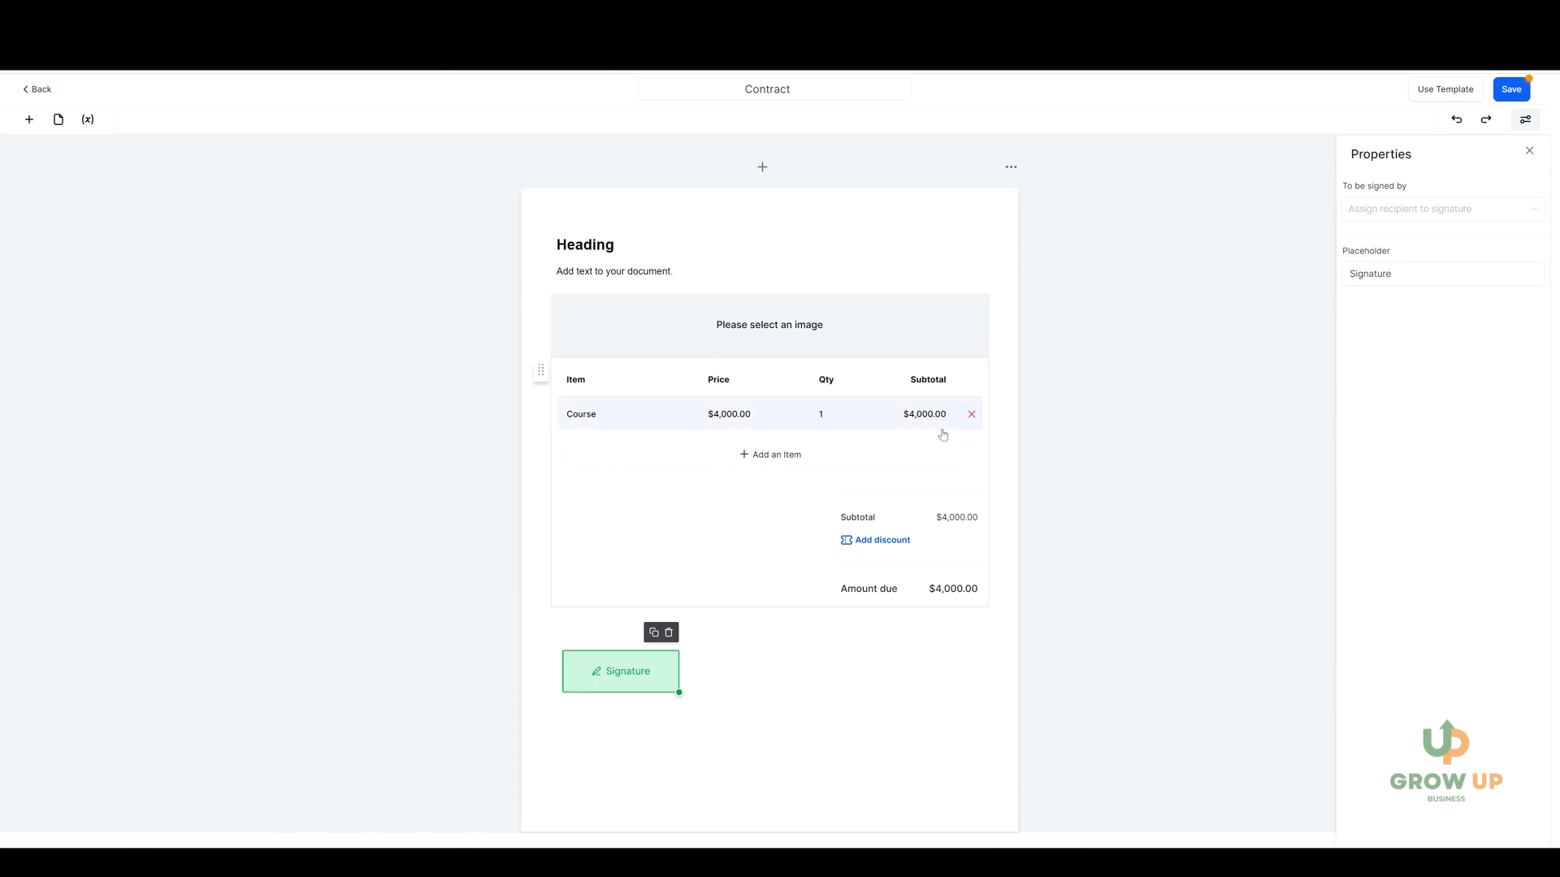
pyautogui.click(905, 303)
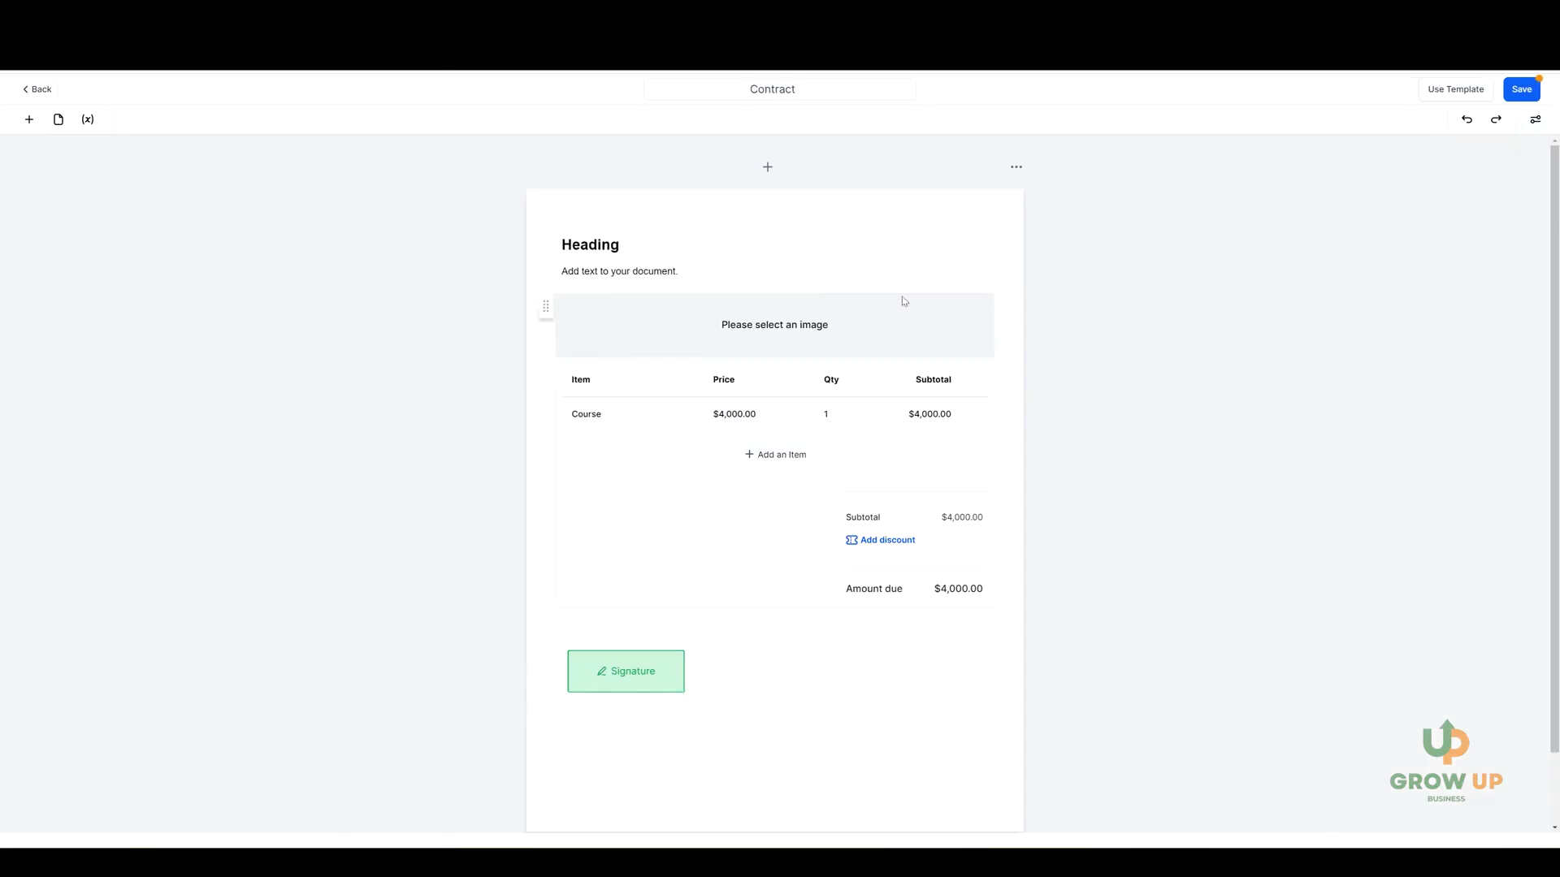
# Save the Contract template and use it to create a document.
pyautogui.click(1526, 93)
pyautogui.click(1536, 98)
pyautogui.click(1446, 92)
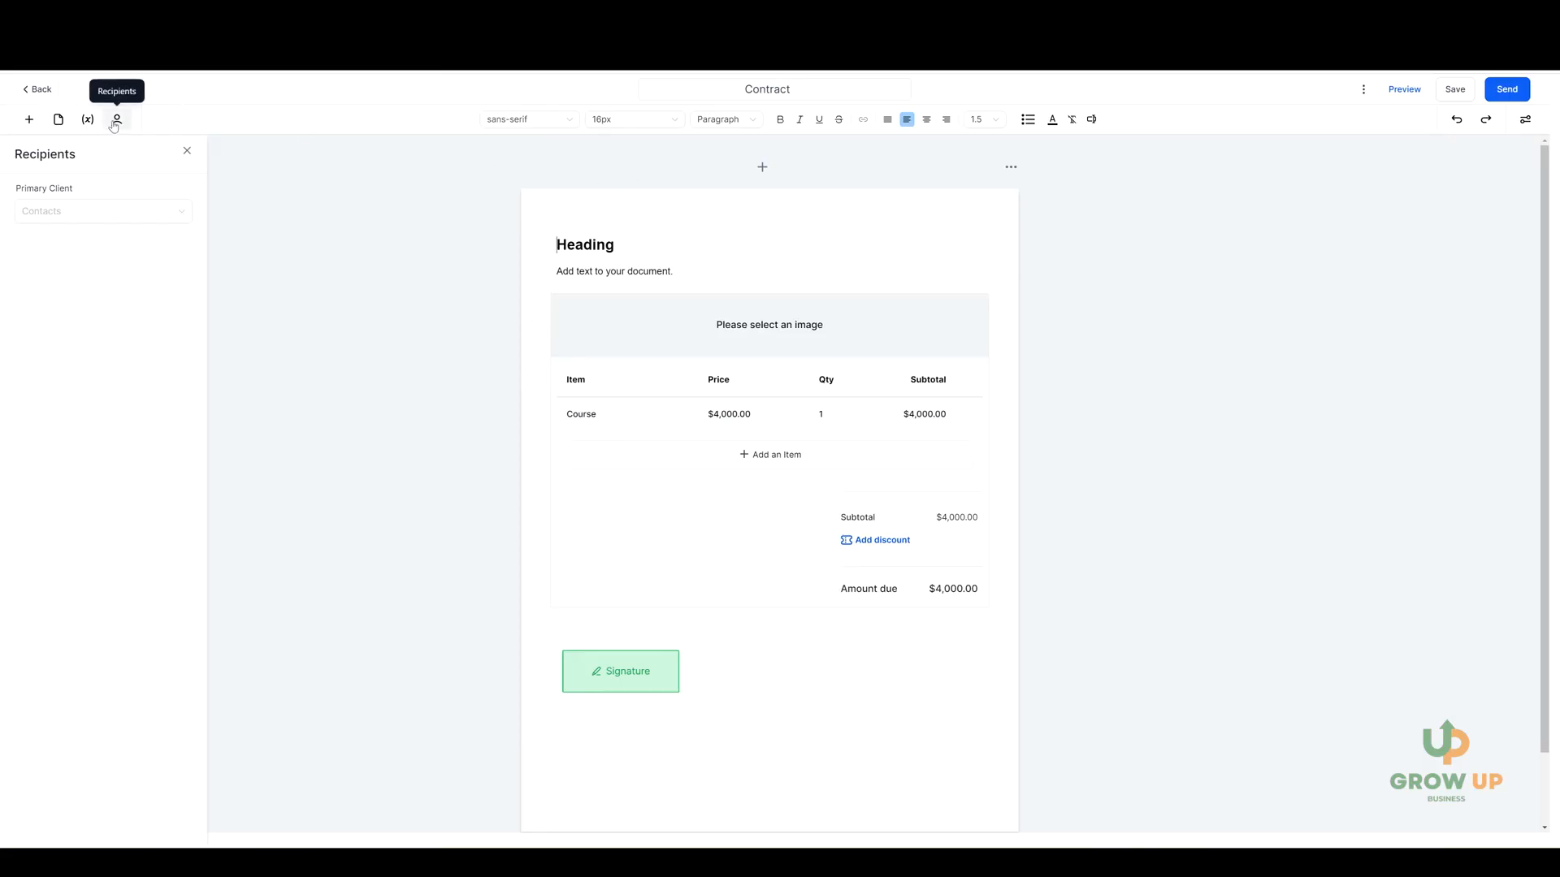
# Assign the existing contact as the document's primary client and return to the documents list without sending.
pyautogui.click(97, 213)
pyautogui.click(85, 228)
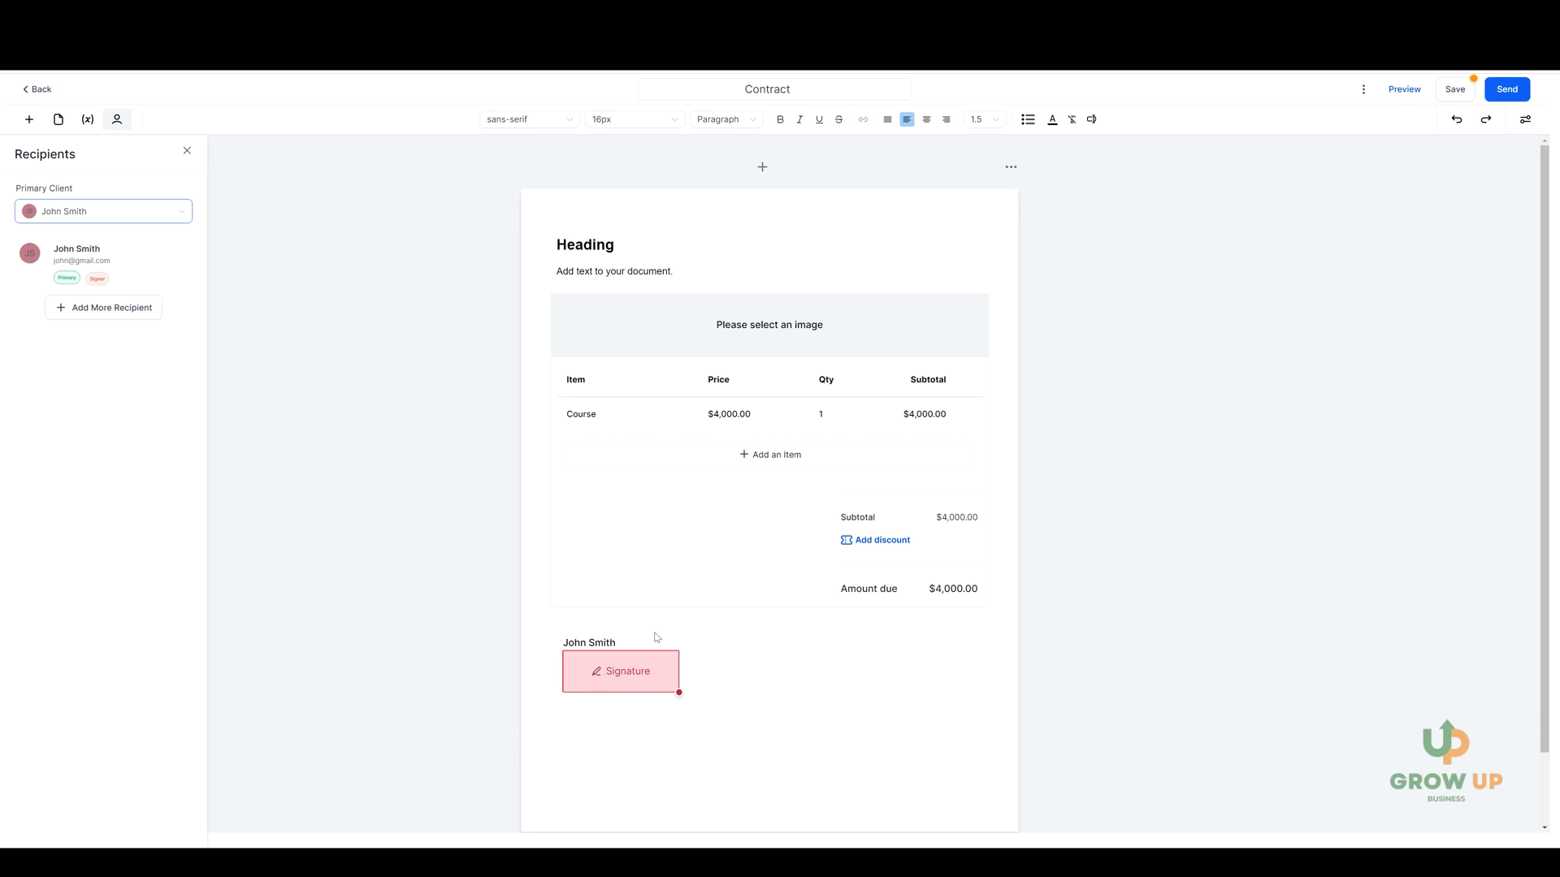
pyautogui.click(41, 90)
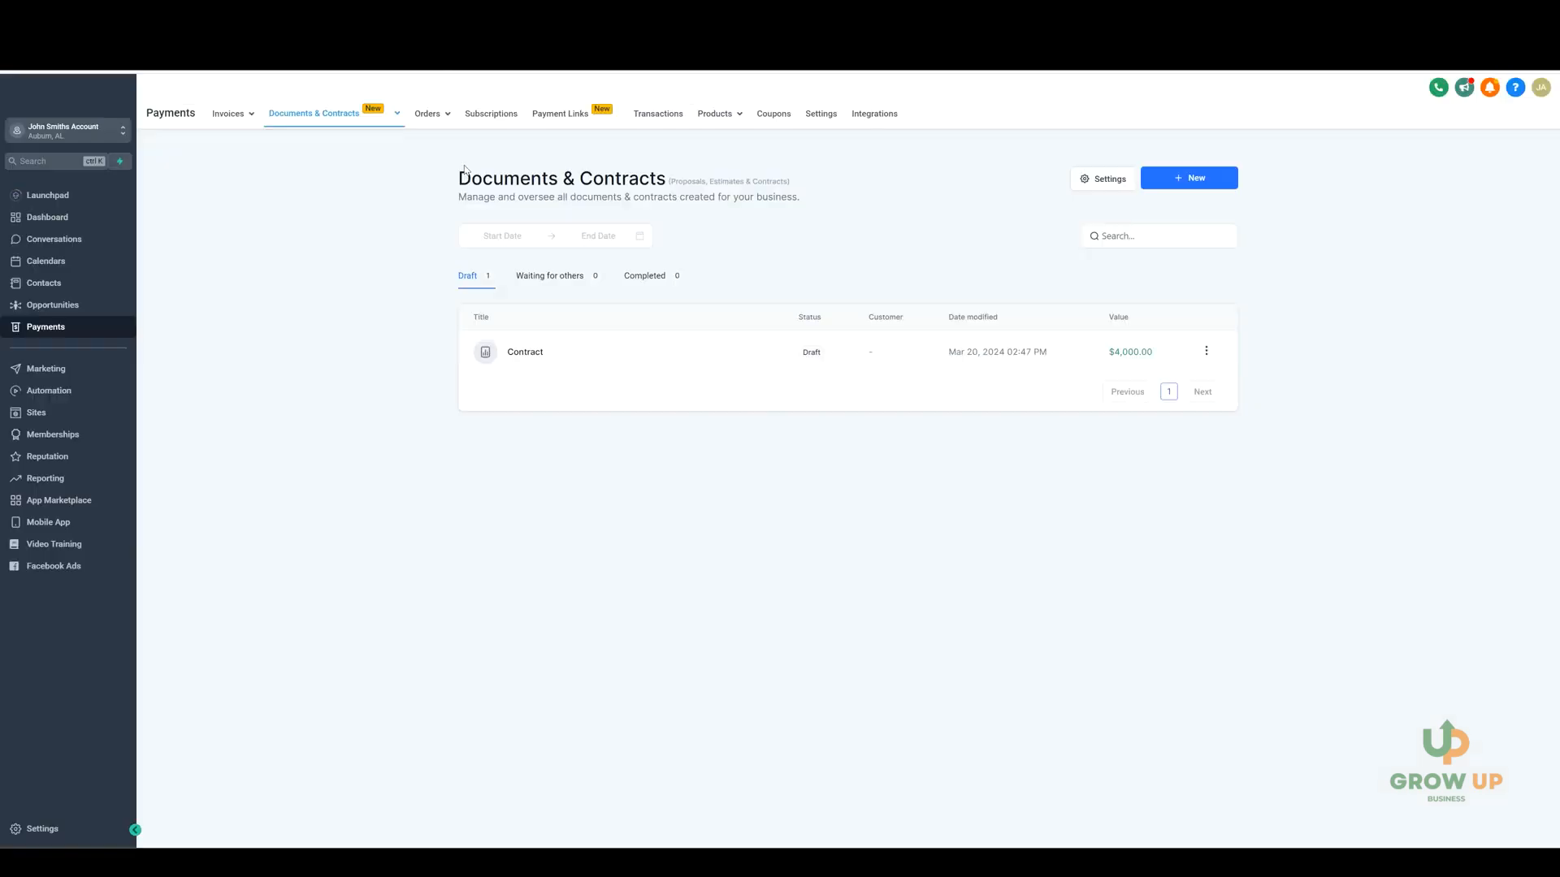
# Review the payment pages for orders, subscriptions, payment links, transactions, products and coupons.
pyautogui.click(428, 114)
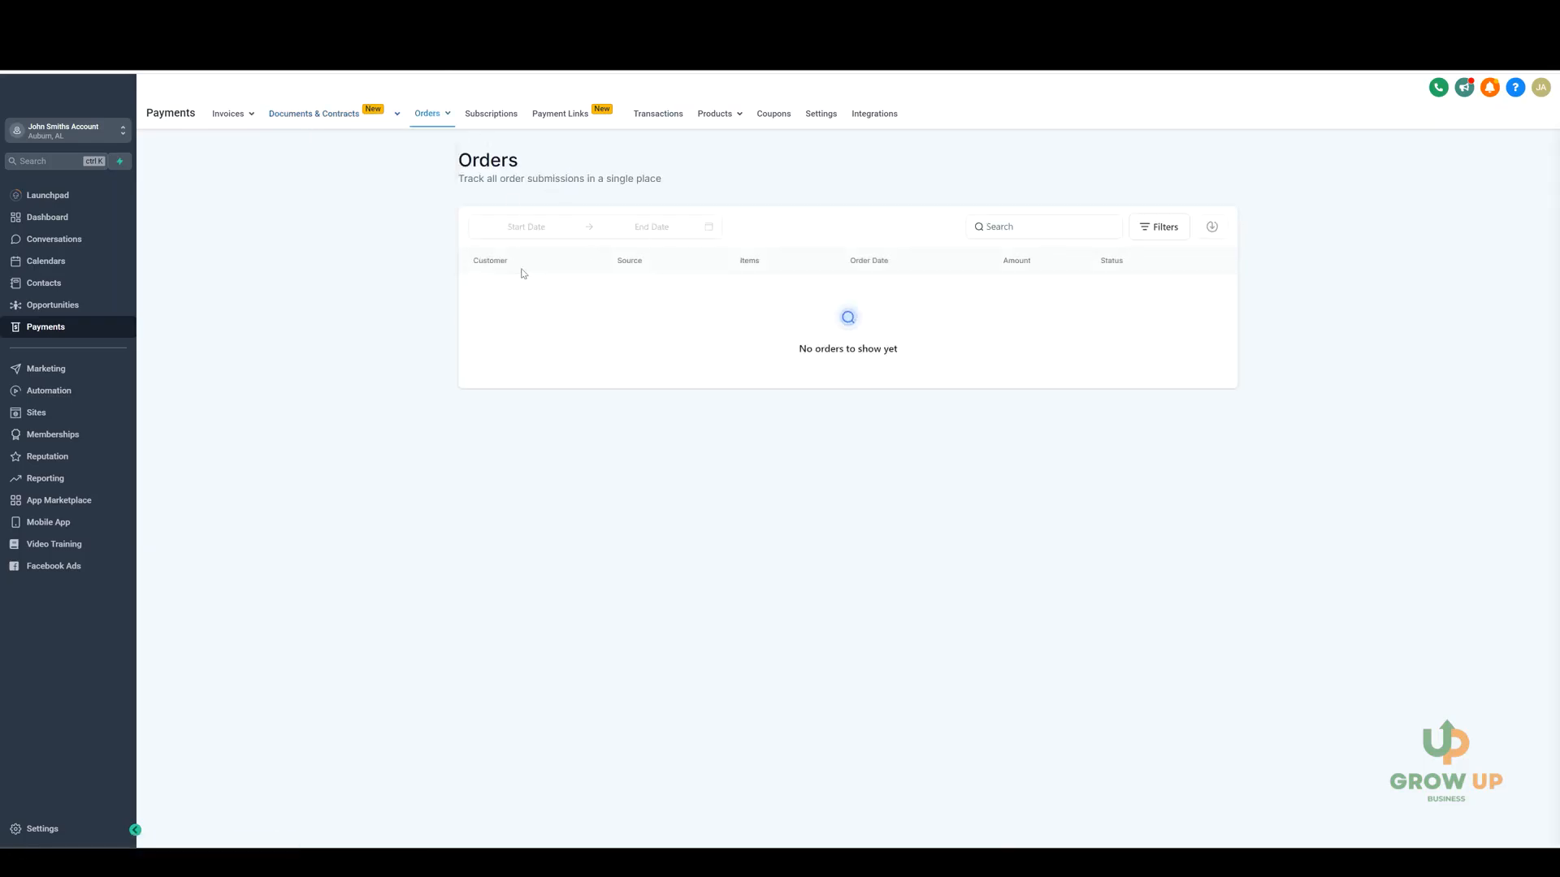
pyautogui.click(491, 115)
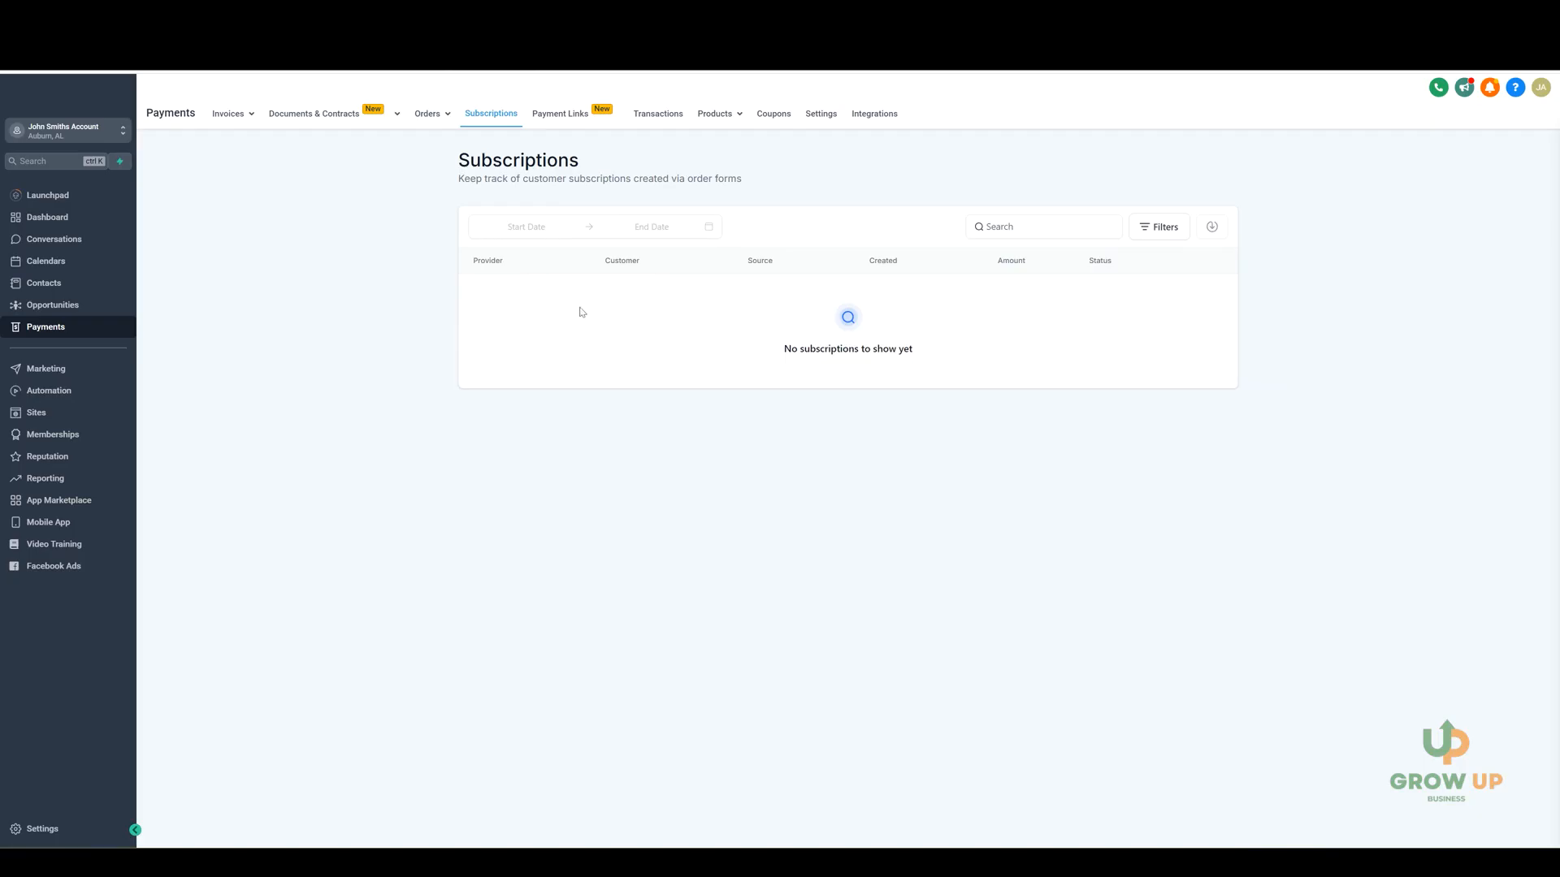
pyautogui.click(564, 116)
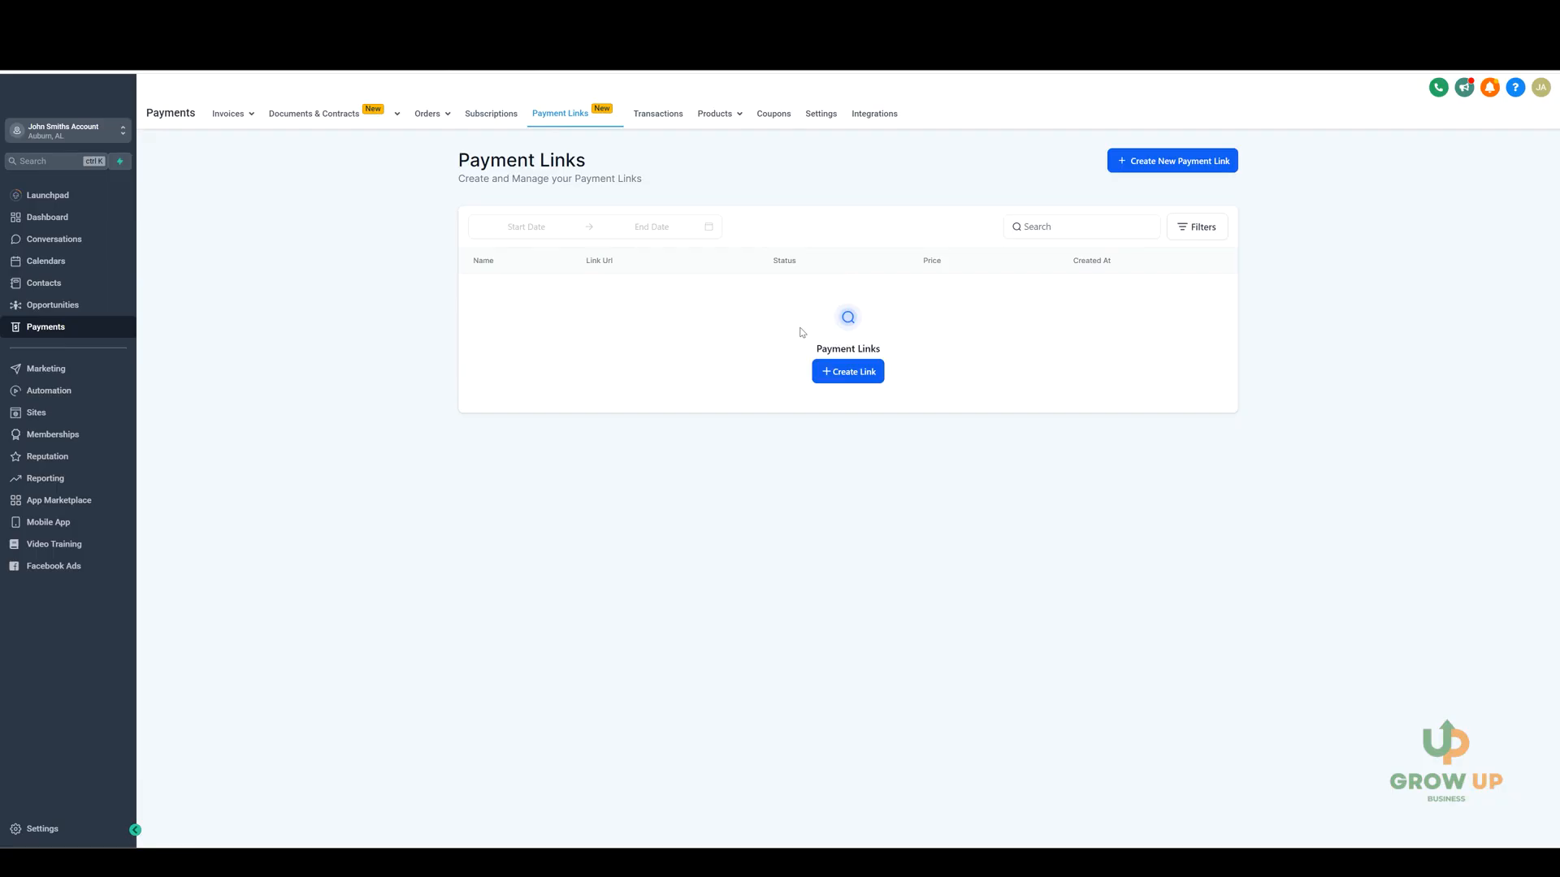
pyautogui.click(660, 117)
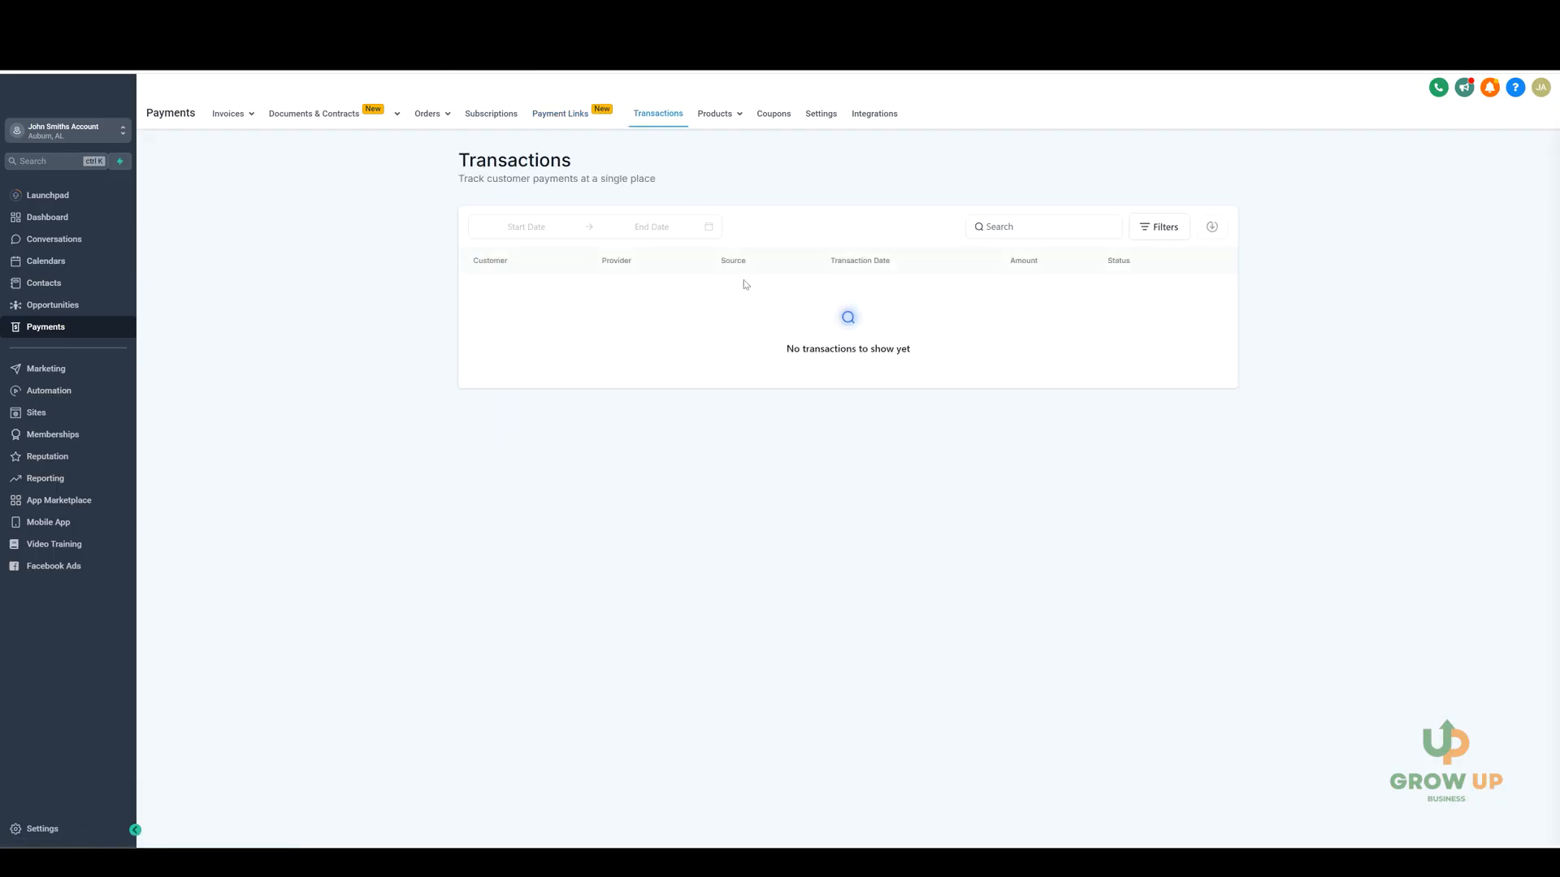
pyautogui.moveTo(764, 132)
pyautogui.click(690, 145)
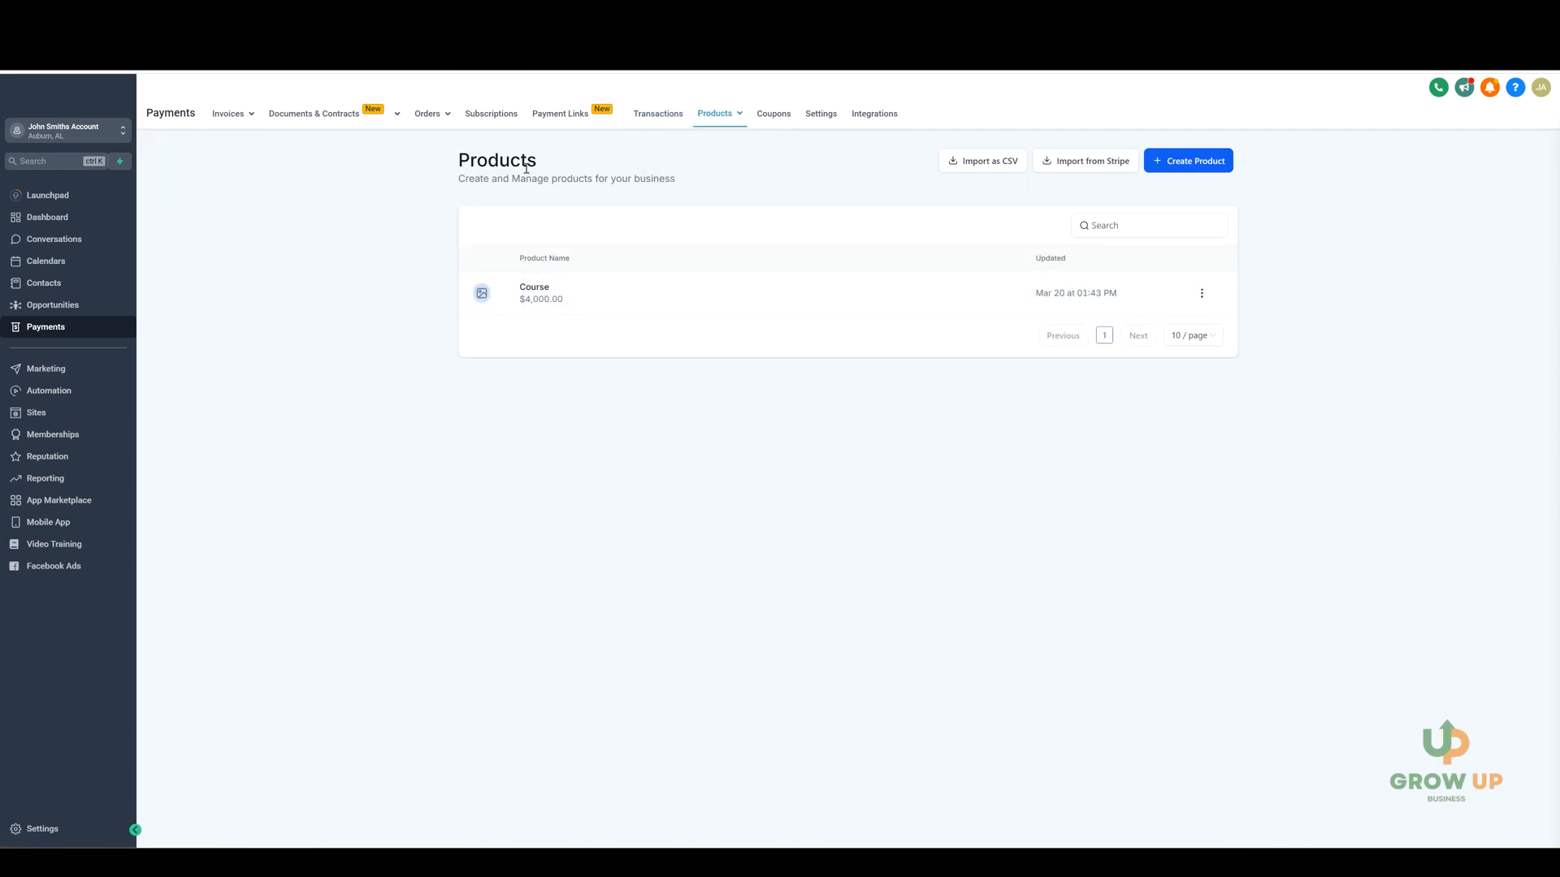
pyautogui.click(773, 114)
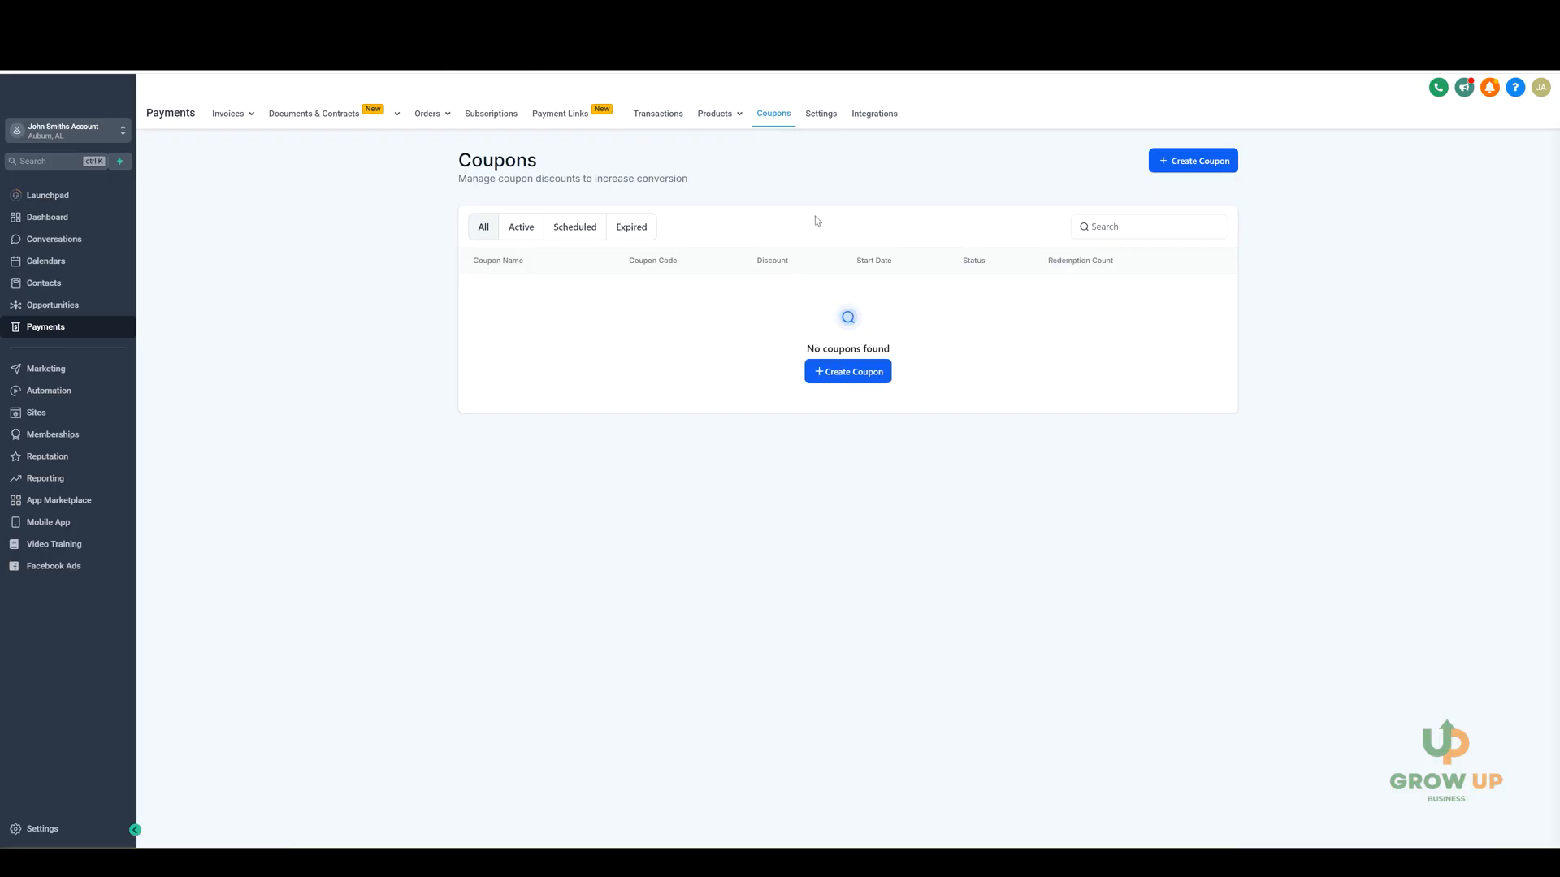
# Review the receipt, tax and notification settings for payments, and look over the available payment provider integrations.
pyautogui.click(821, 114)
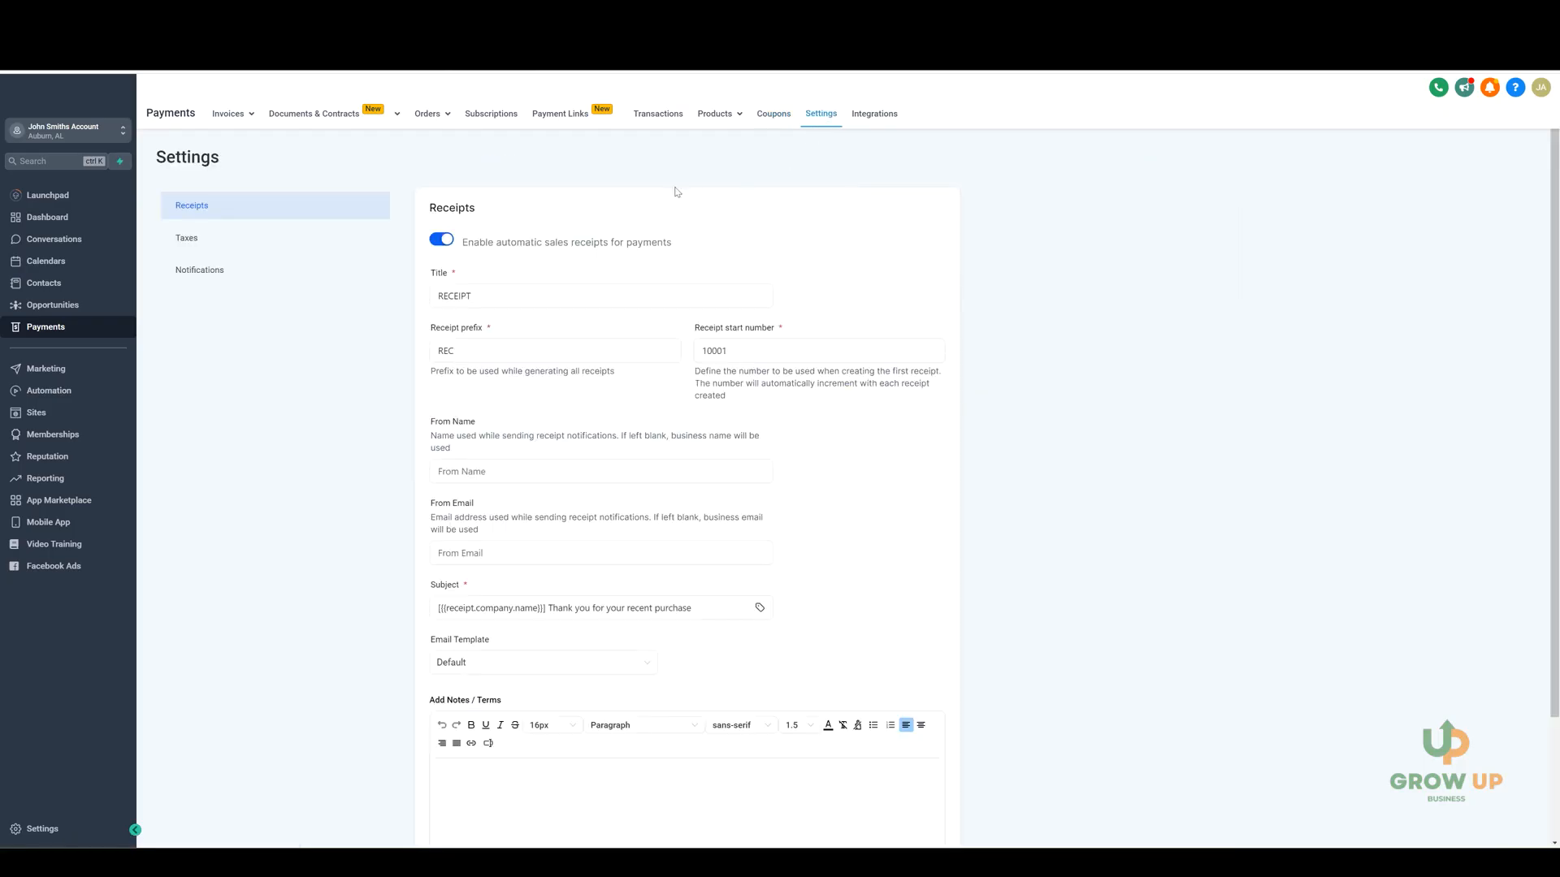
pyautogui.click(257, 242)
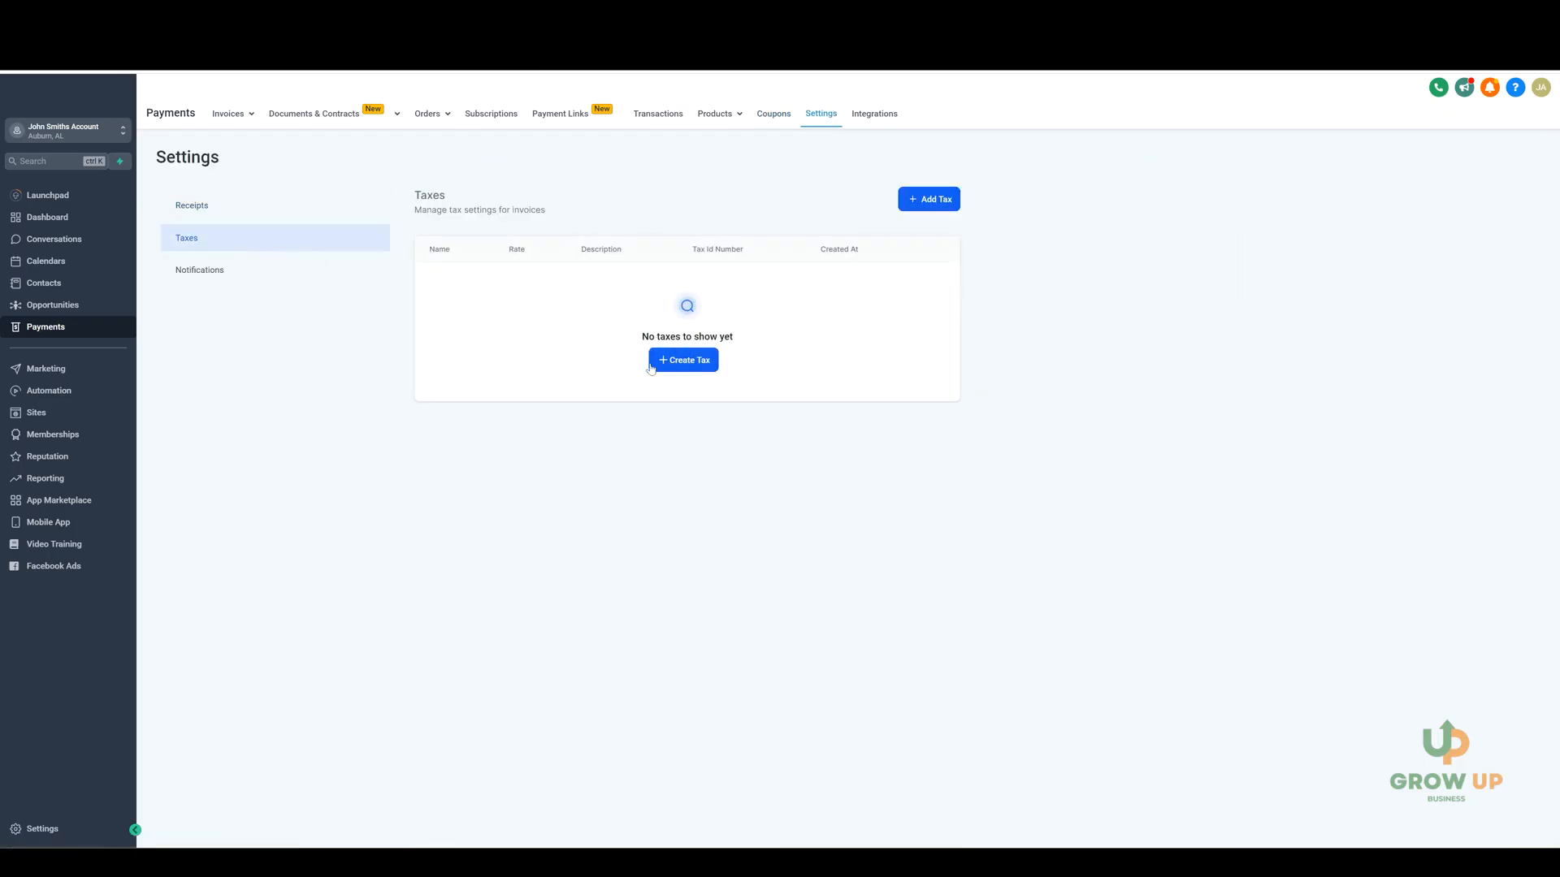
pyautogui.click(268, 276)
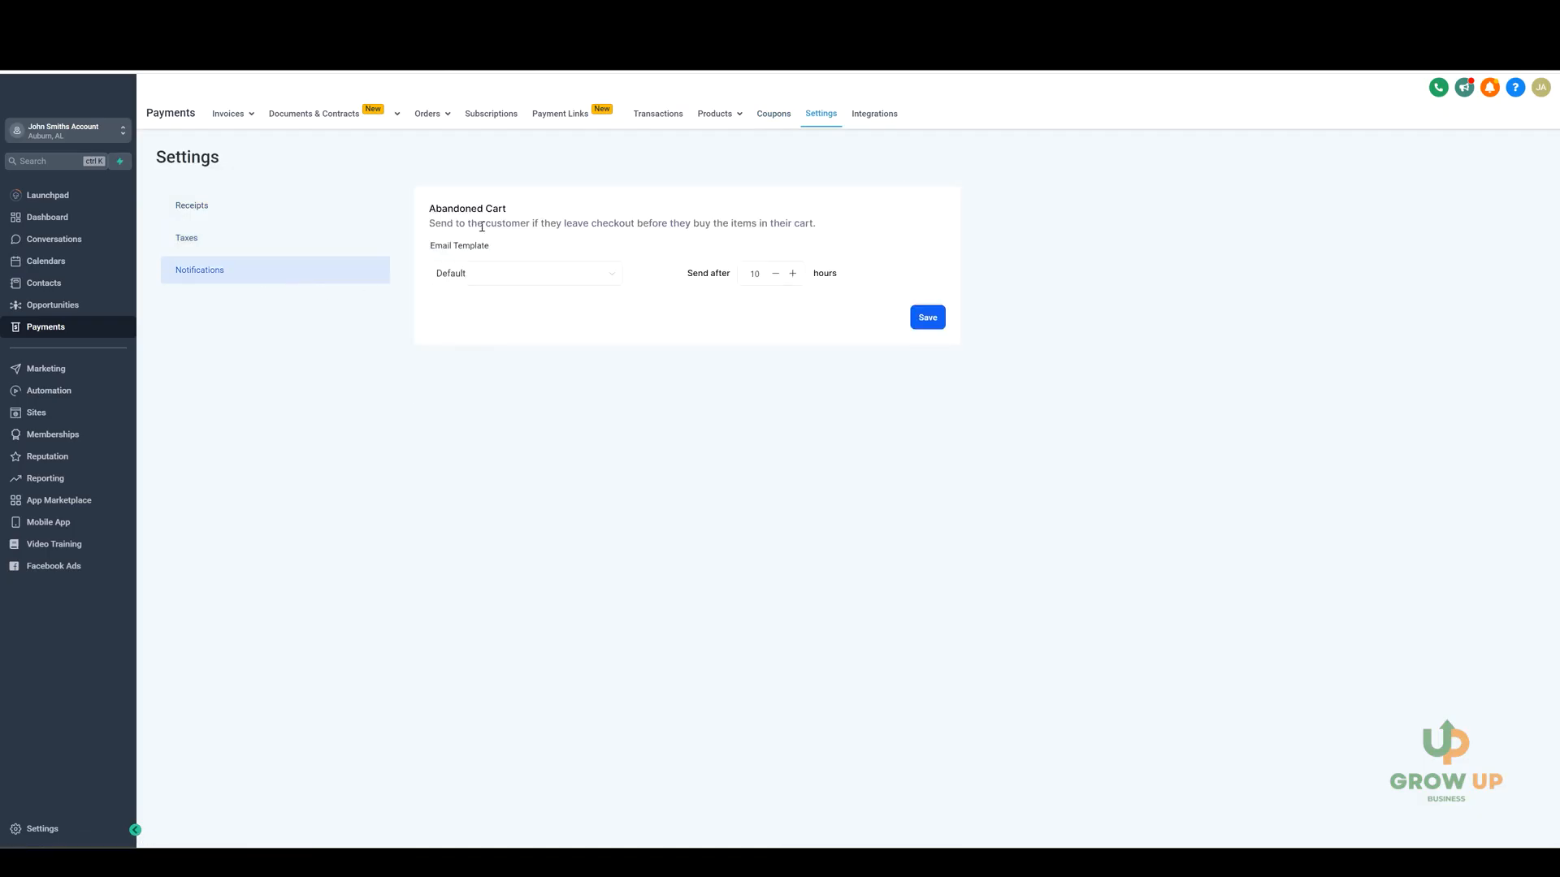
pyautogui.click(874, 113)
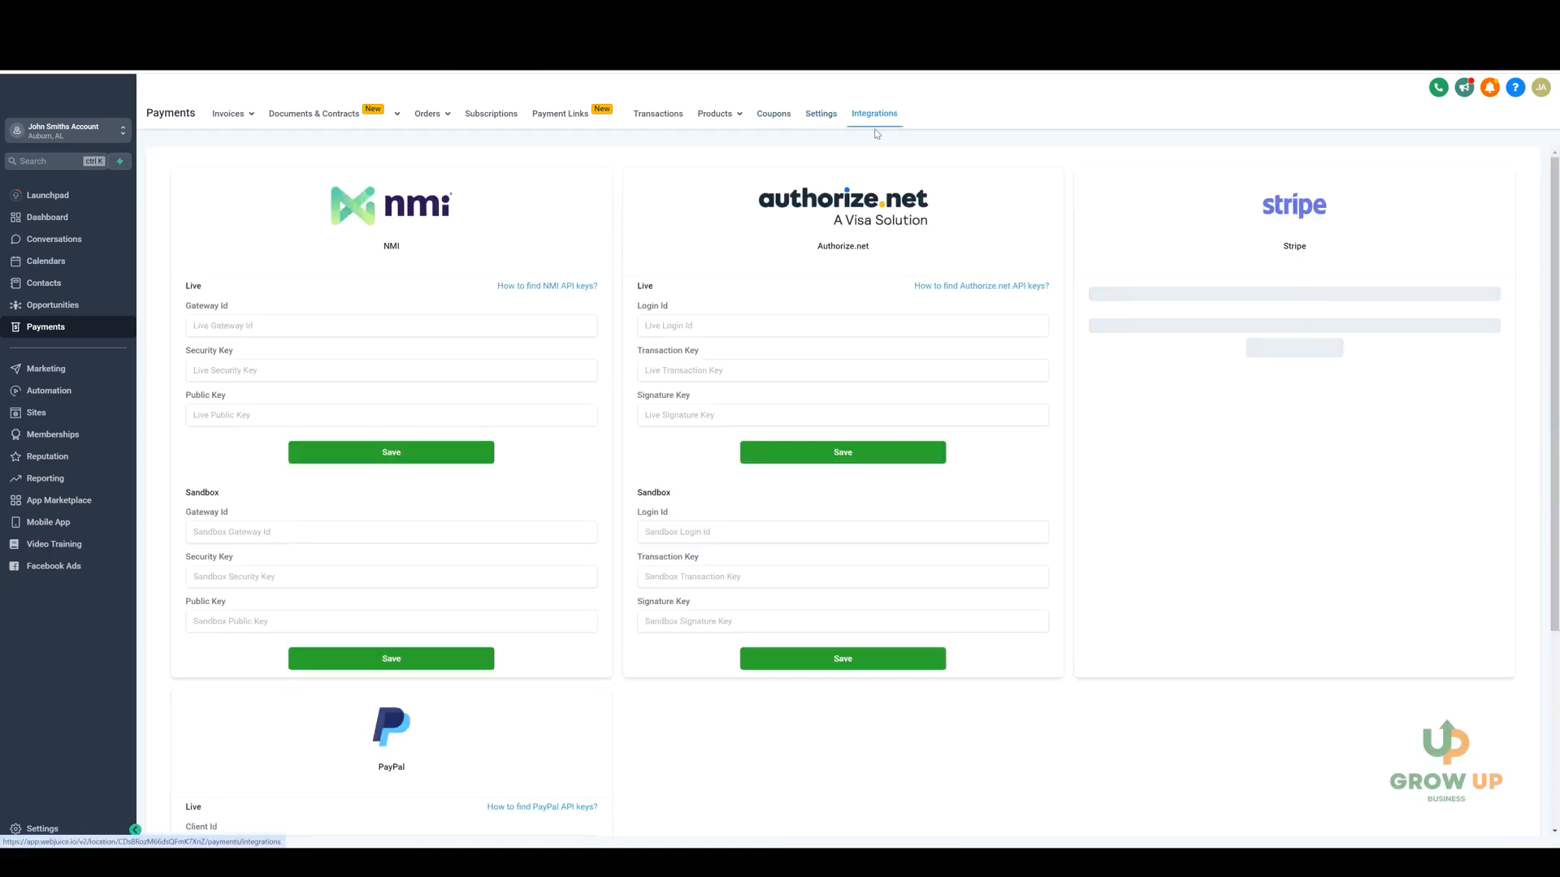
pyautogui.scroll(-3, 657, 558)
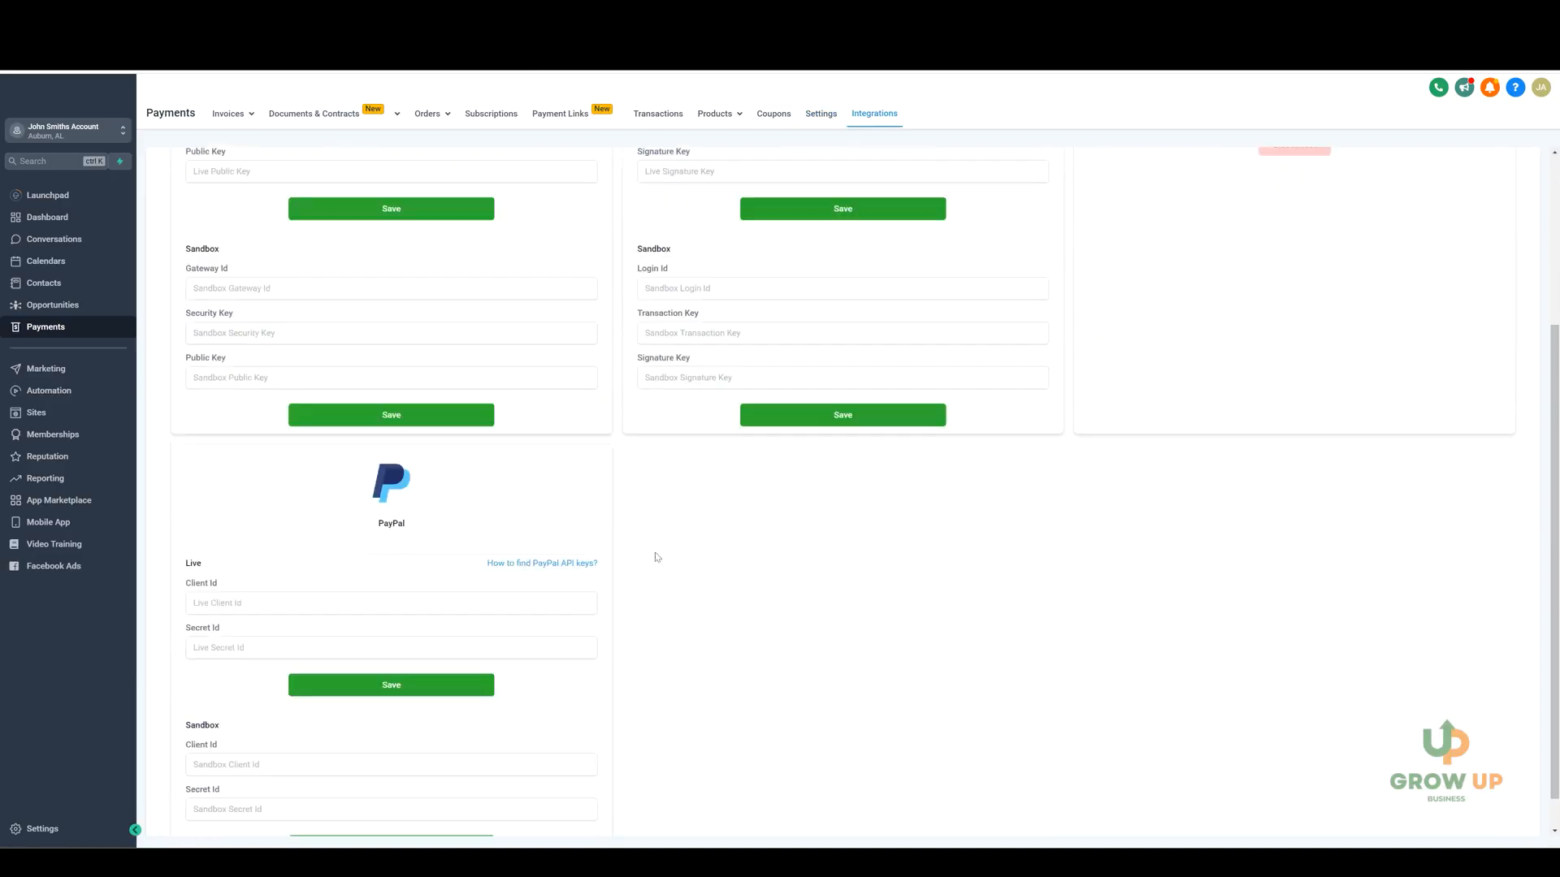
pyautogui.scroll(3, 1083, 630)
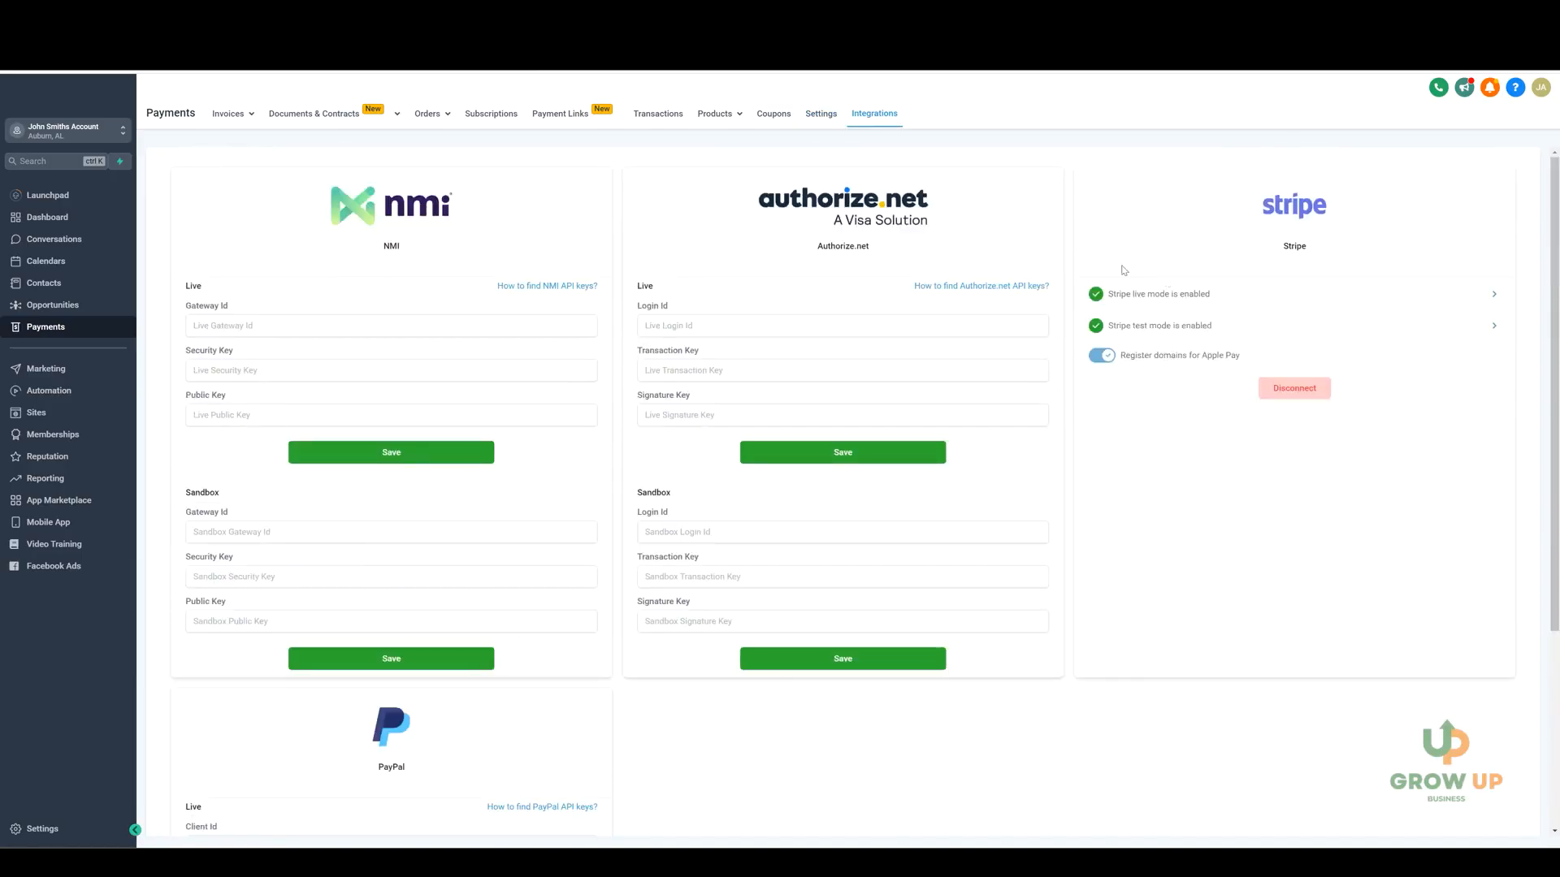
pyautogui.scroll(-3, 1238, 452)
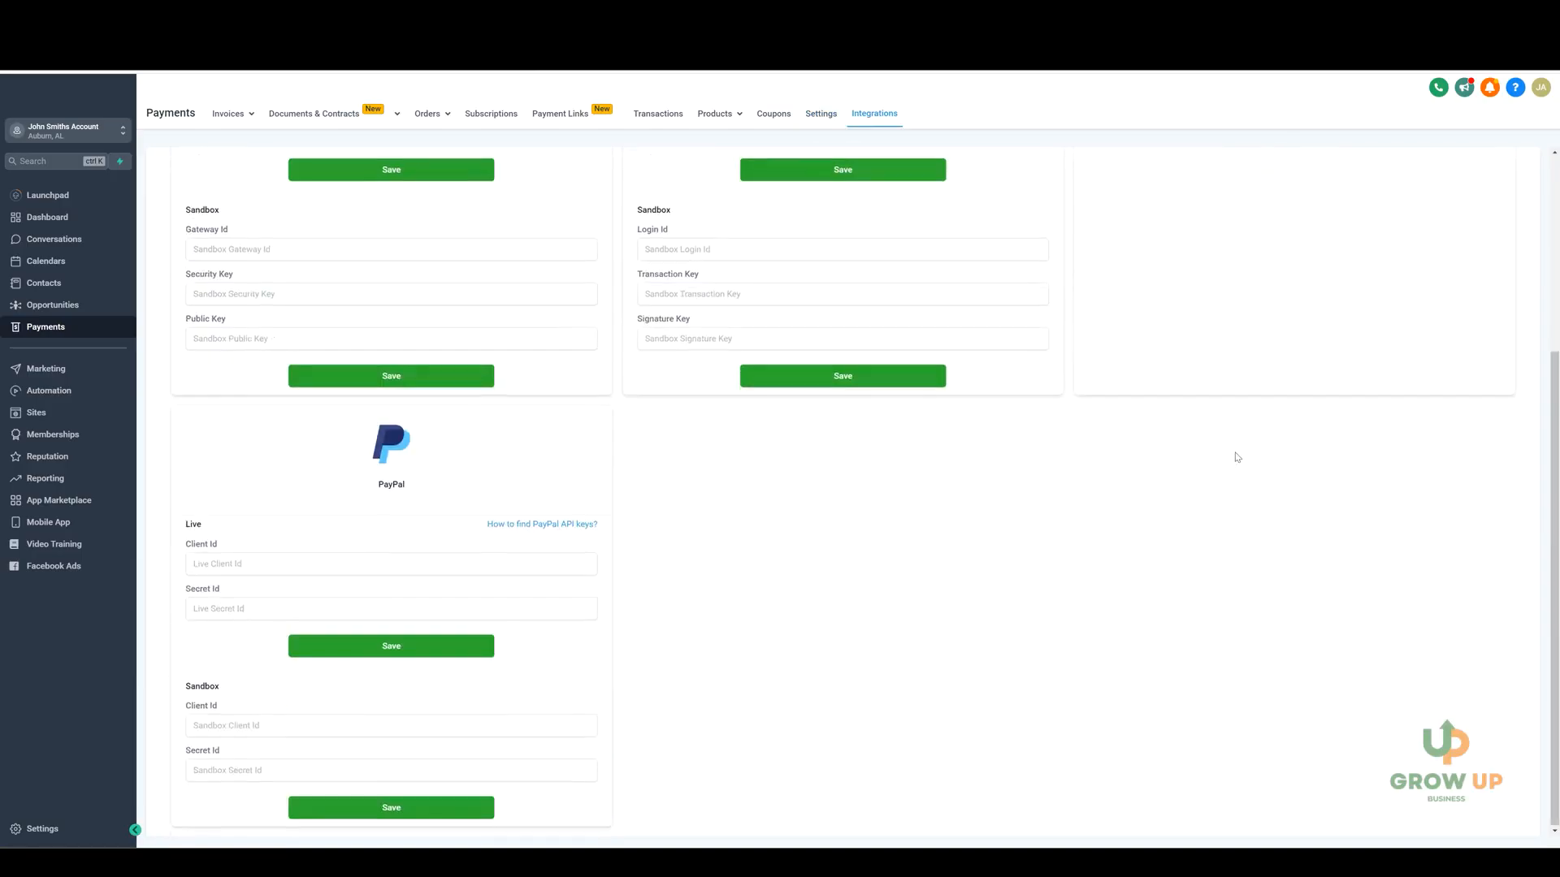